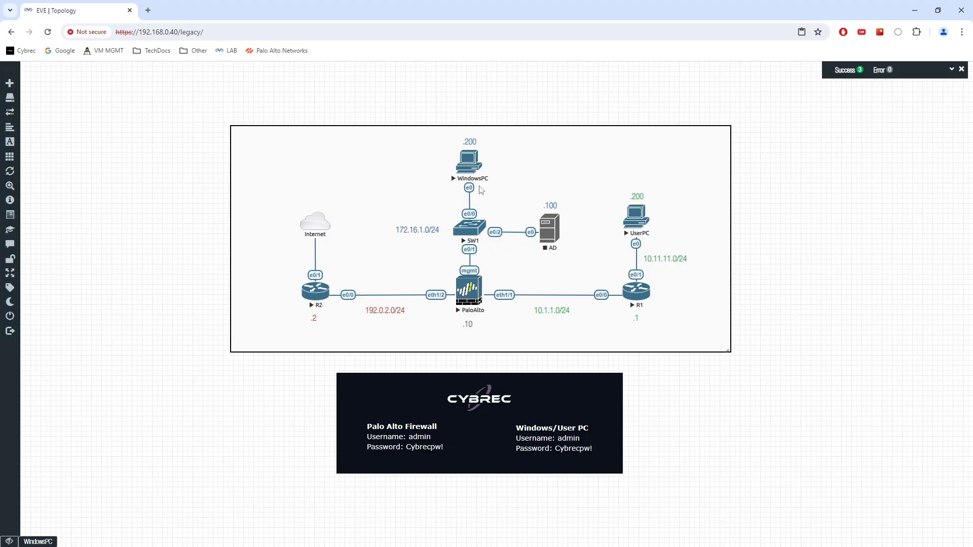
Bring up the WindowsPC console and examine the firewall's NAT policy rulebase, including the translated packet and rule usage columns.
click(37, 542)
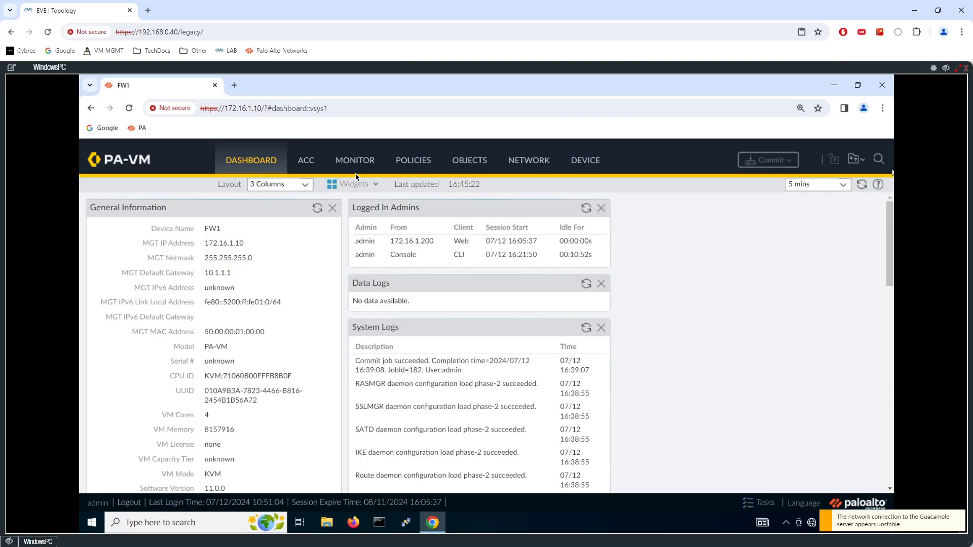
click(421, 164)
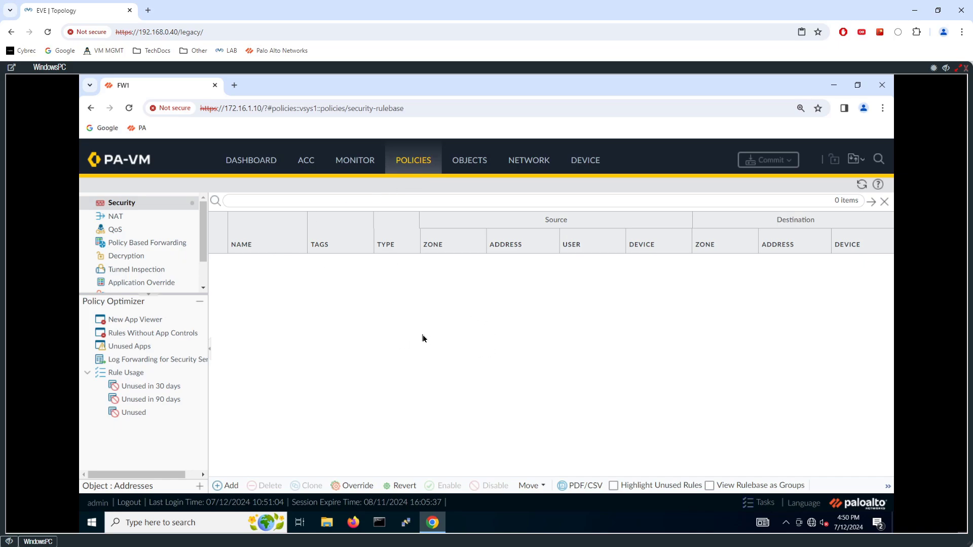
click(114, 217)
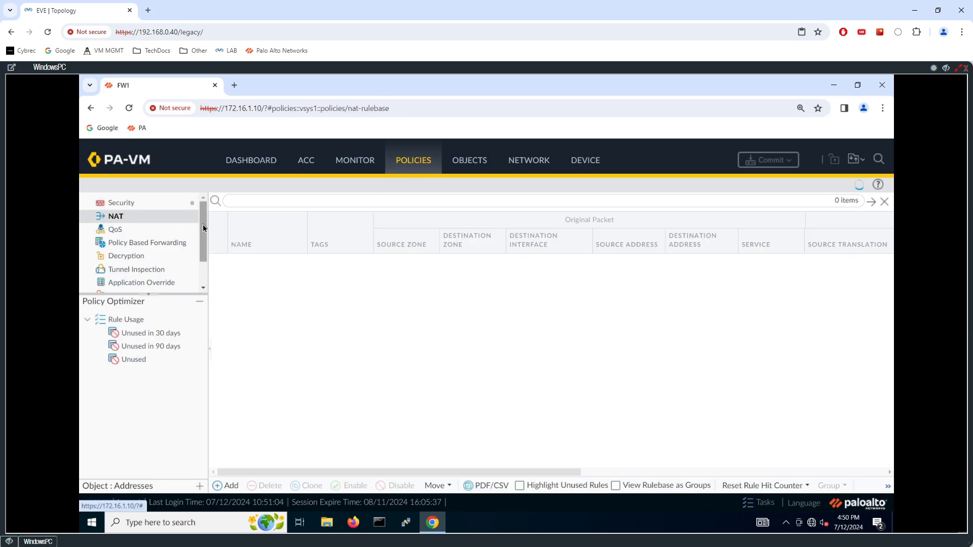
drag(342, 473, 640, 472)
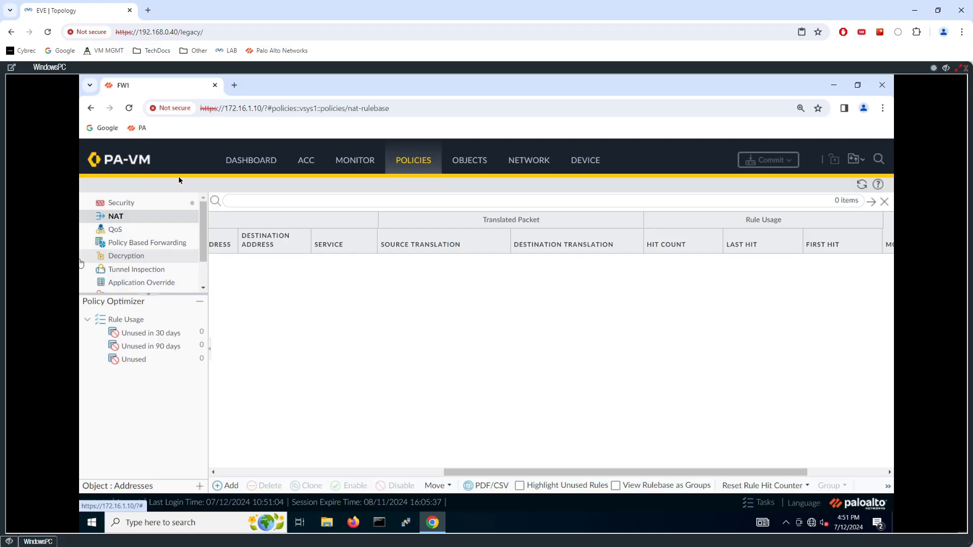
Open the device troubleshooting page and choose NAT Policy Match as the test.
click(588, 161)
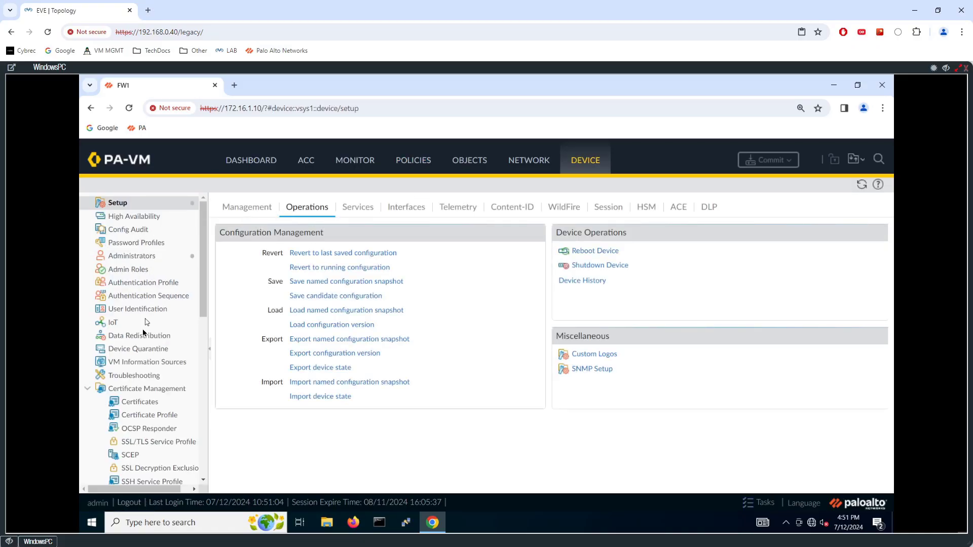
click(140, 376)
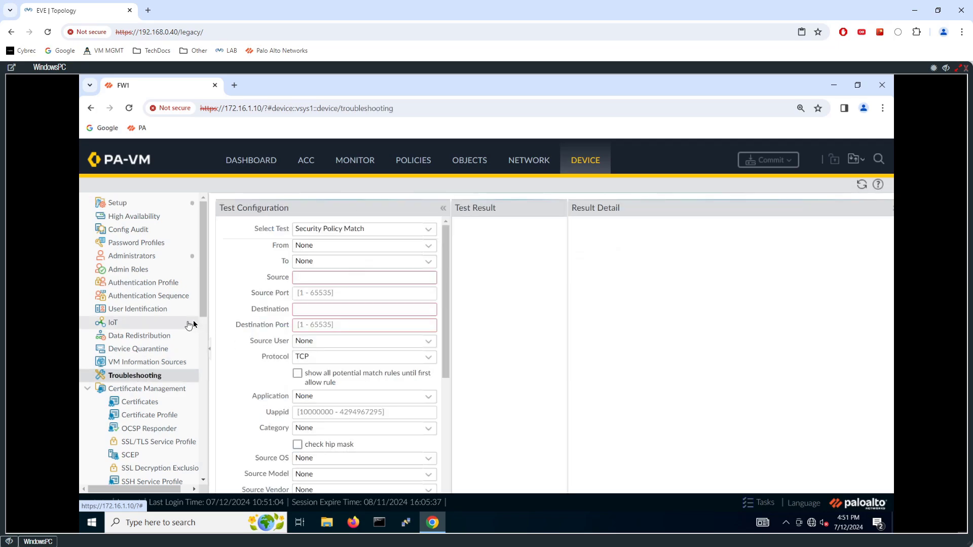
click(429, 230)
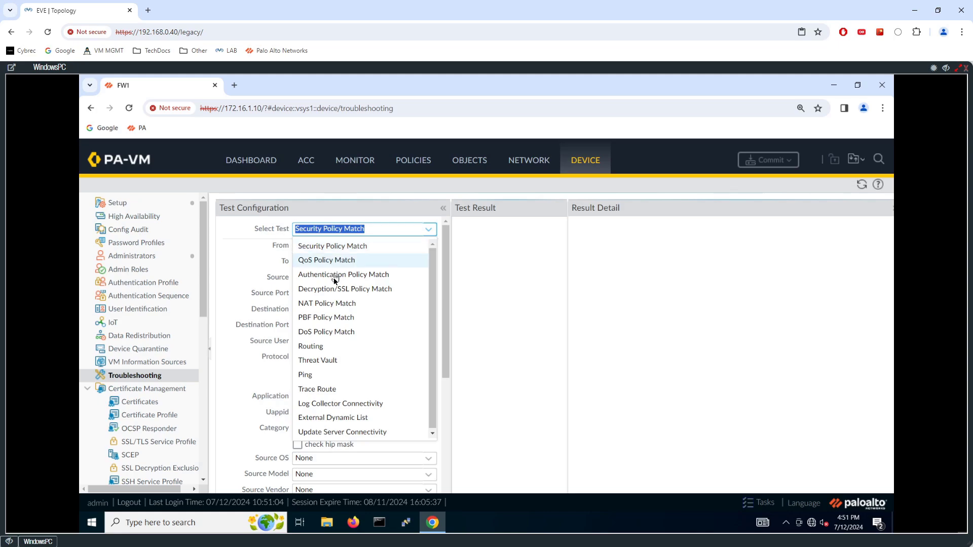
click(329, 303)
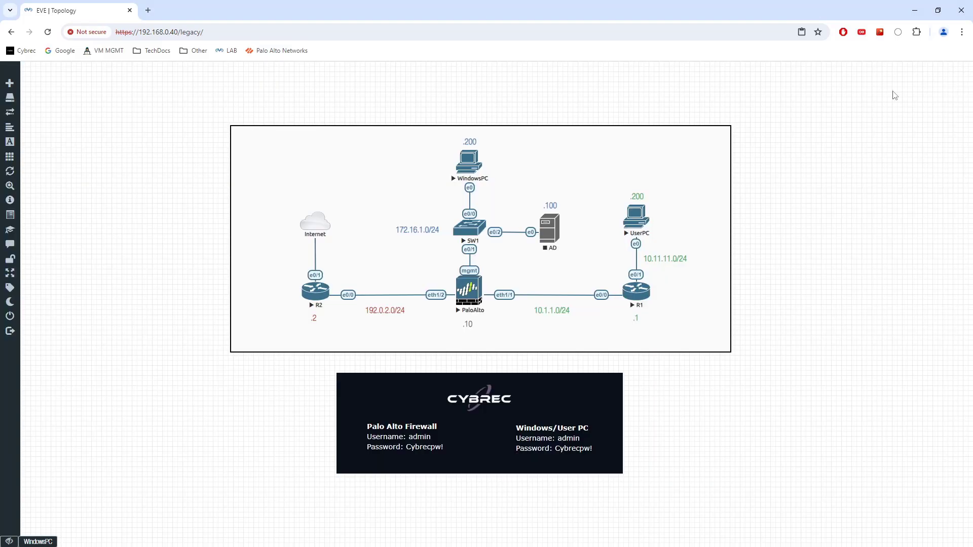
Open the PaloAlto node's console from the topology, widen and reposition its window, and bring up the command prompt.
click(467, 291)
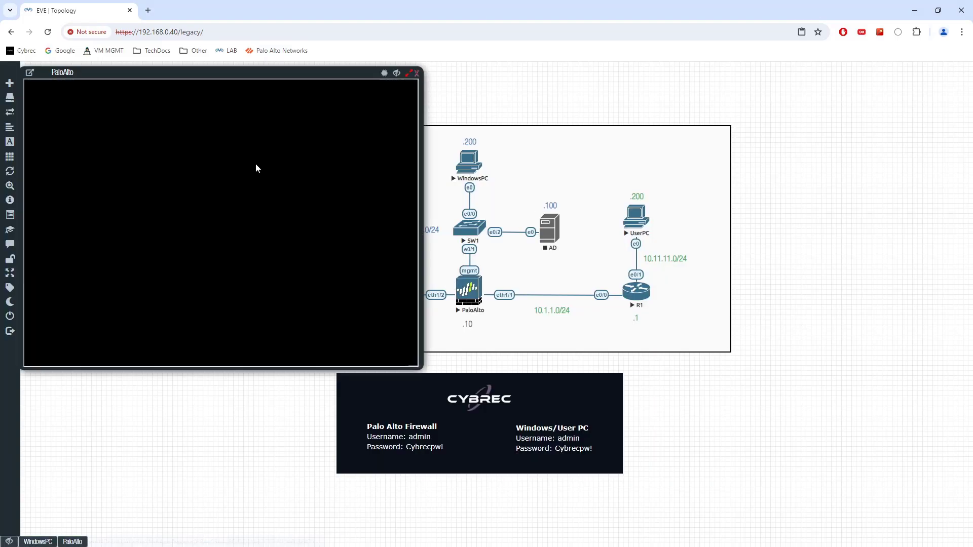
drag(265, 72, 524, 164)
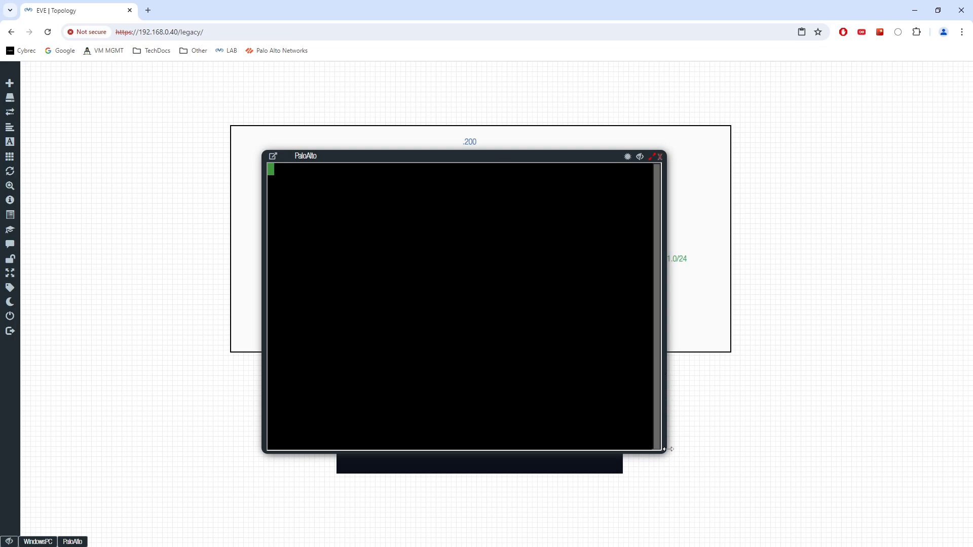
drag(668, 449, 927, 436)
drag(673, 156, 534, 102)
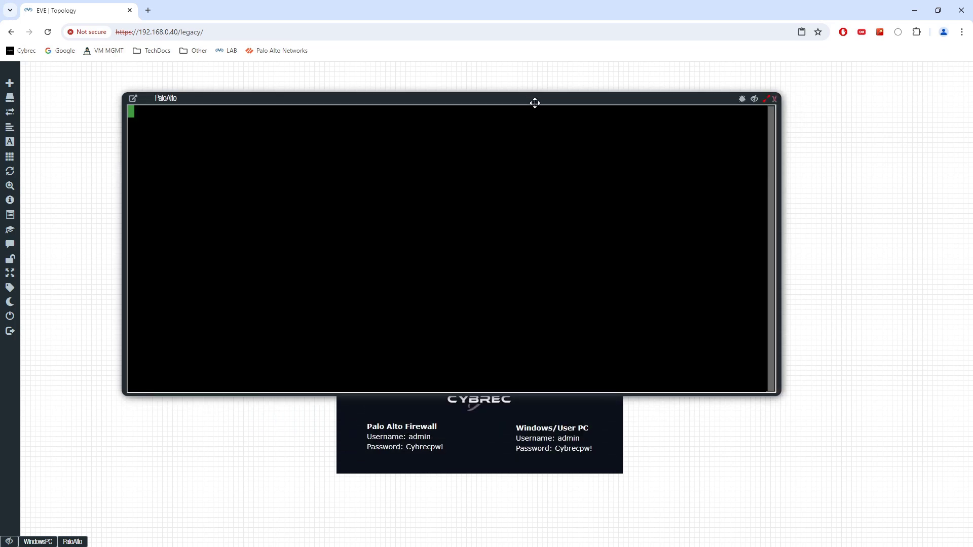
key(Return)
text(a)
key(BackSpace)
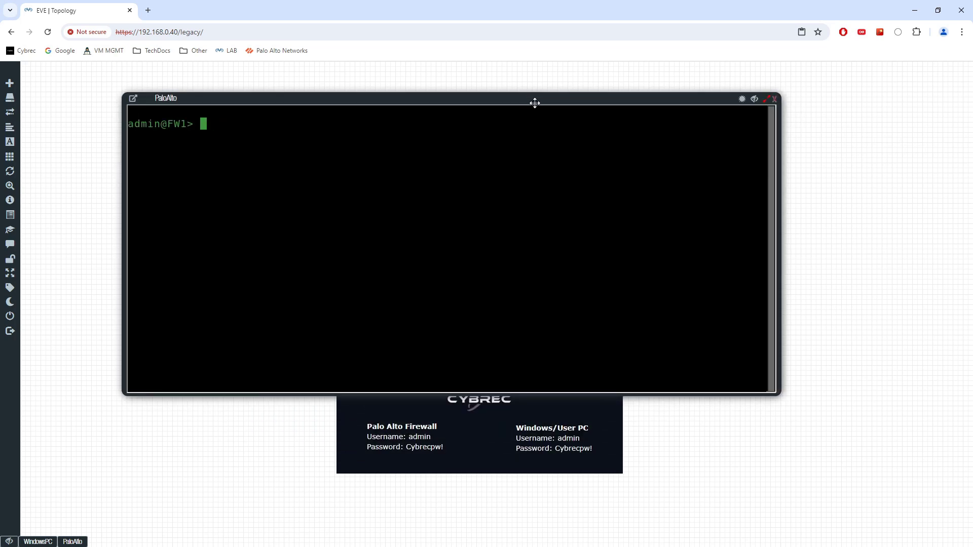
Query the firewall's NAT capacity limits with the command "show system state | match -nat-".
text(show sys)
key(BackSpace)
key(BackSpace)
key(BackSpace)
text(system stat)
key(Tab)
text(e)
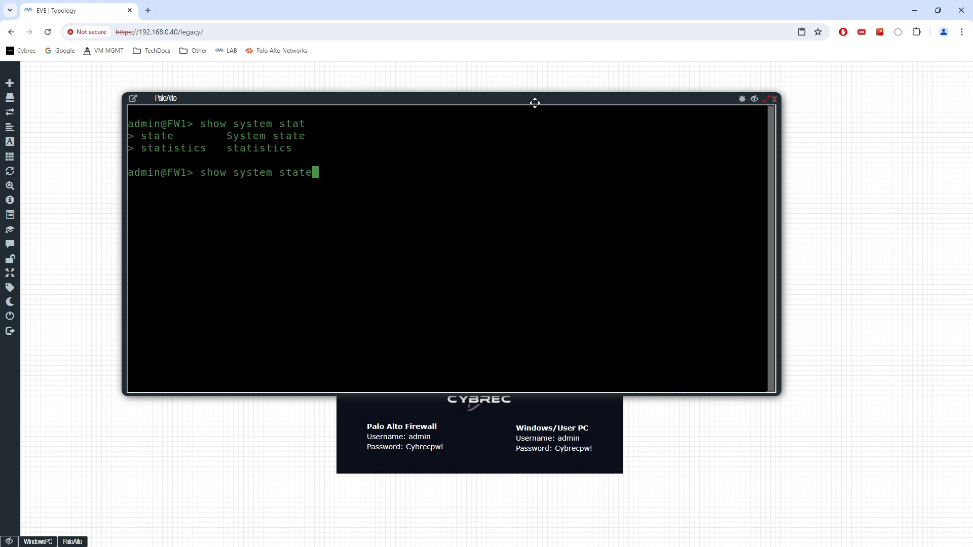
text( | match -nat-)
key(Return)
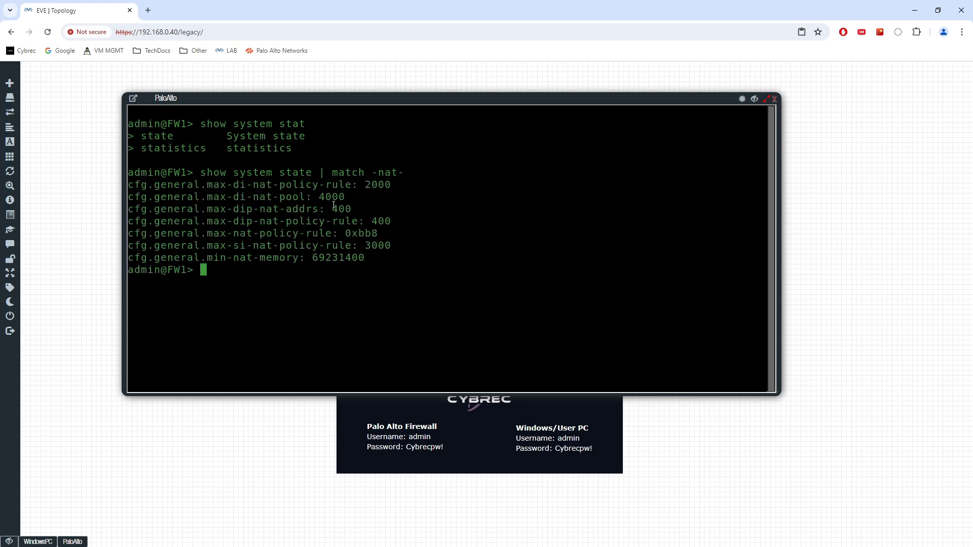
Examine the maximum NAT policy rule, pool and dip-nat limits in the output, and hide the PaloAlto console.
drag(229, 185, 348, 189)
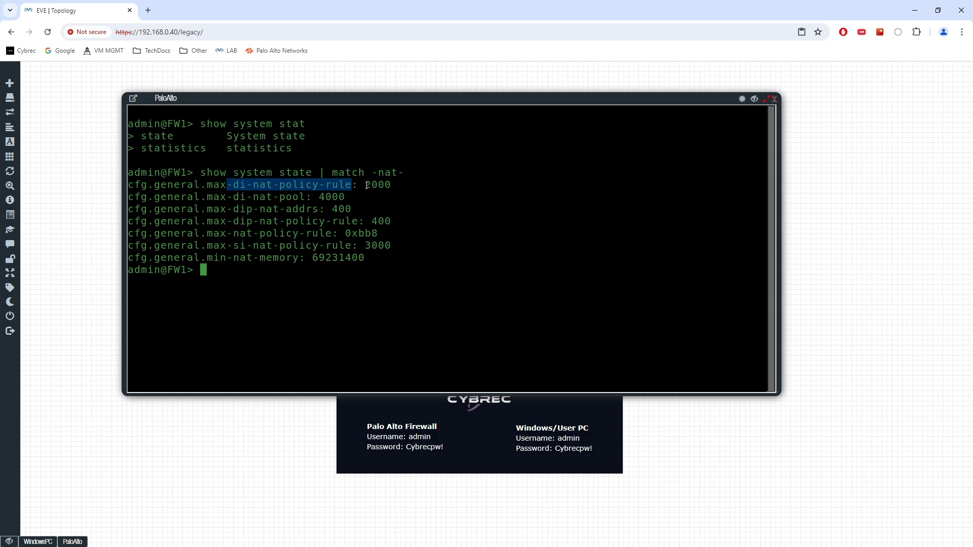
drag(367, 185, 394, 184)
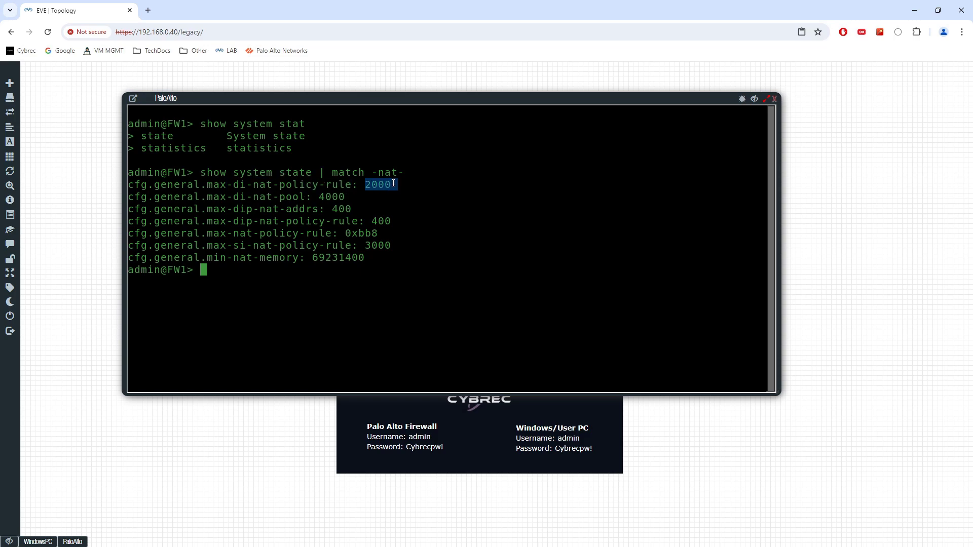
drag(212, 195, 321, 198)
click(349, 198)
drag(230, 211, 253, 222)
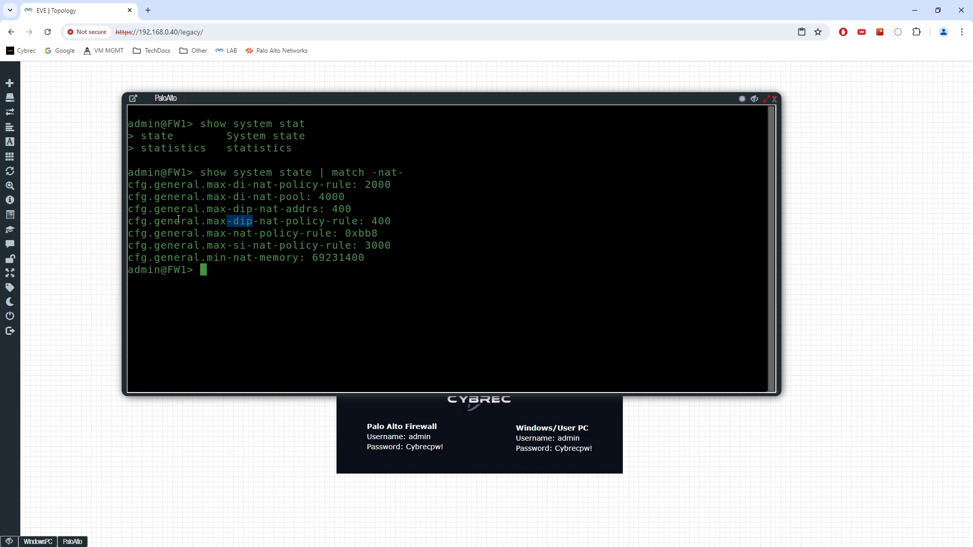
key(Return)
click(755, 100)
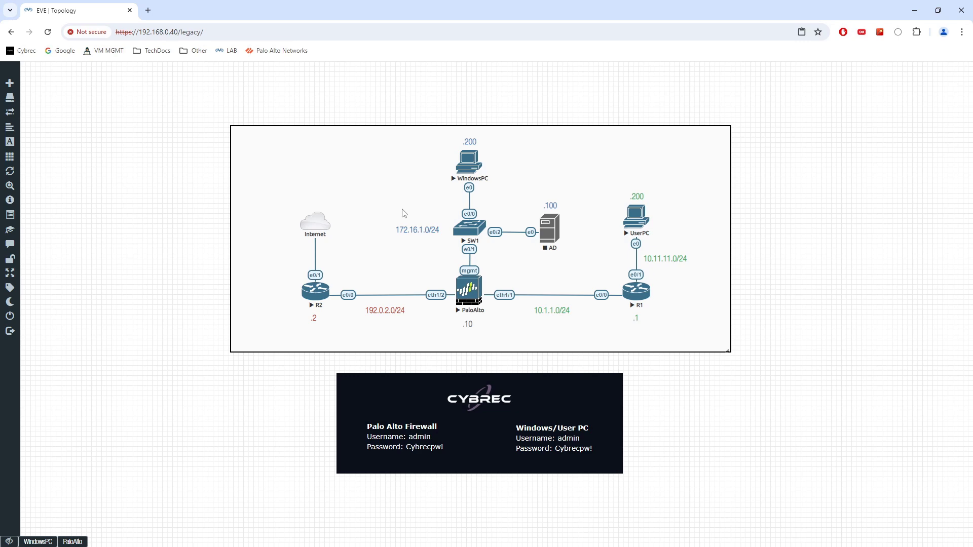
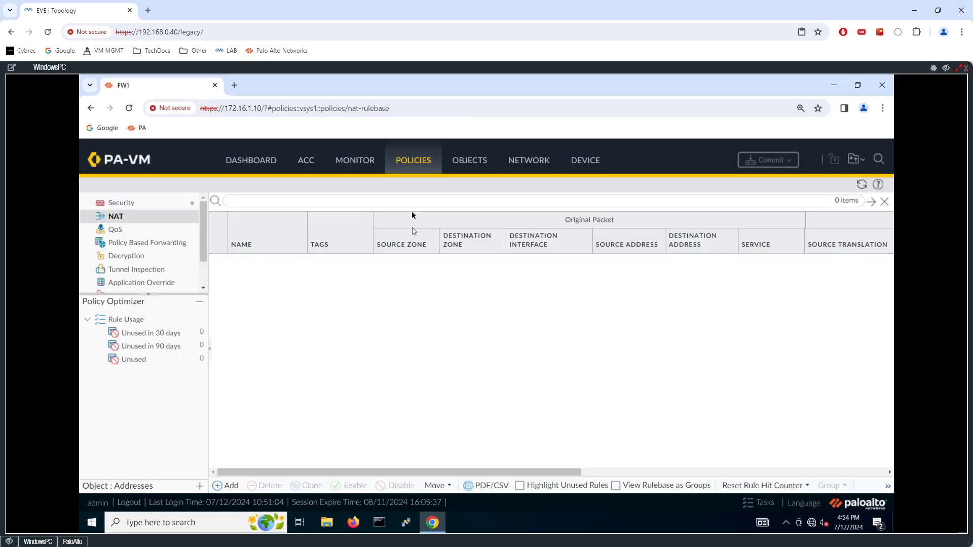
Create an address object named LAN1 of type IP Netmask with the value 10.11.11.0/24.
click(466, 161)
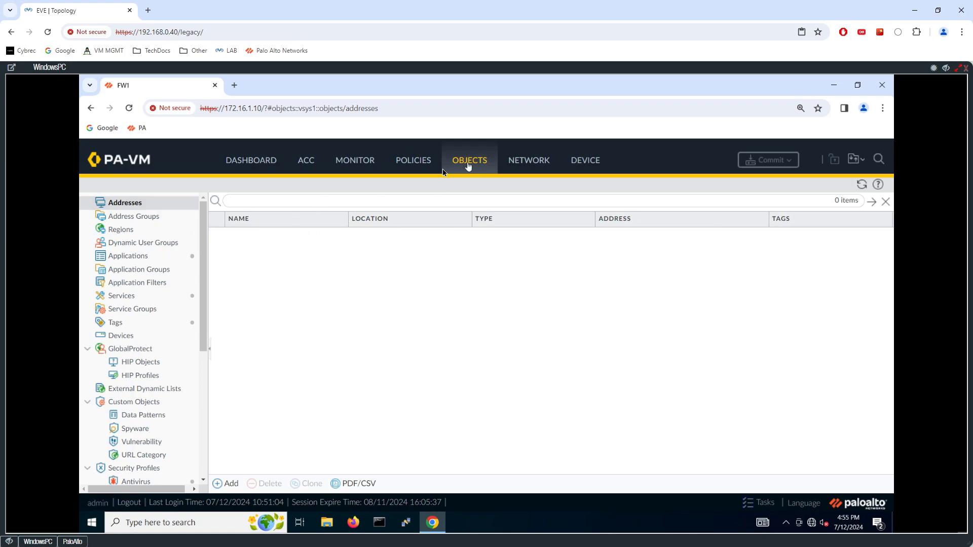
click(231, 484)
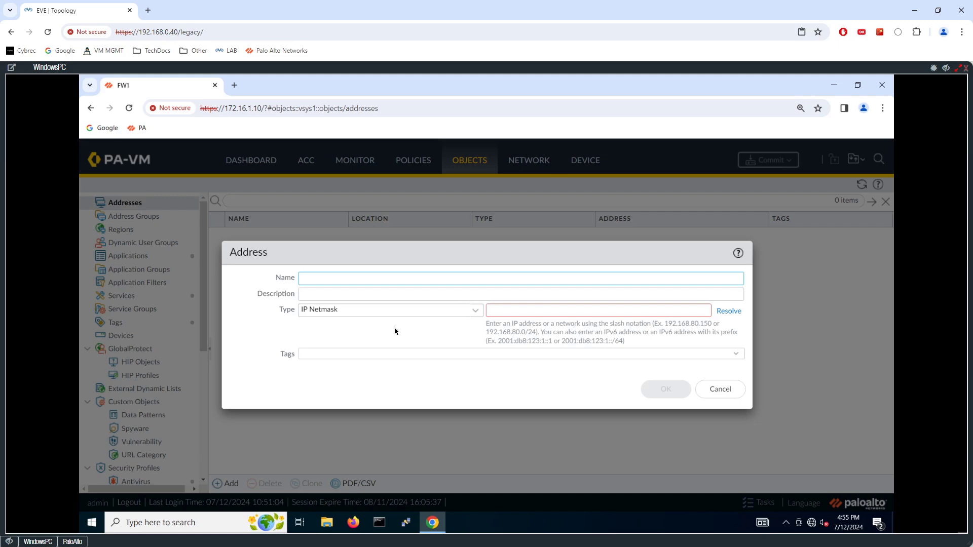
text(IN)
key(BackSpace)
key(BackSpace)
text(LAN1)
click(526, 309)
text(10.1)
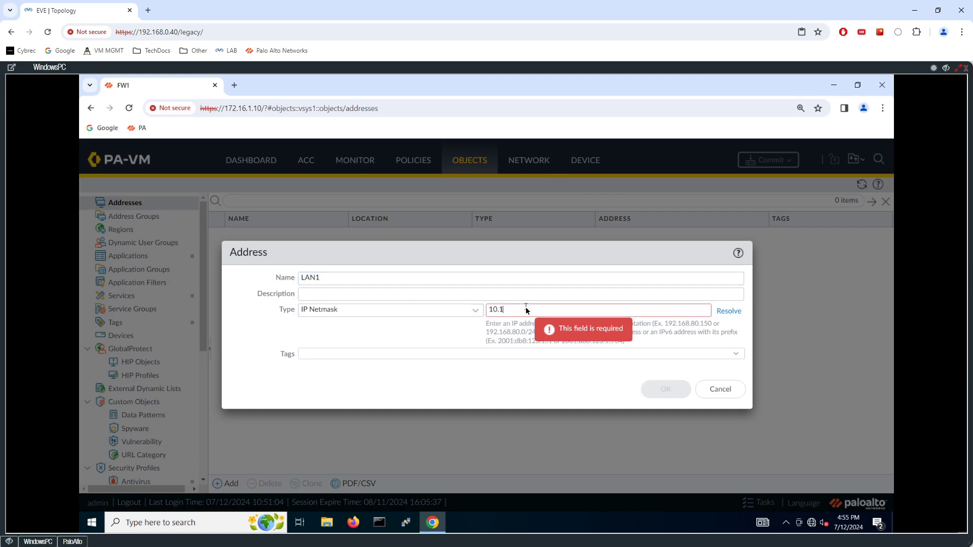
text(1.11.0/24)
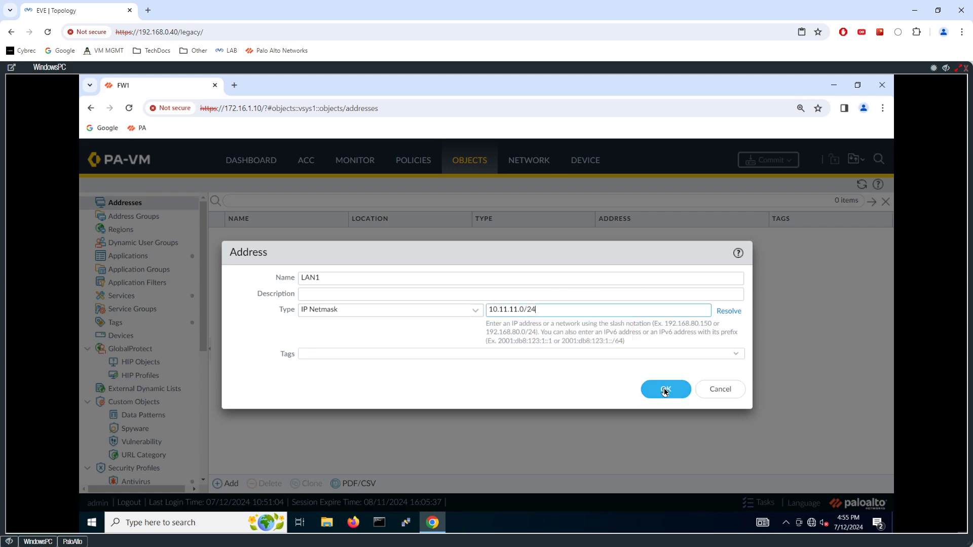
click(665, 391)
Create an address object named LAN2 of type IP Netmask with the value 10.1.1.0/24.
click(227, 484)
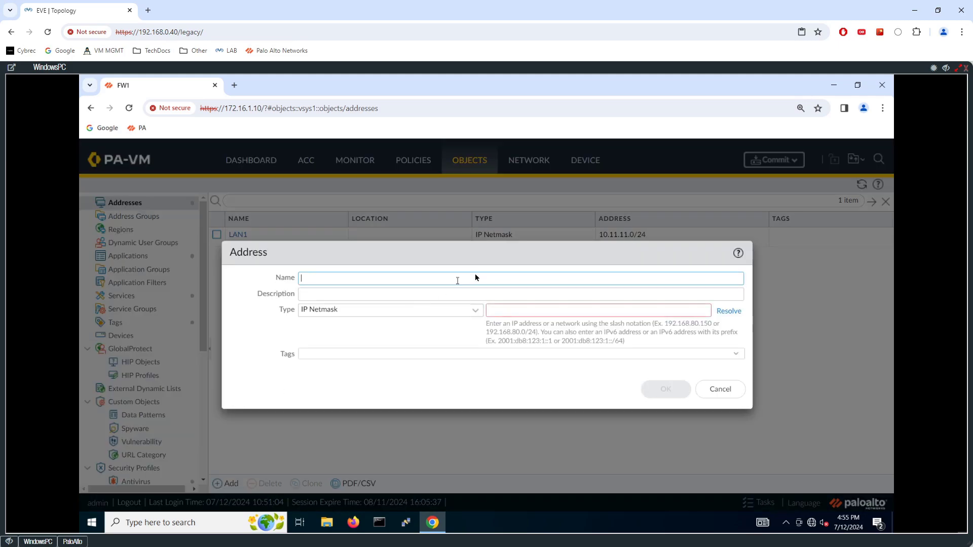
text(LAN2)
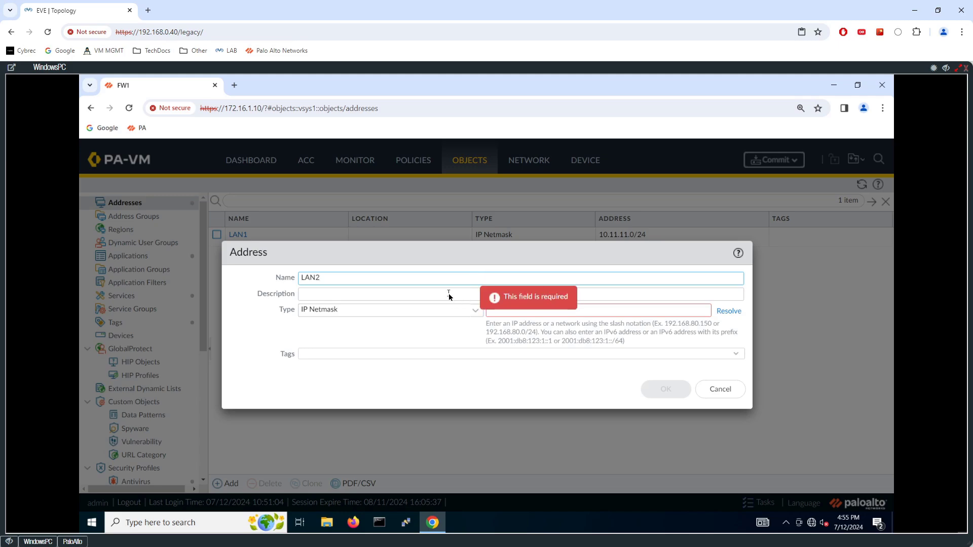
click(453, 291)
click(535, 311)
text(10.1)
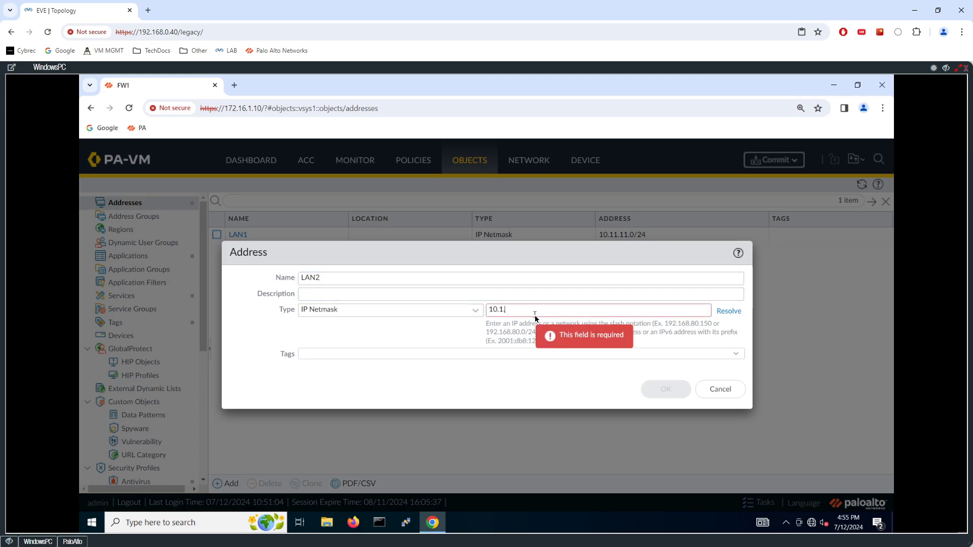
text(.1.0/24)
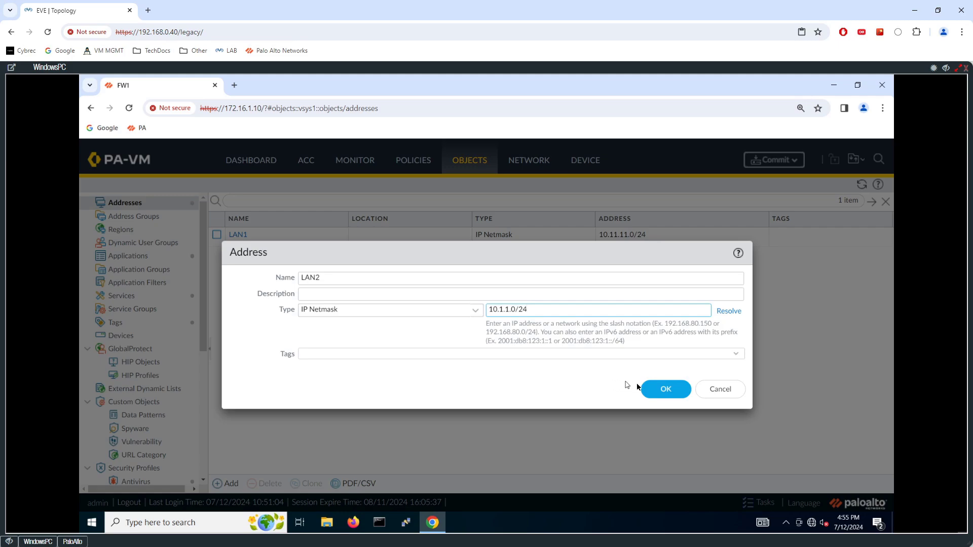
click(668, 392)
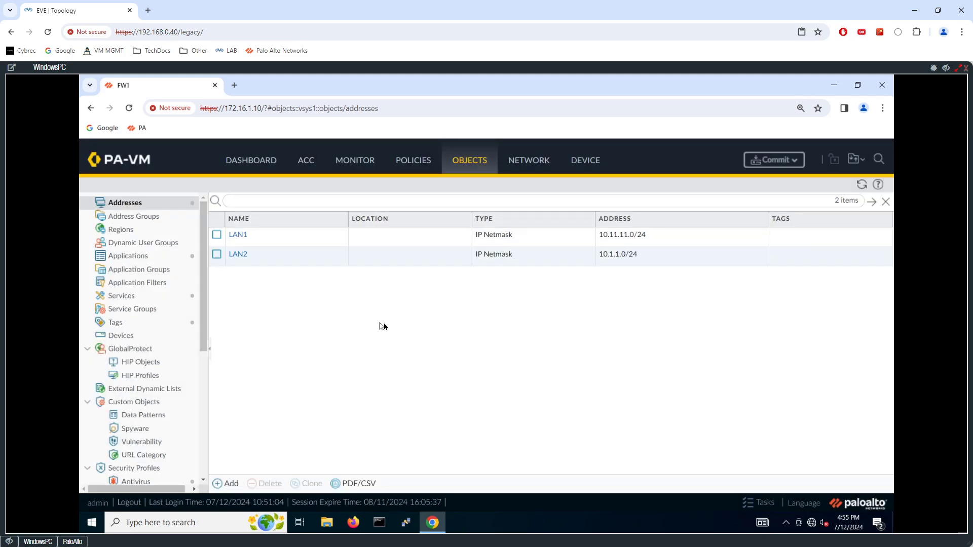
Create an address object named NAT-POOL-INSIDE of type IP Range covering 192.0.2.51-192.0.2.59.
click(232, 484)
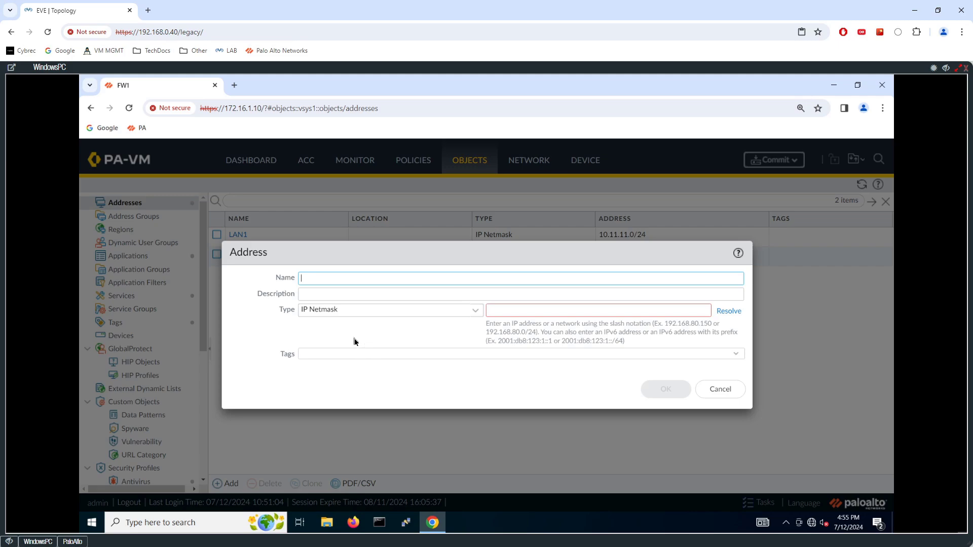
text(NAT-POOL-INSIDE)
click(508, 307)
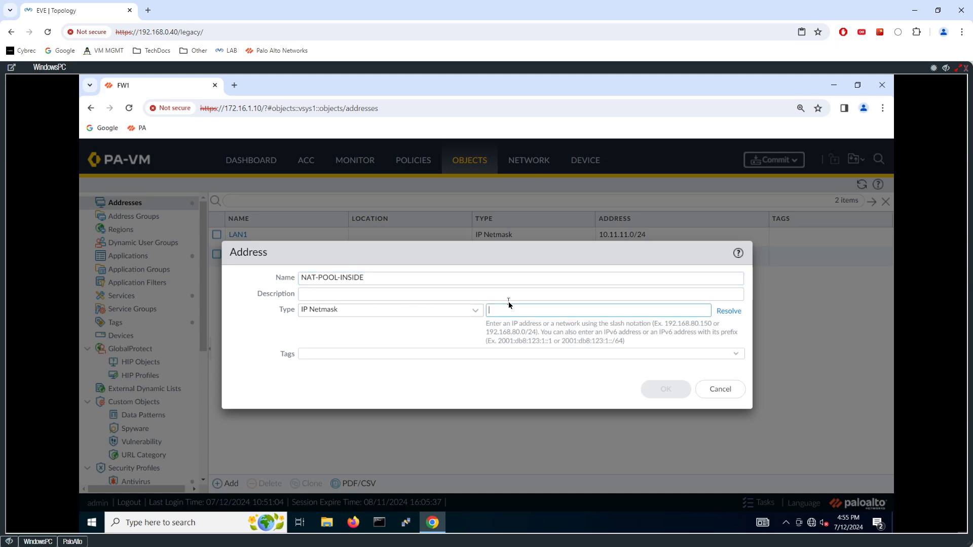
click(476, 310)
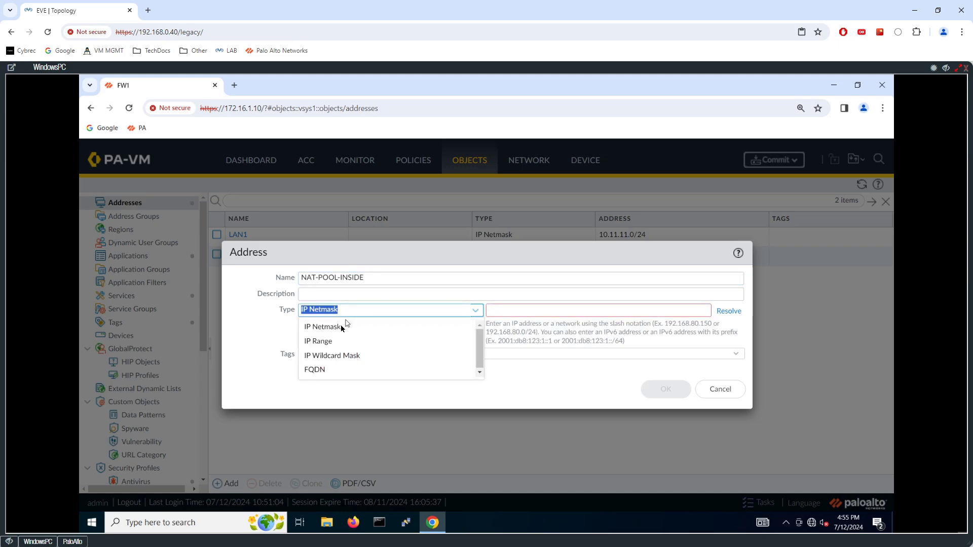
click(334, 342)
click(525, 311)
text(192)
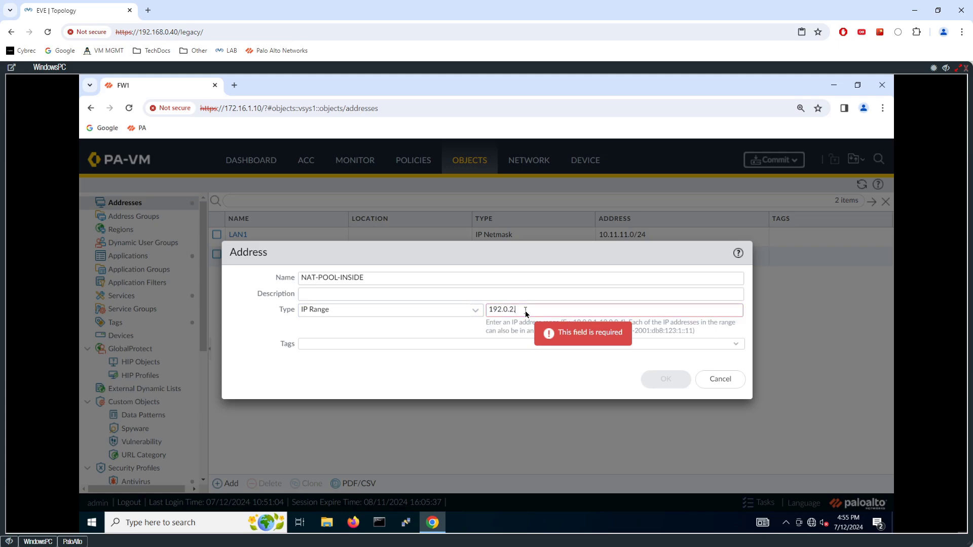
text(.0.2.51-)
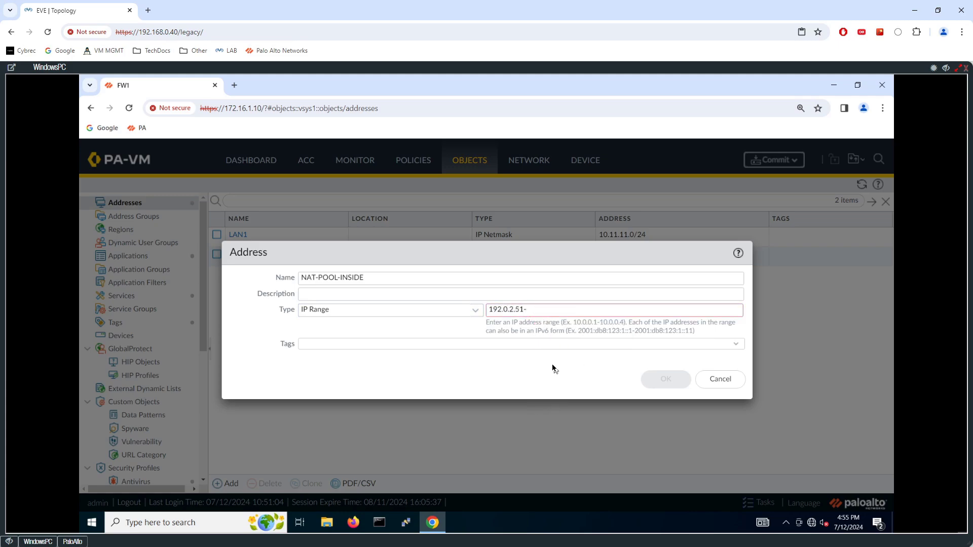
text(1920.)
text(.0.2.59)
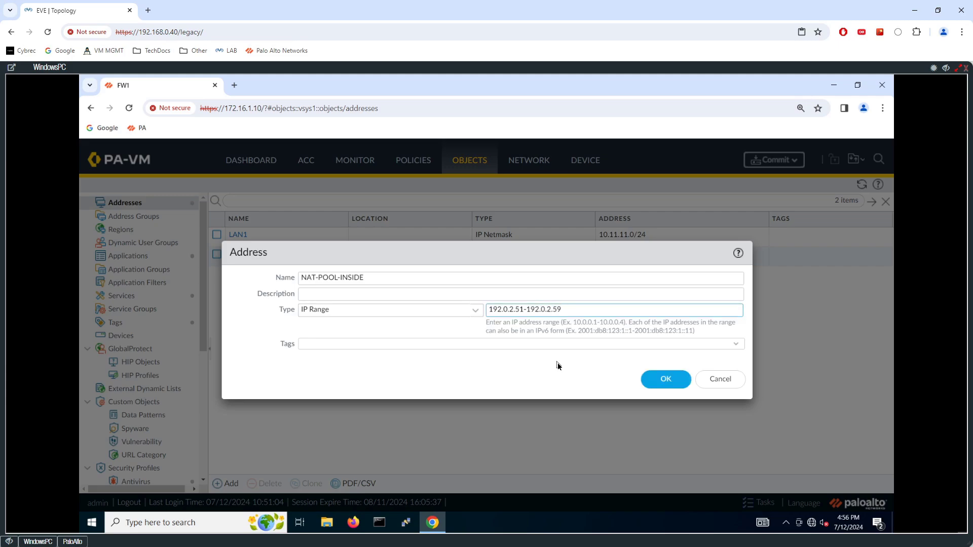
click(660, 380)
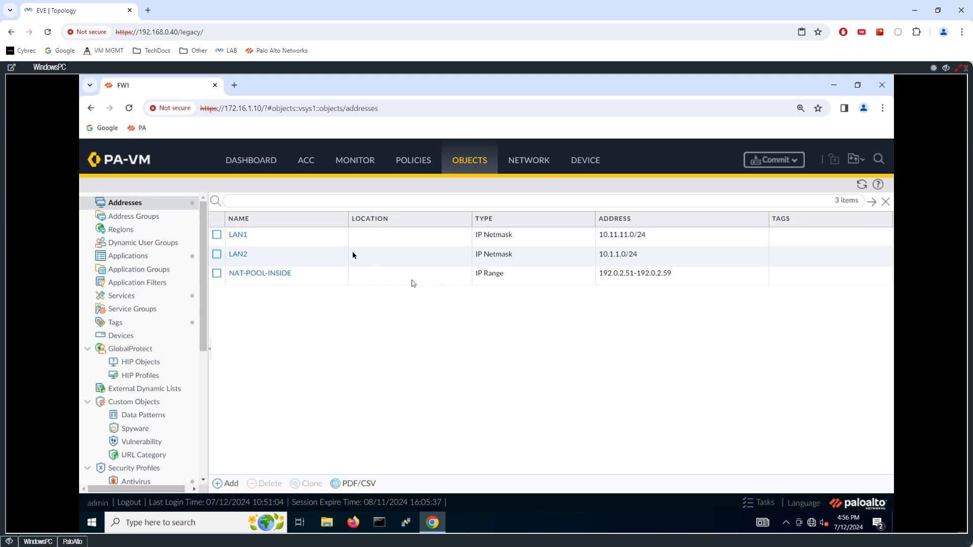
Start a new NAT policy rule named NAT-INSIDE-USERS.
click(414, 161)
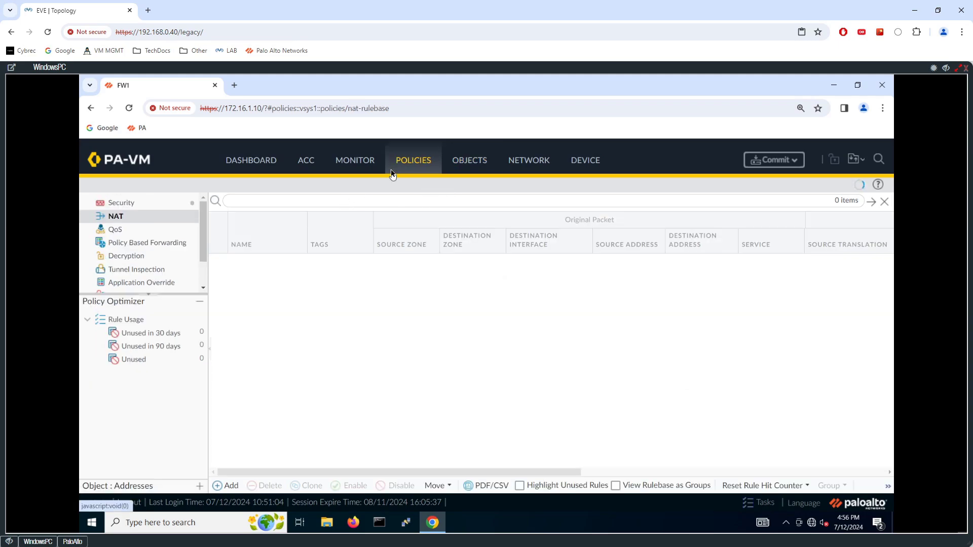
click(226, 486)
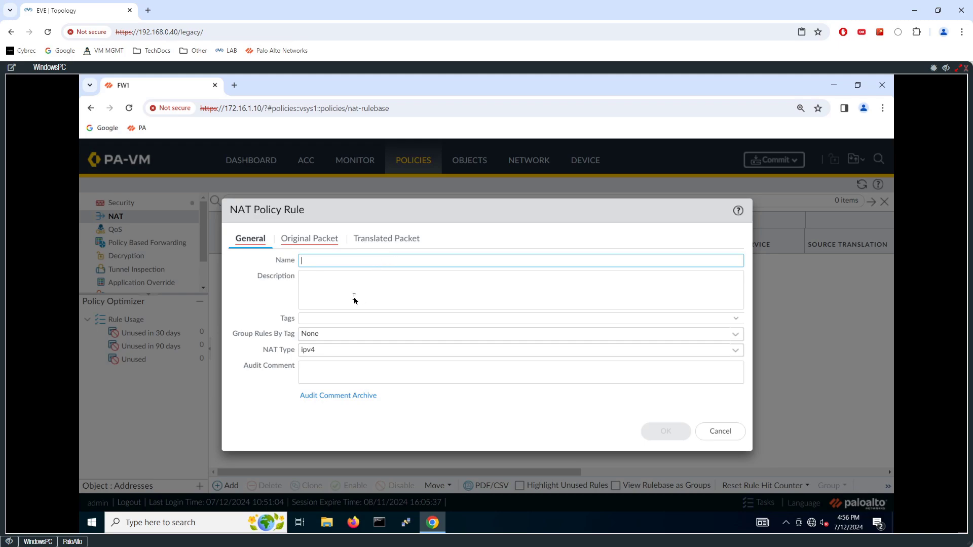
text(NAT-INSIDE-USERS)
Set the NAT rule's original packet source zone to INSIDE and its destination zone to OUTSIDE.
click(309, 238)
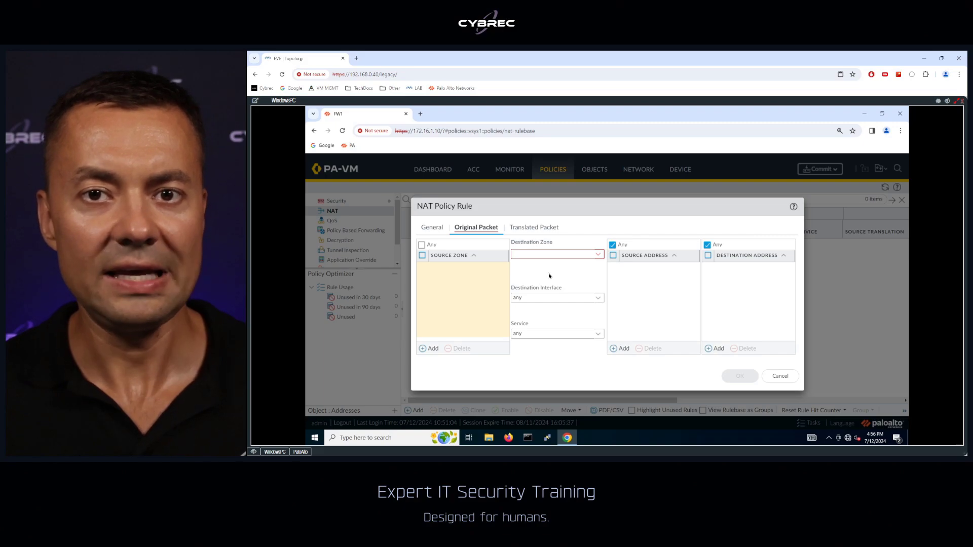
click(430, 348)
click(450, 281)
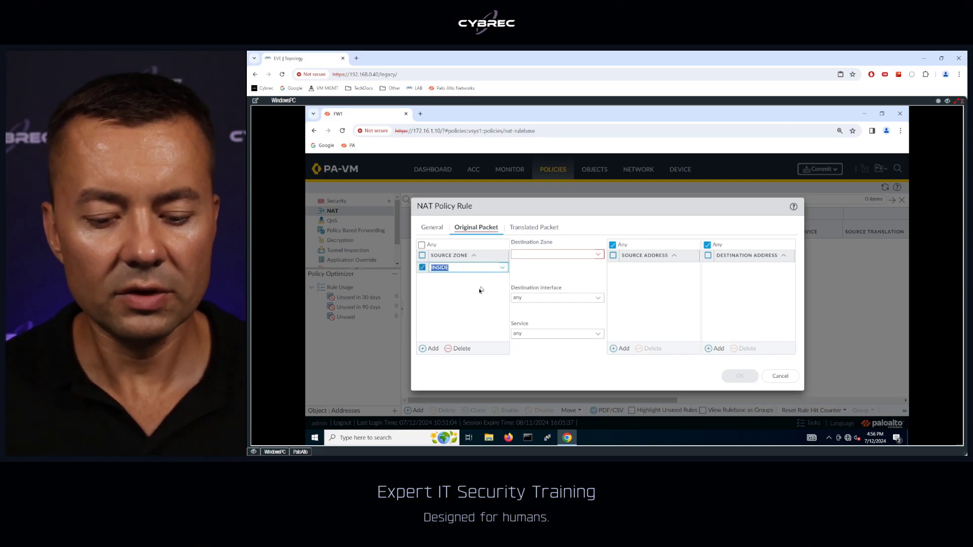
click(600, 255)
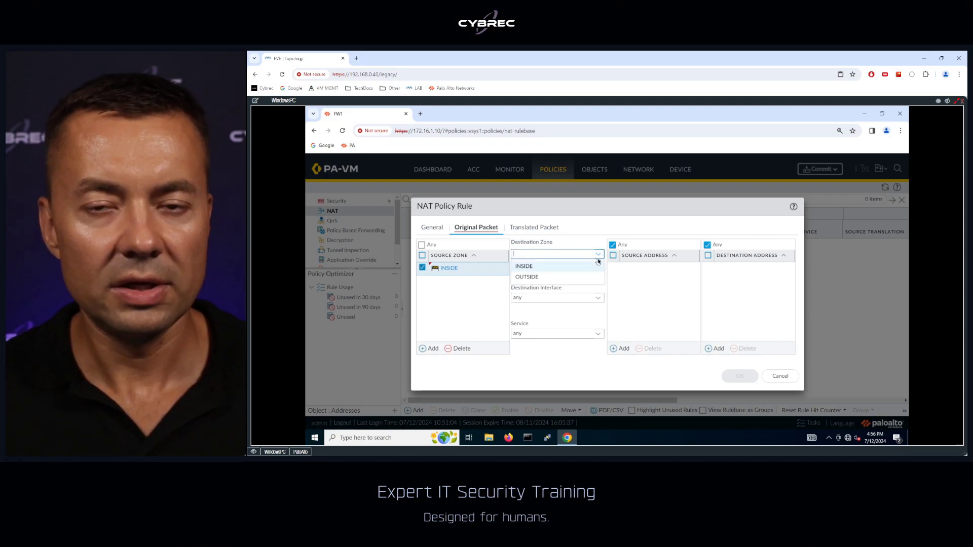
click(545, 277)
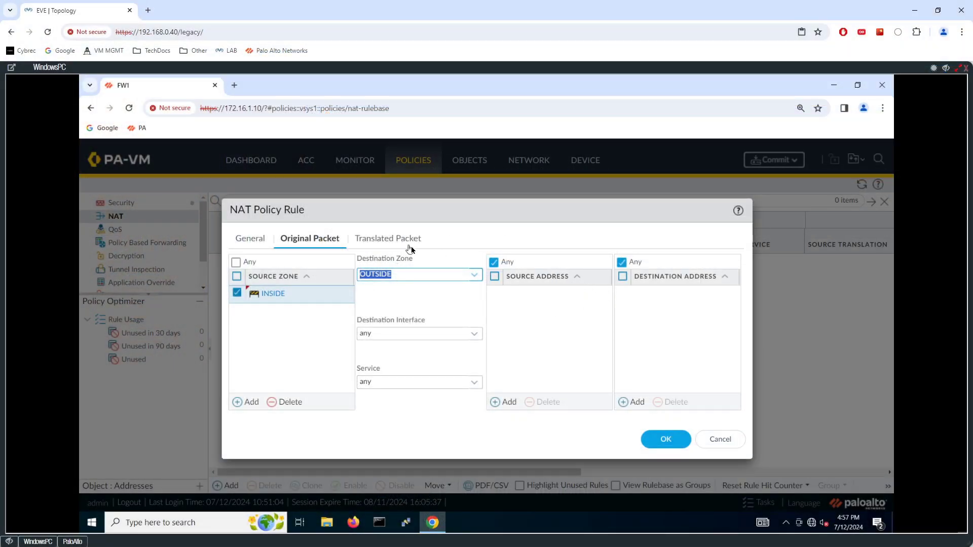
Add LAN1 and LAN2 as the NAT rule's source addresses and compare them with the lab topology diagram.
click(509, 402)
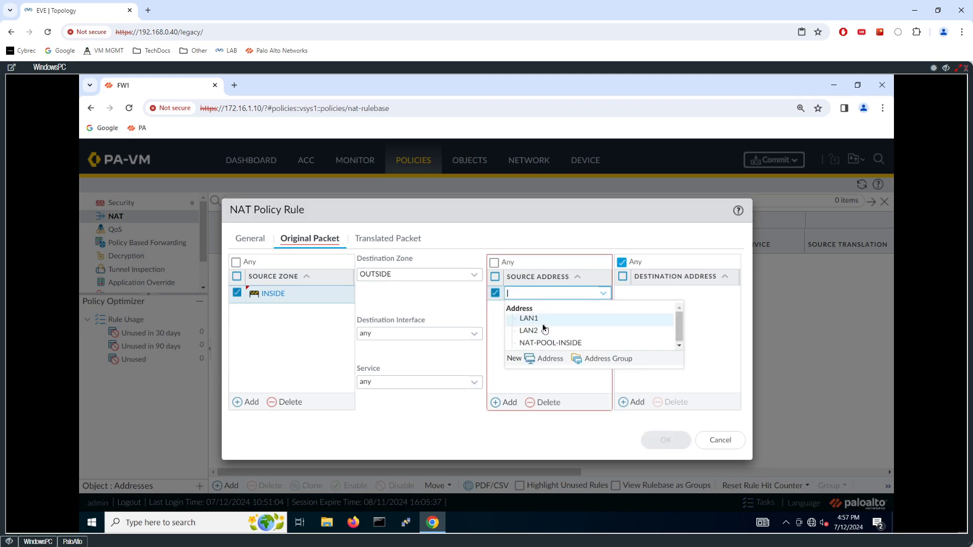
click(548, 322)
click(507, 402)
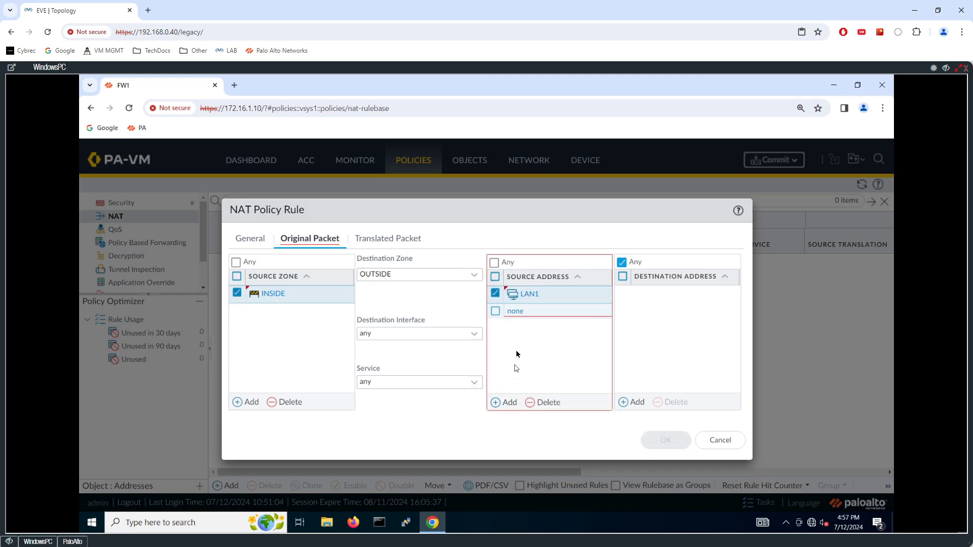
click(530, 349)
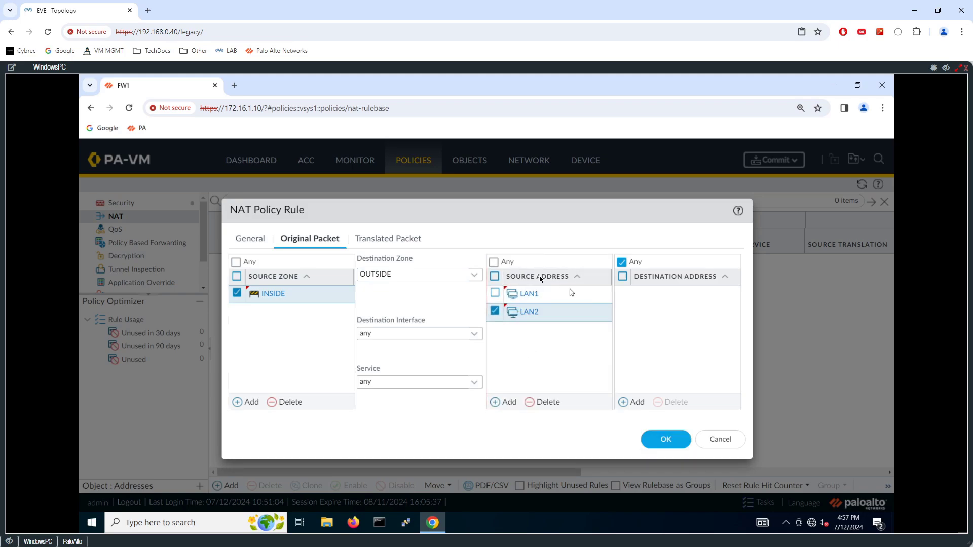
click(946, 69)
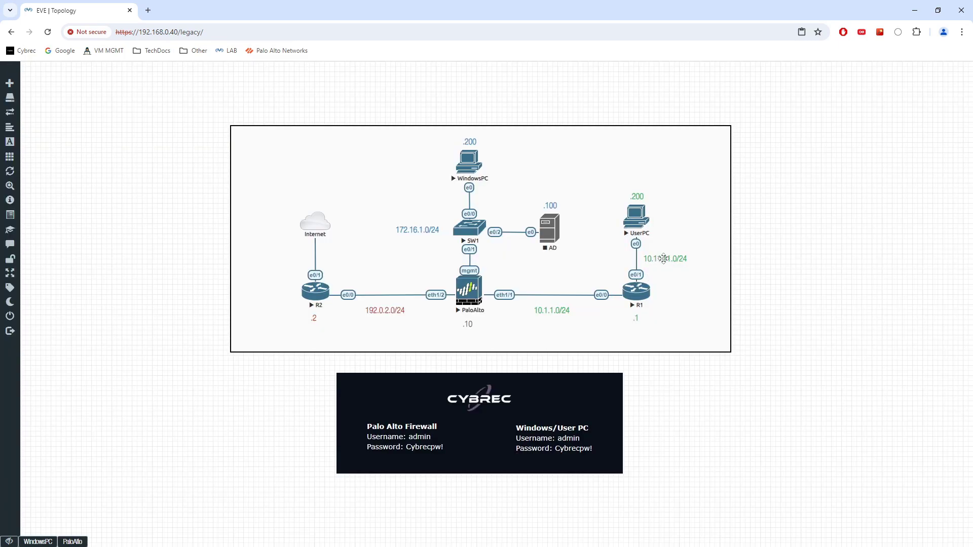
click(40, 542)
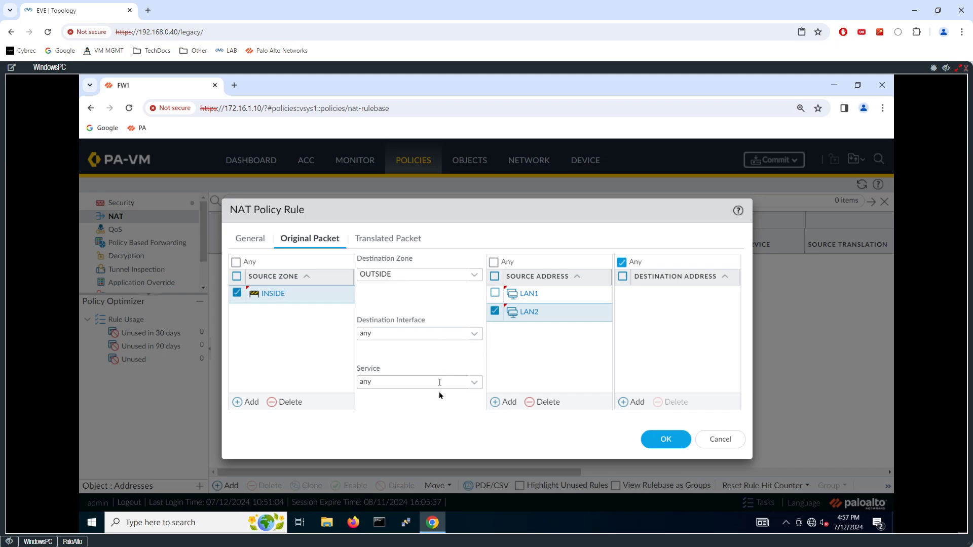
Set the rule's source address translation to Dynamic IP with NAT-POOL-INSIDE as the translated address.
click(373, 241)
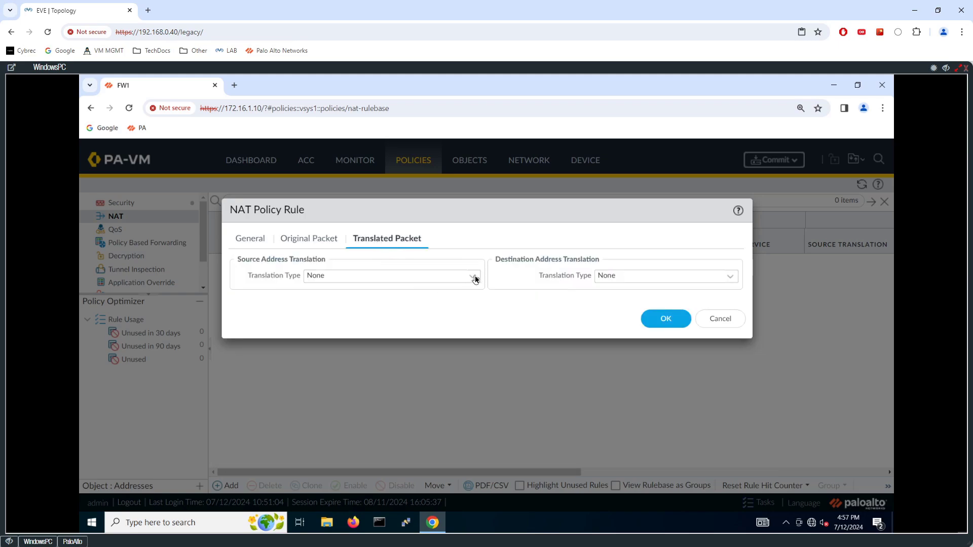
click(474, 278)
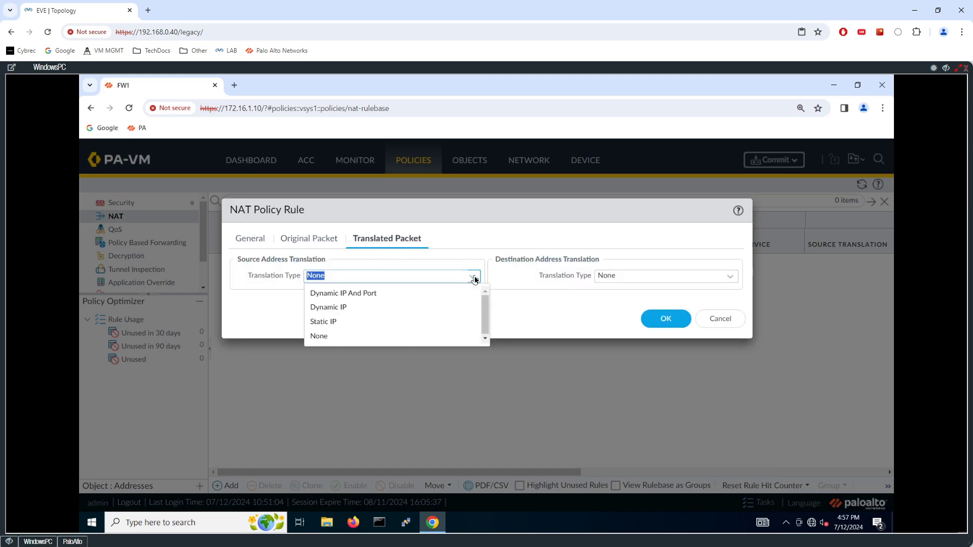
click(353, 307)
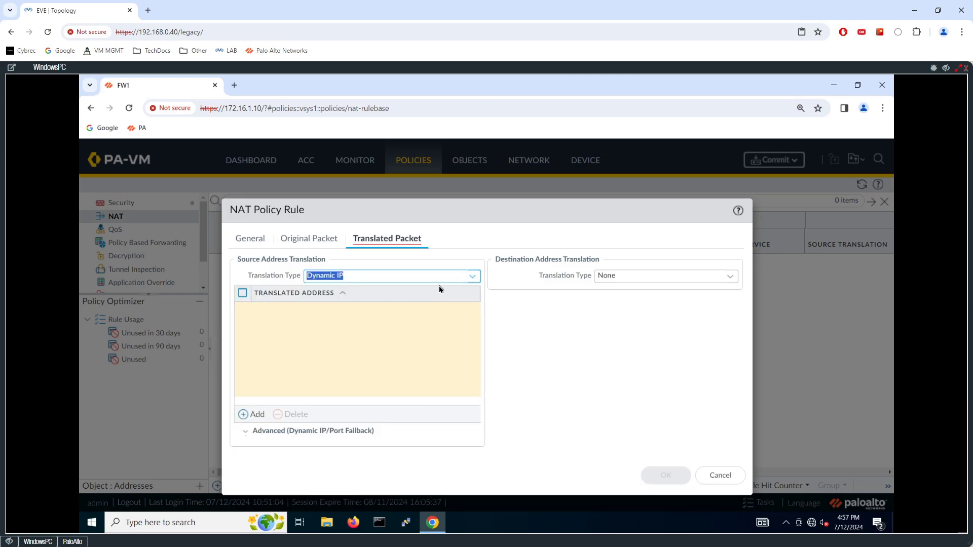
click(253, 414)
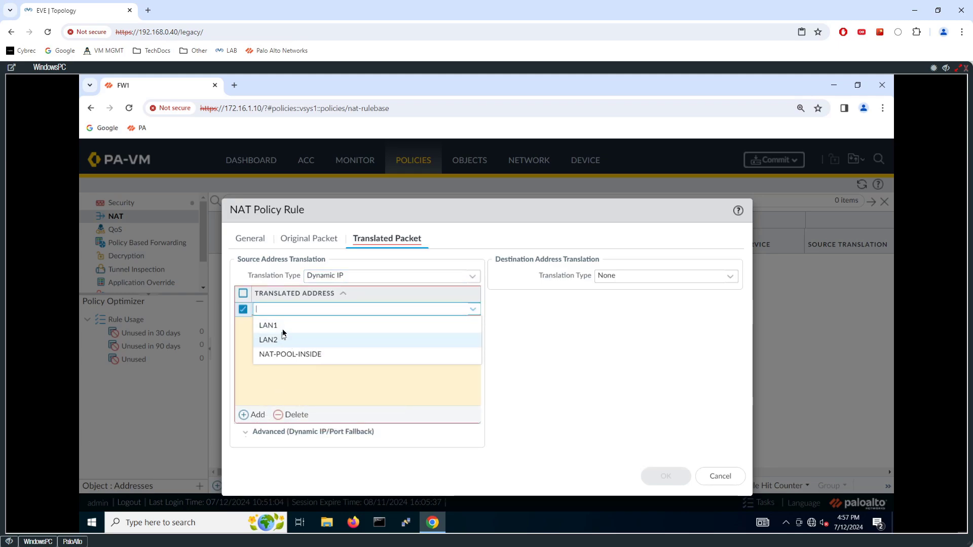
click(297, 355)
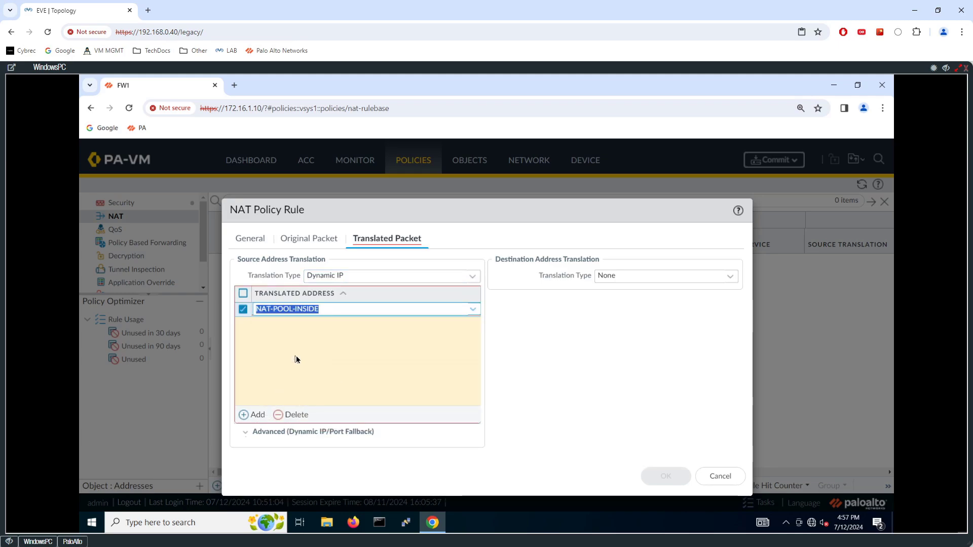
click(381, 342)
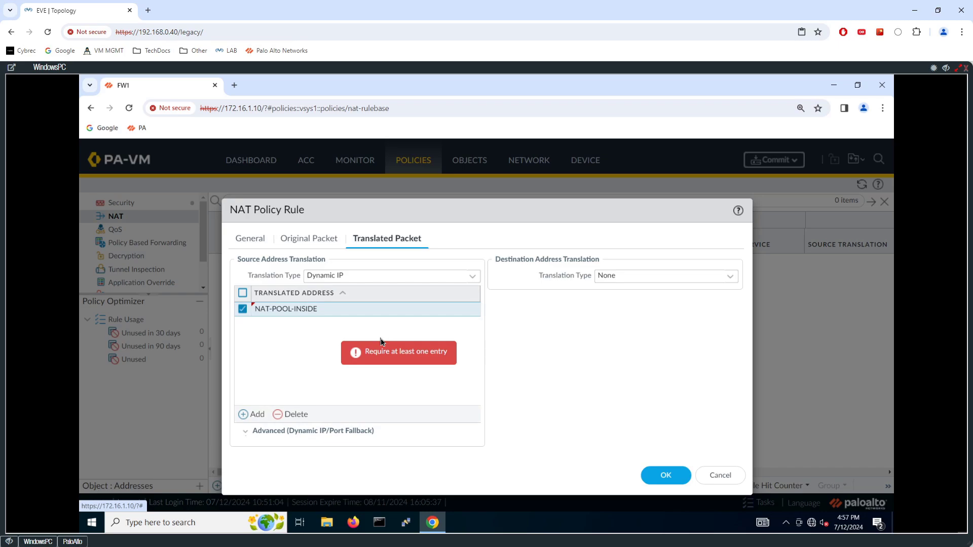
Review the Dynamic IP/Port Fallback options, keep the fallback at None, and save the NAT rule.
click(247, 431)
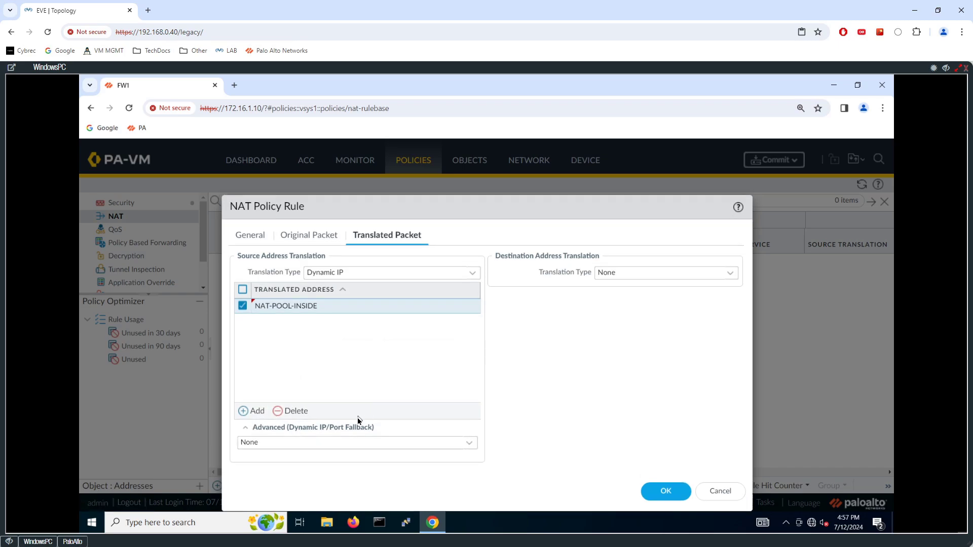
click(469, 446)
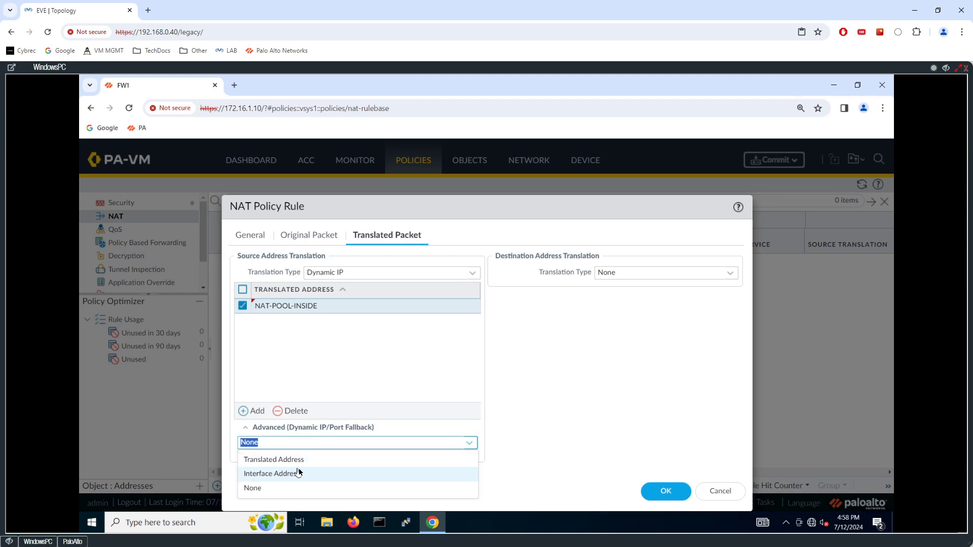
click(264, 488)
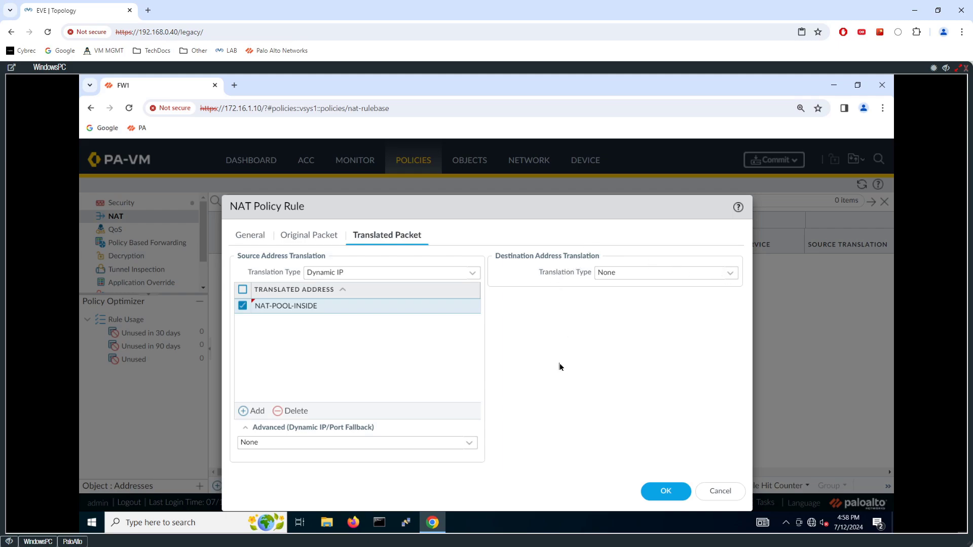
click(655, 489)
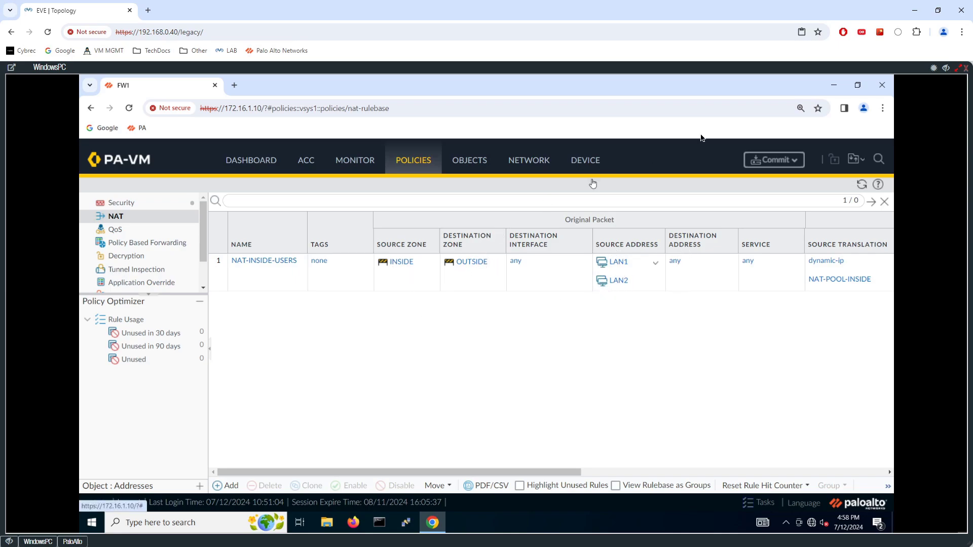
Review the lab topology with its source NAT annotations and view the firewall's security policy rules.
click(947, 68)
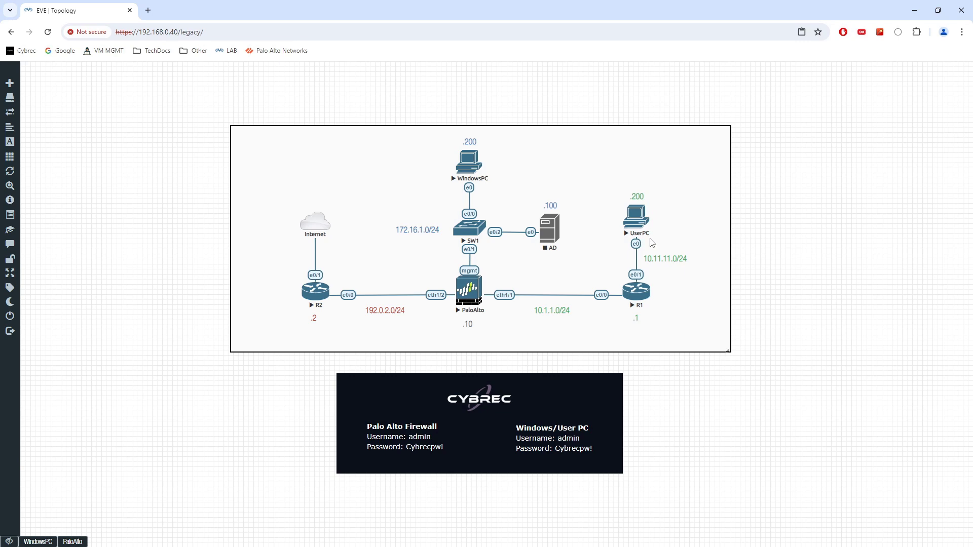
key(ctrl+shift+3)
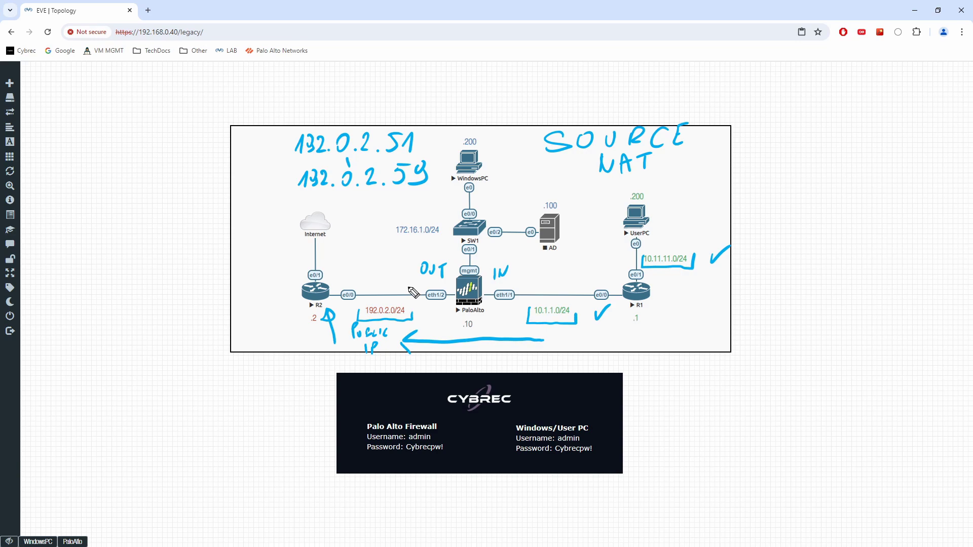
key(Escape)
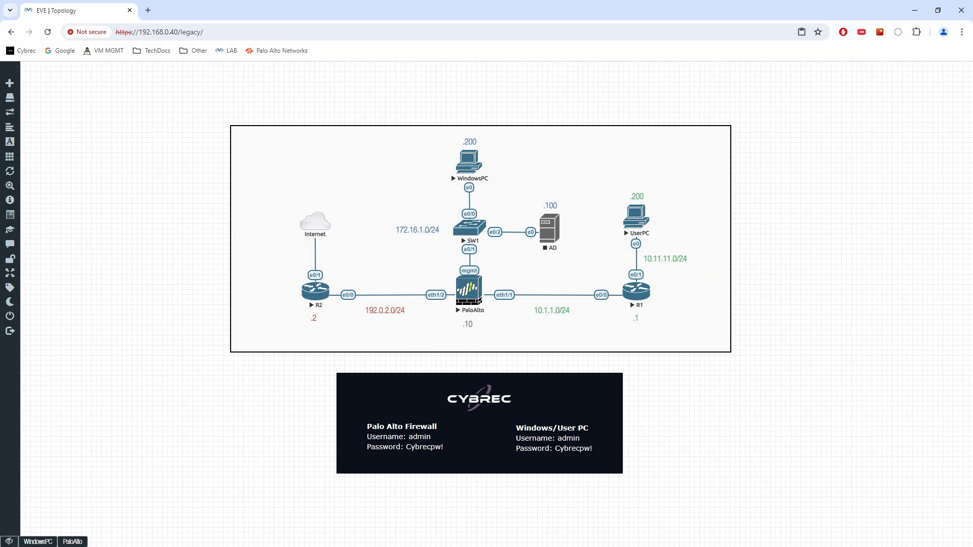
click(38, 541)
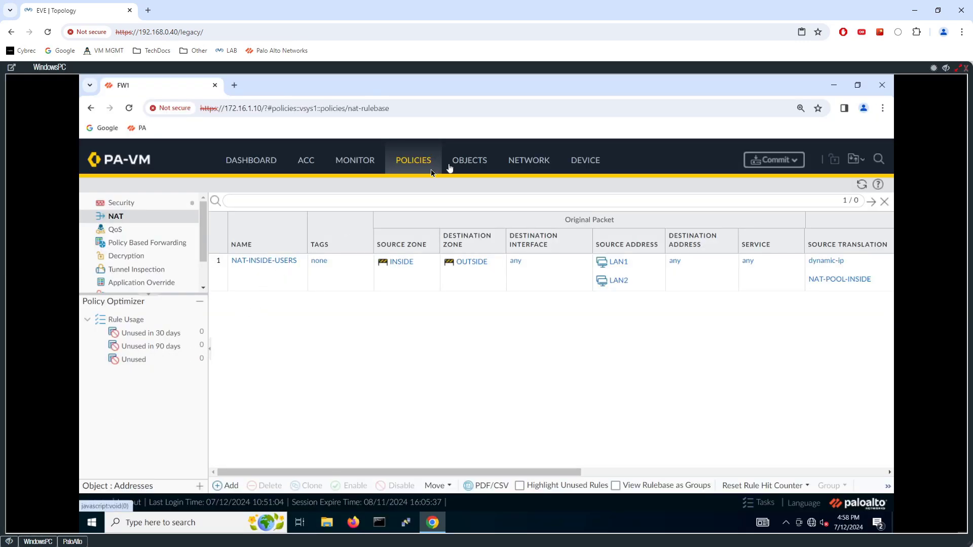
click(129, 203)
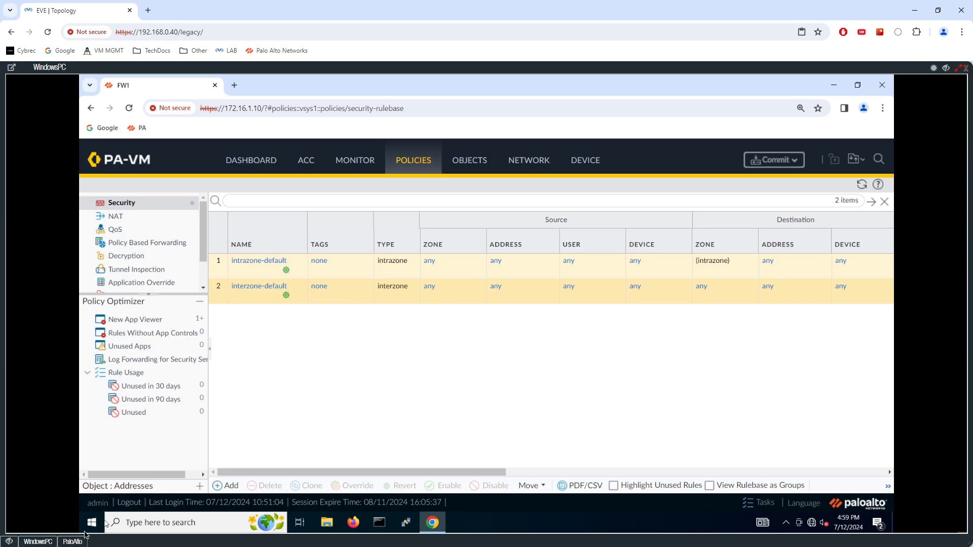
In the PaloAlto console, enter test routing fib-lookup virtual-router default and list the parameters it still needs.
click(73, 542)
text(test)
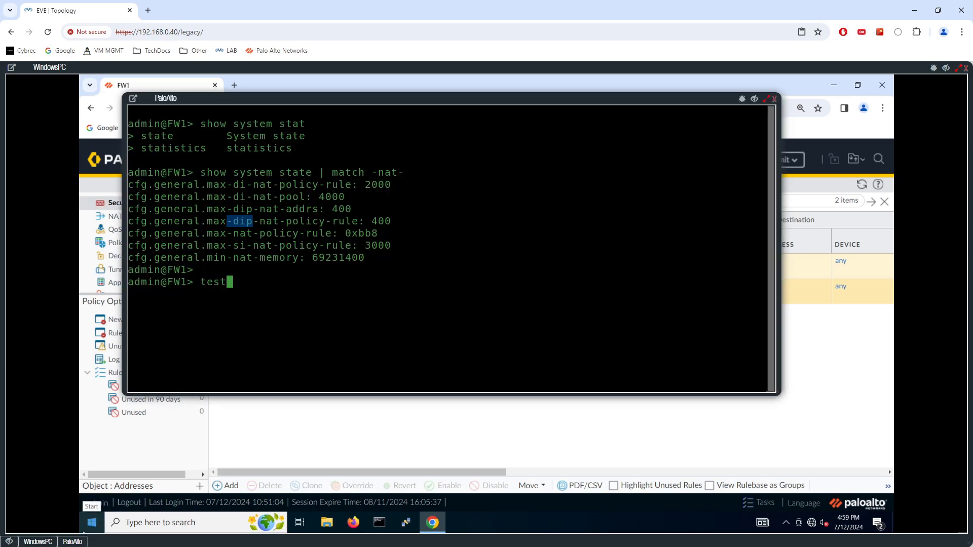
text( fib-r)
key(BackSpace)
key(BackSpace)
key(BackSpace)
key(BackSpace)
key(BackSpace)
text(routing fib-lookup )
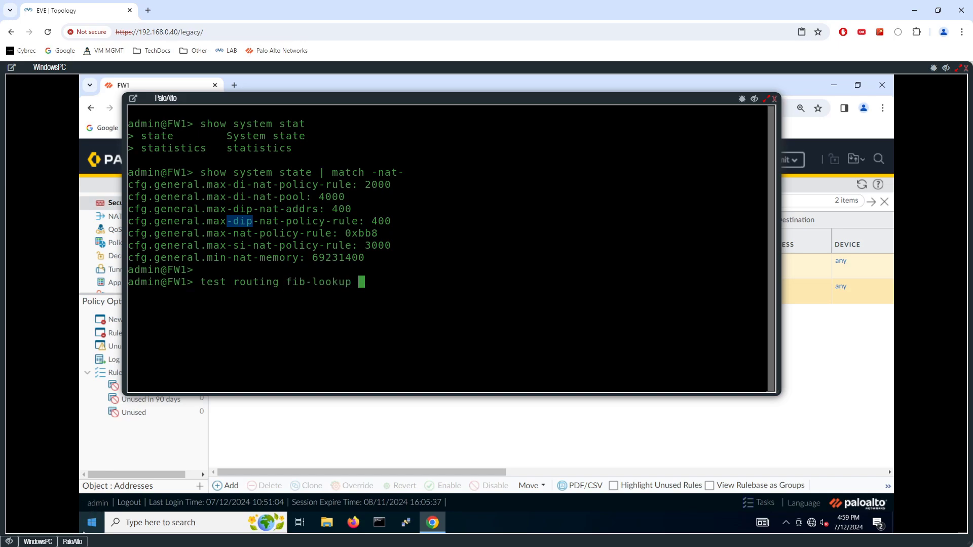
text(?v)
key(Tab)
text(d)
key(Tab)
text(?)
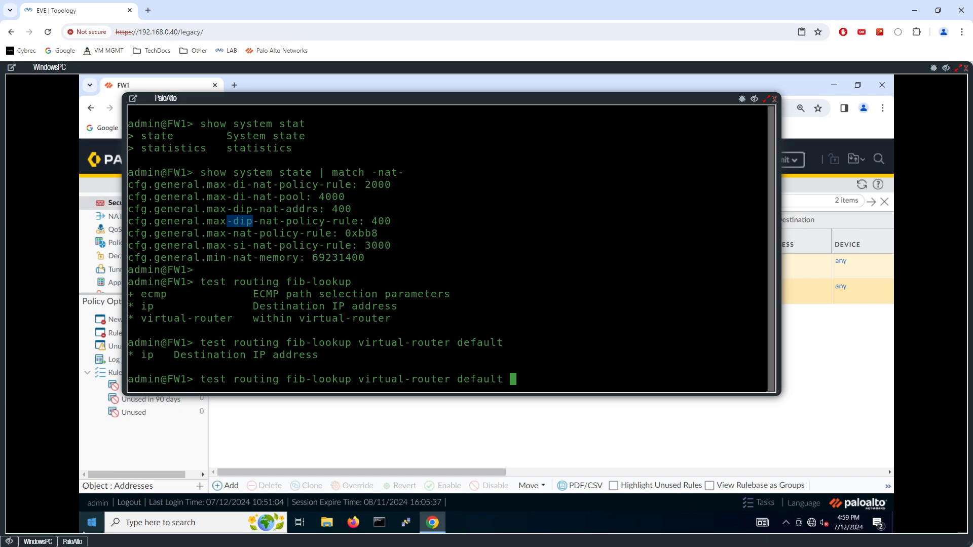
Check the topology and complete the FIB lookup with destination ip 192.0.2.2, examining the resulting egress interface.
text(ip)
click(946, 68)
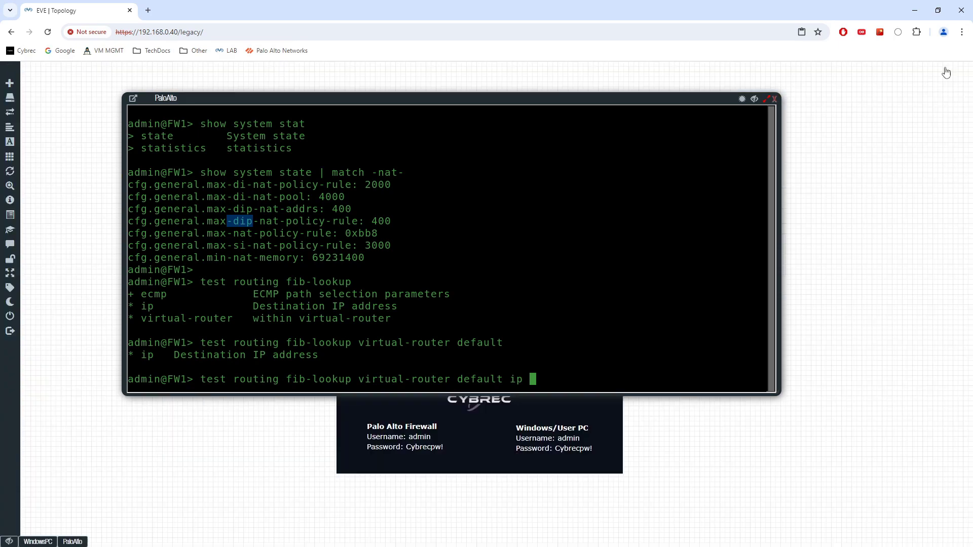
click(755, 99)
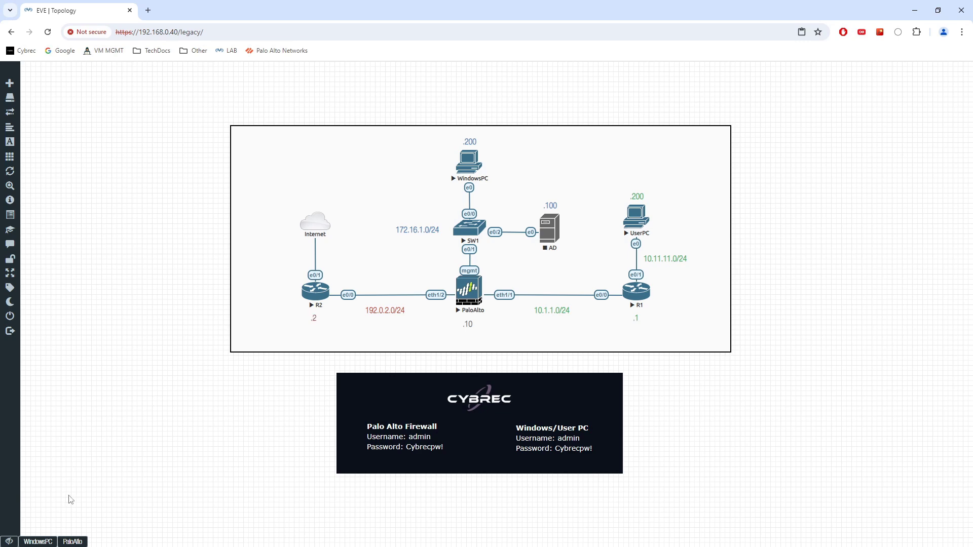
click(72, 542)
text(192.0.2.2)
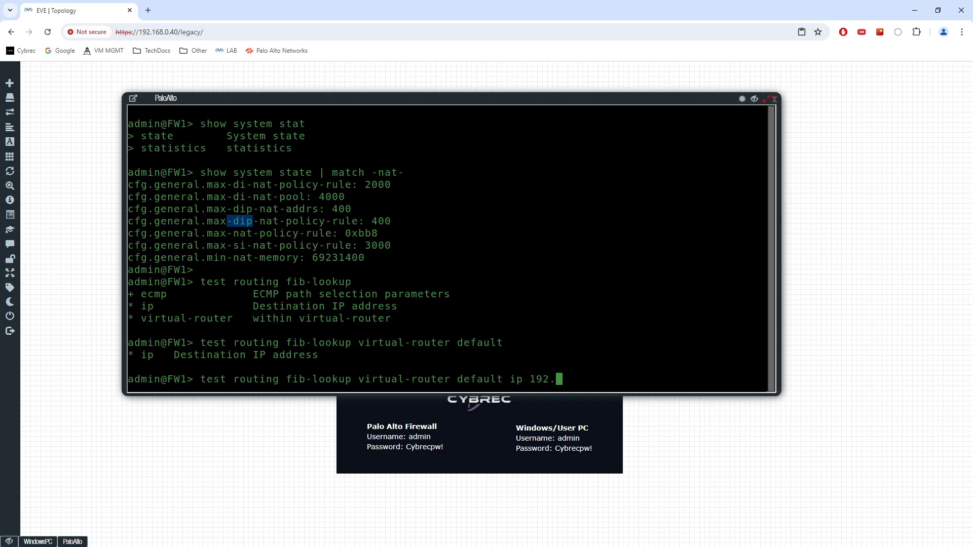
key(Return)
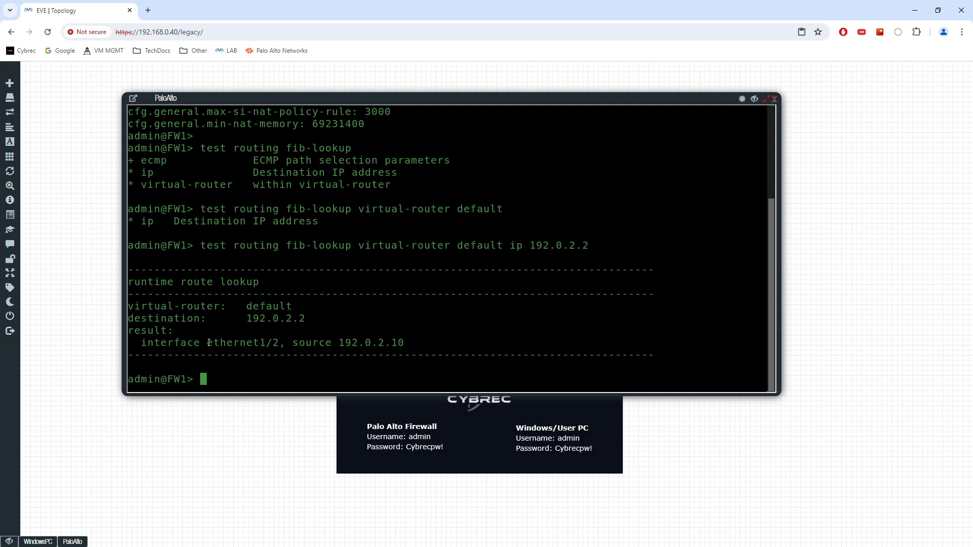
drag(208, 343, 277, 341)
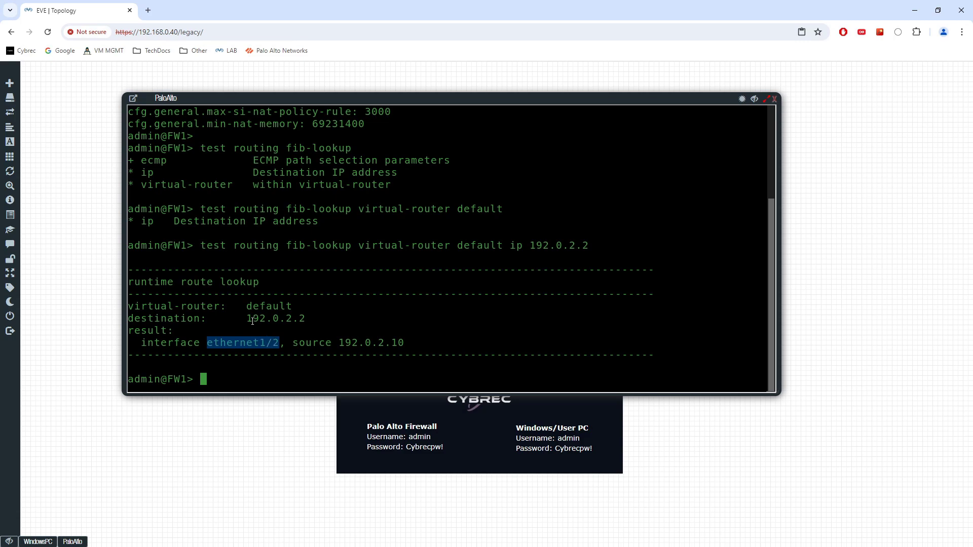
Run test routing fib-lookup virtual-router default ip 8.8.8.8 and examine the egress interface for that destination.
key(Up)
key(BackSpace)
key(BackSpace)
key(BackSpace)
key(BackSpace)
key(BackSpace)
key(BackSpace)
key(BackSpace)
key(BackSpace)
key(BackSpace)
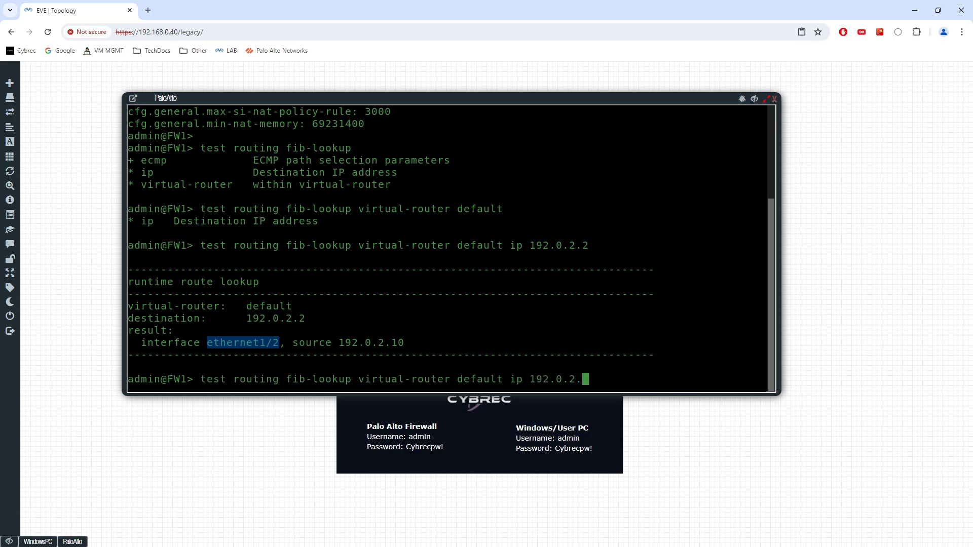
text(8.8.8.8)
key(Return)
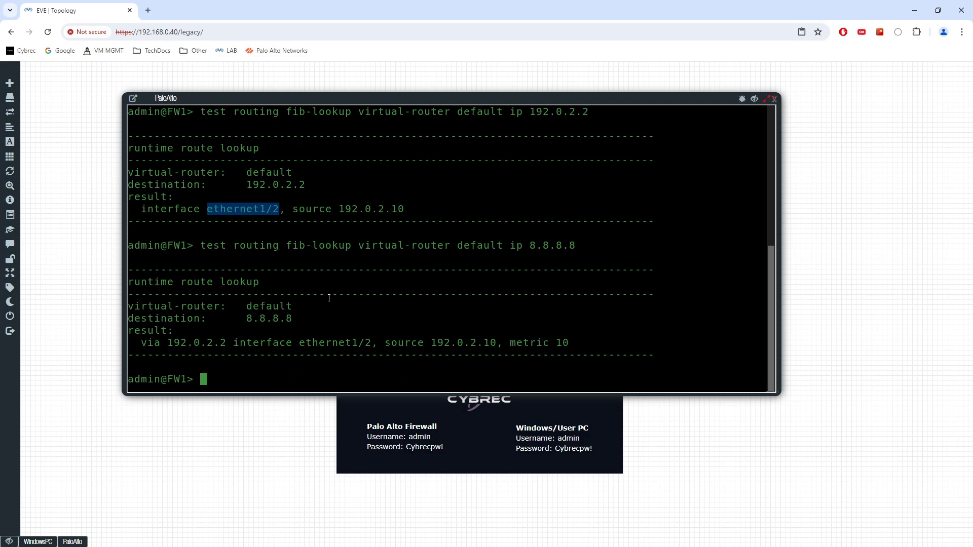
drag(299, 342, 372, 343)
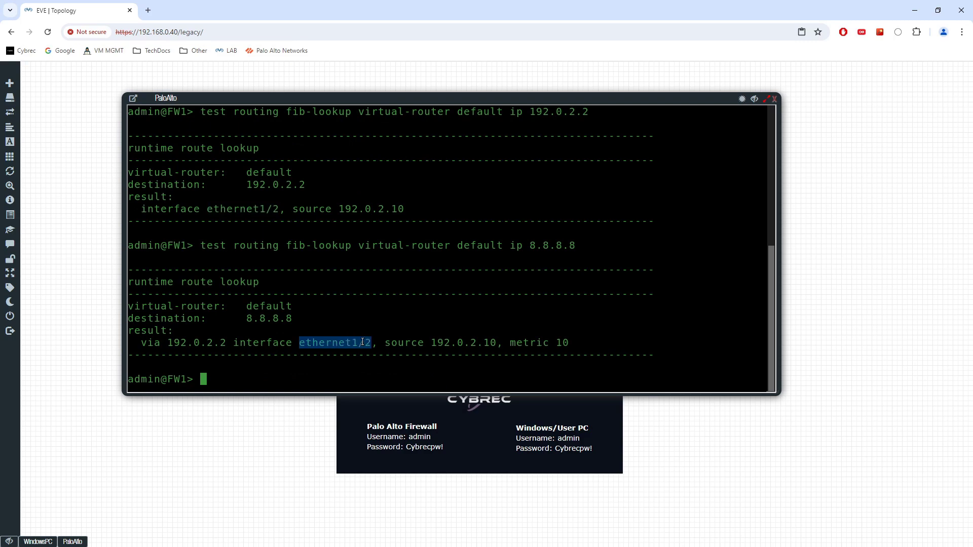
drag(246, 319, 299, 319)
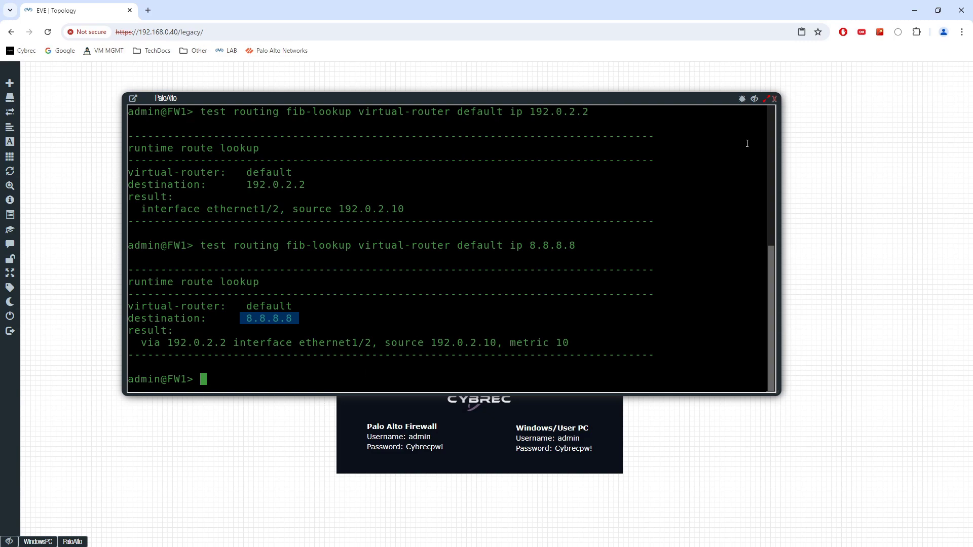
Return to the firewall's web interface on WindowsPC and add an interzone security policy rule named USER-ACCESS-OUT.
click(755, 100)
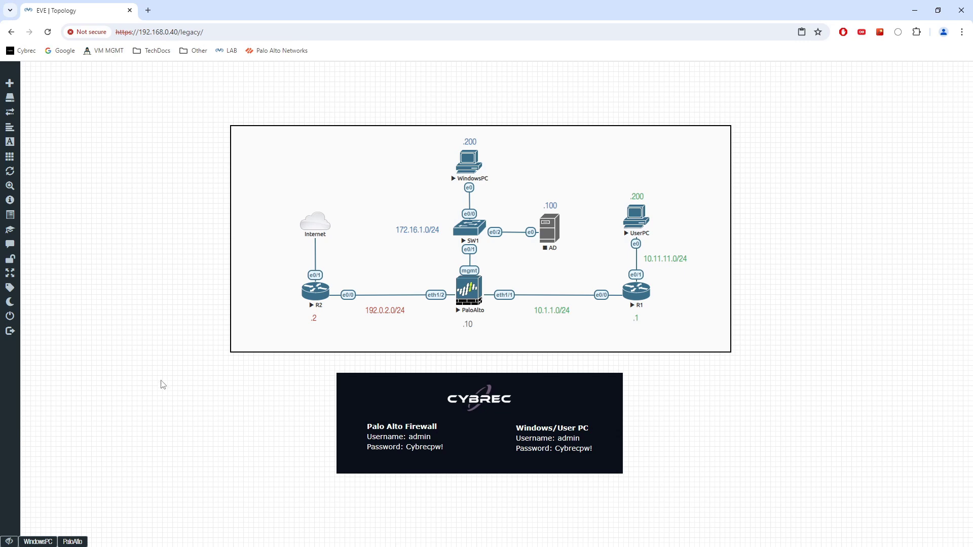
click(38, 541)
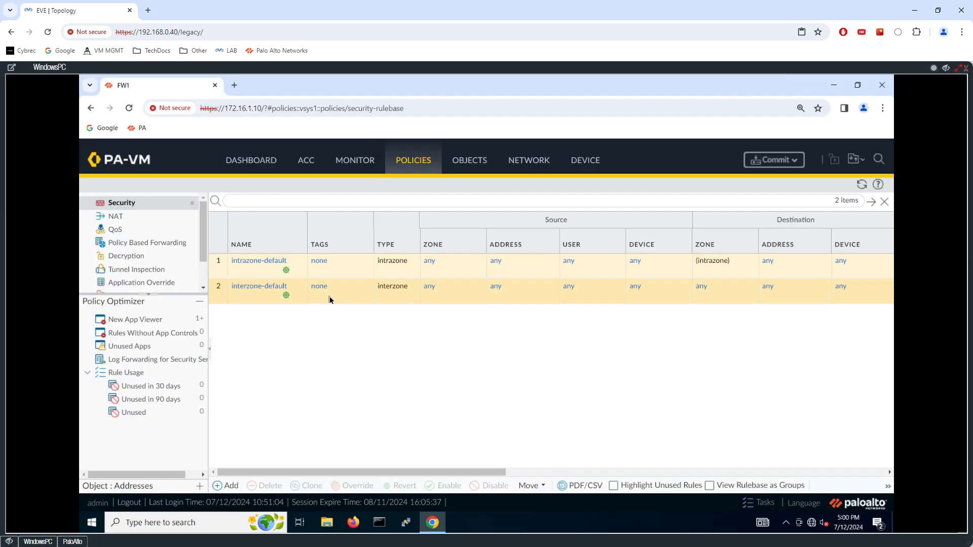
click(230, 486)
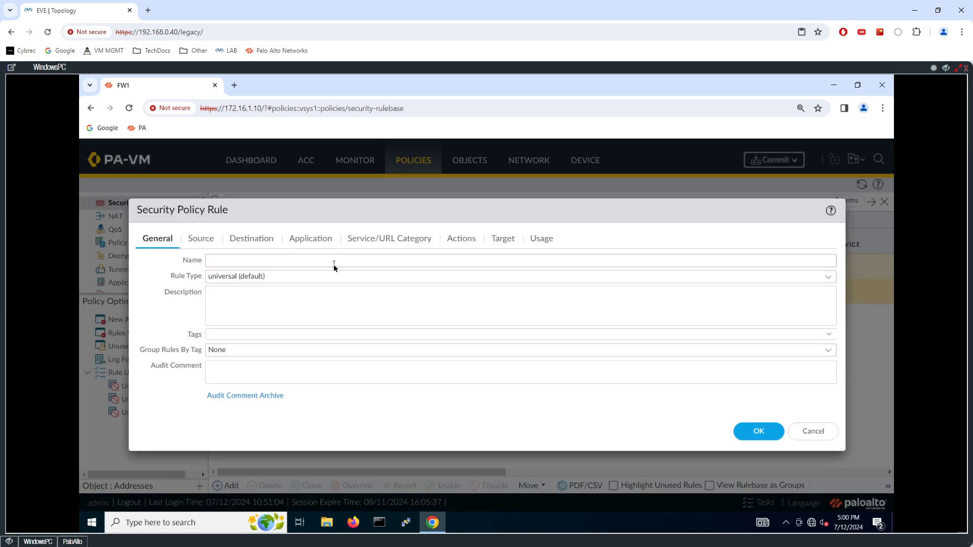
click(819, 276)
click(238, 320)
click(248, 260)
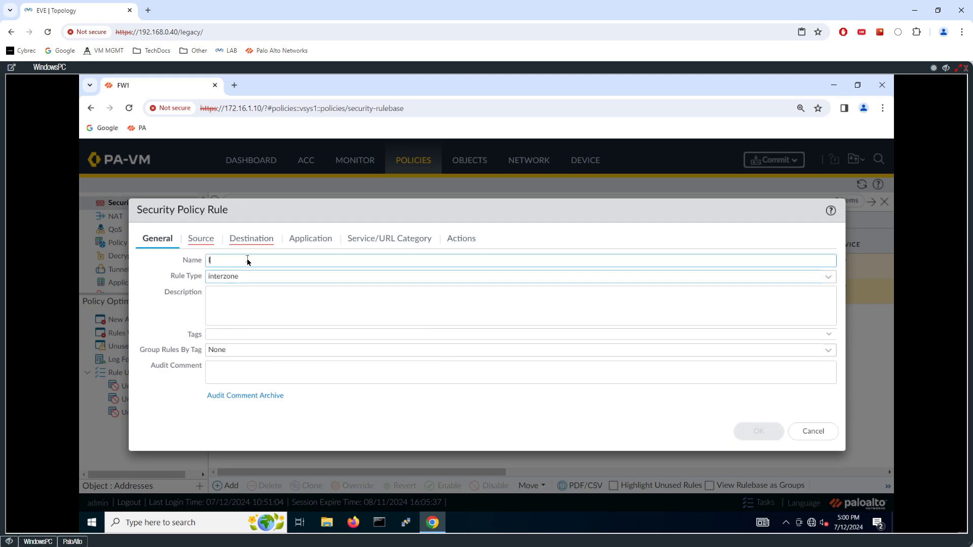
text(NO)
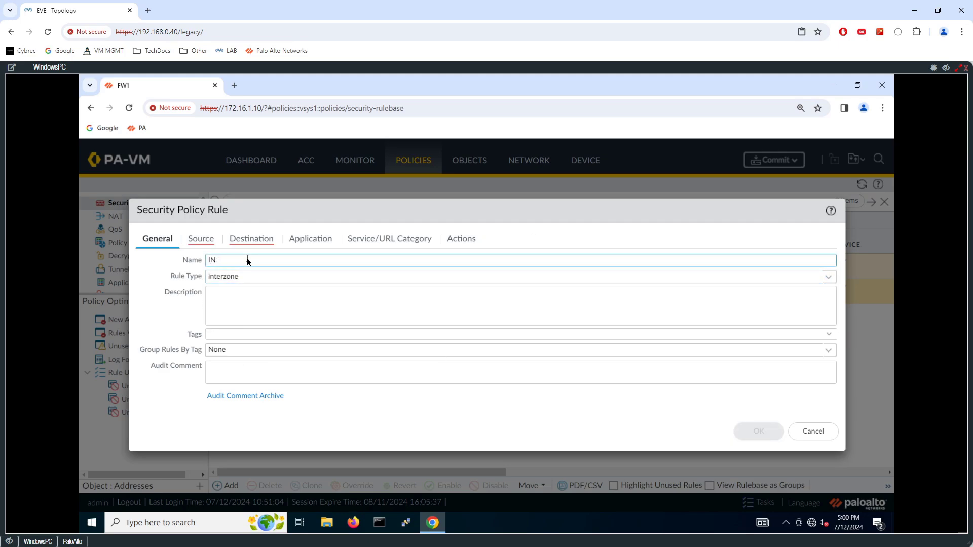
key(BackSpace)
key(BackSpace)
text(USER-A)
Set the new rule's source zone to INSIDE and its source addresses to LAN1 and LAN2.
click(203, 241)
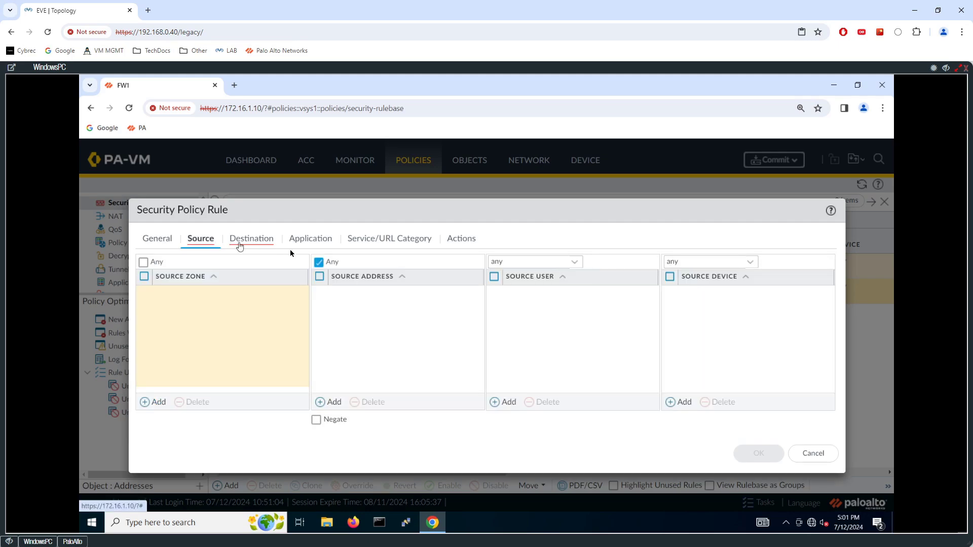
click(155, 402)
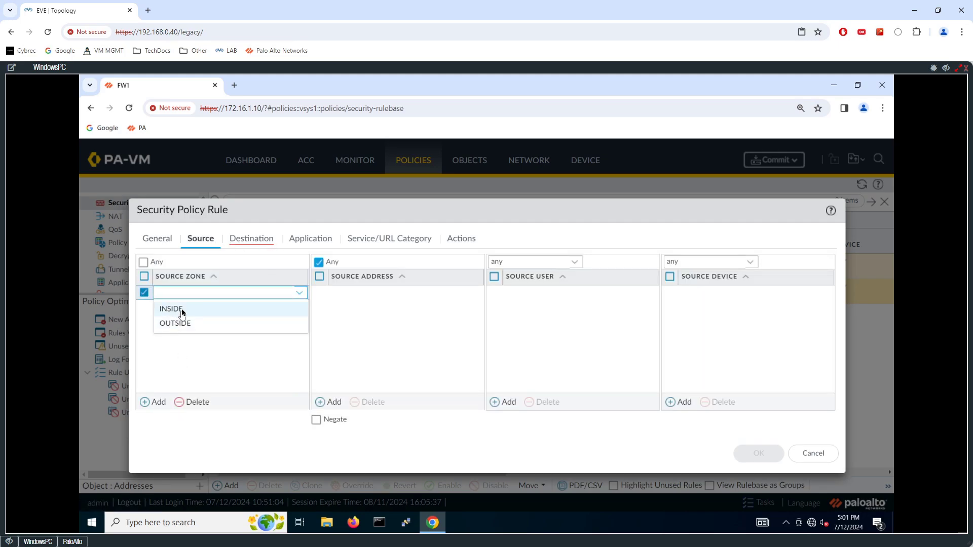
click(181, 307)
click(346, 319)
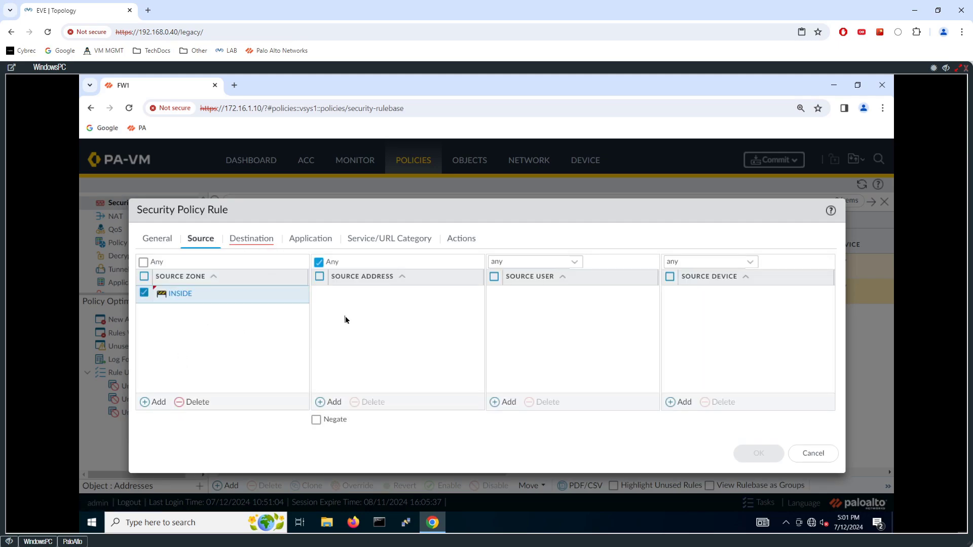
click(333, 402)
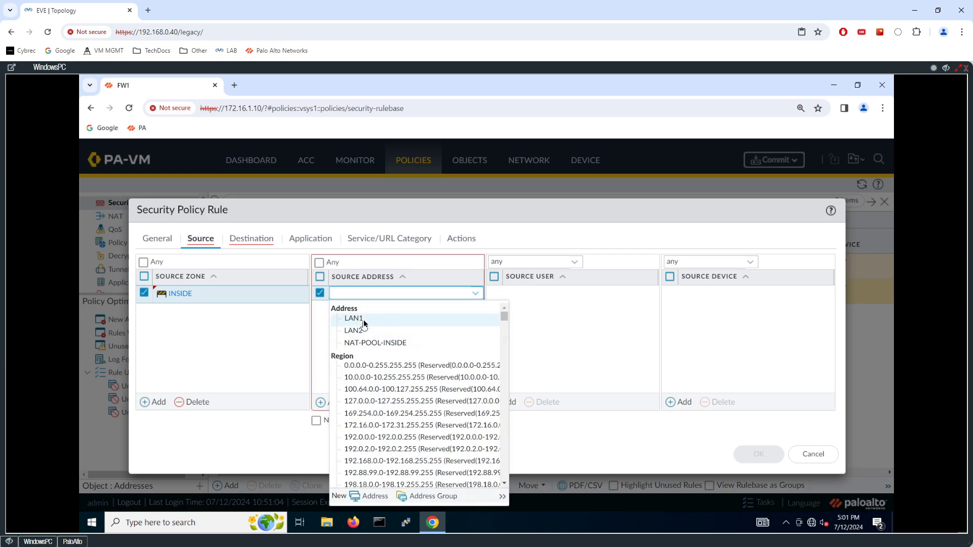
click(363, 320)
click(332, 403)
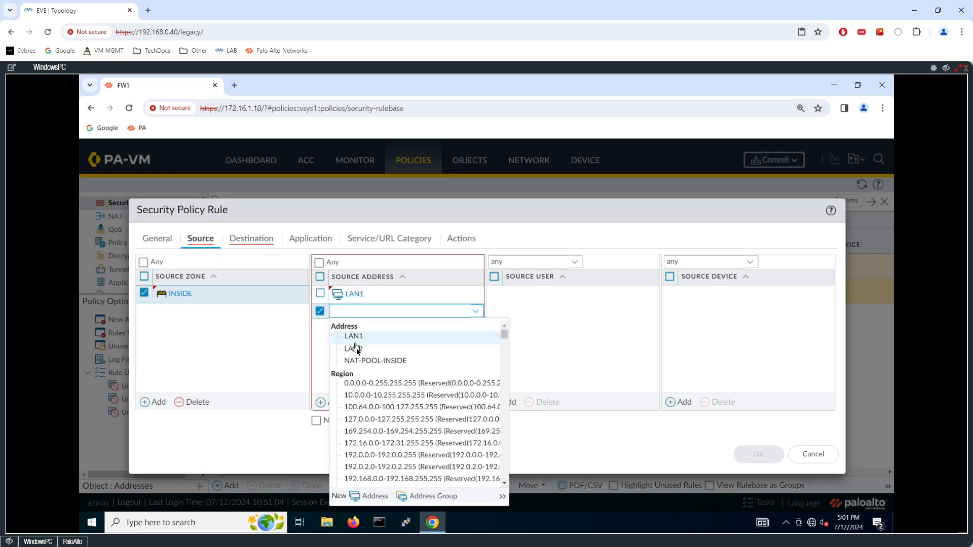
click(356, 348)
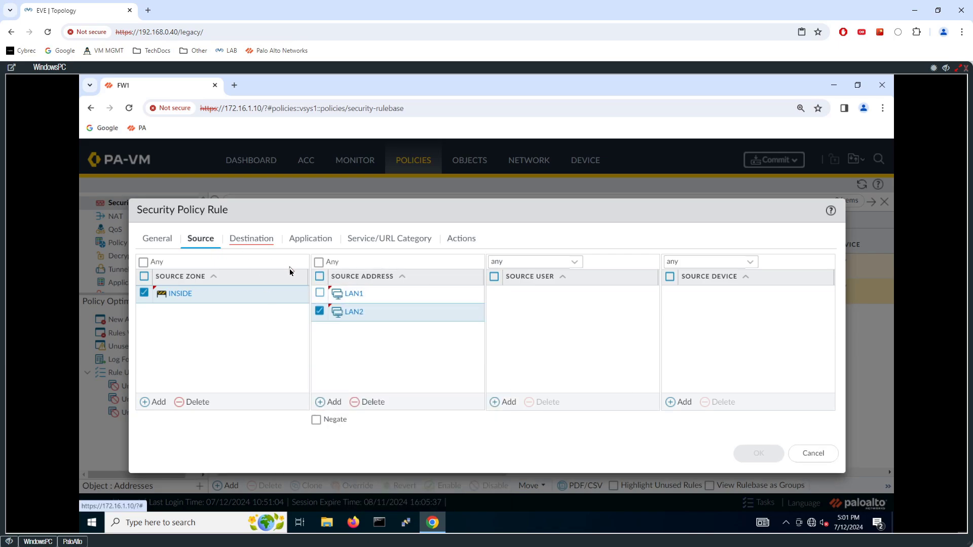
Set the security rule's destination zone to OUTSIDE, leaving the destination address at any.
click(260, 247)
click(155, 402)
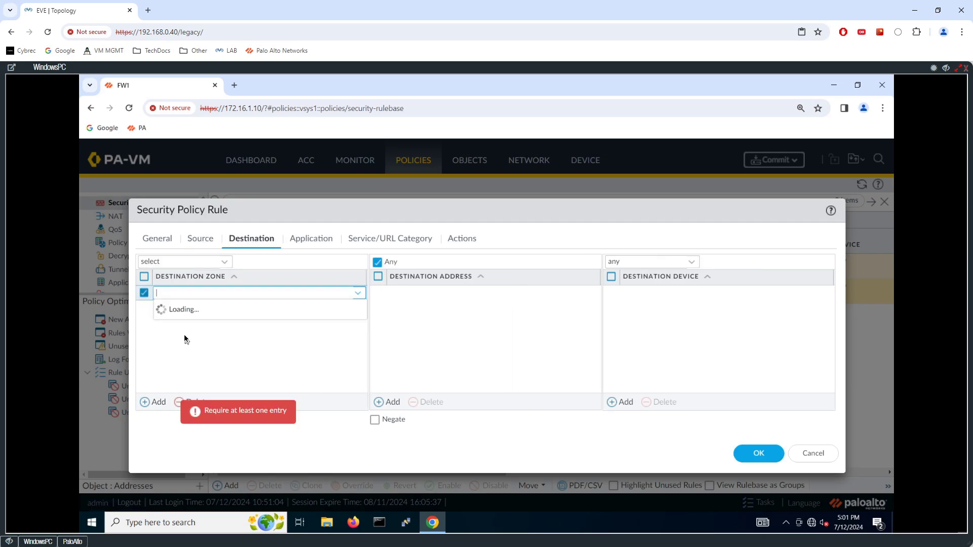
click(178, 324)
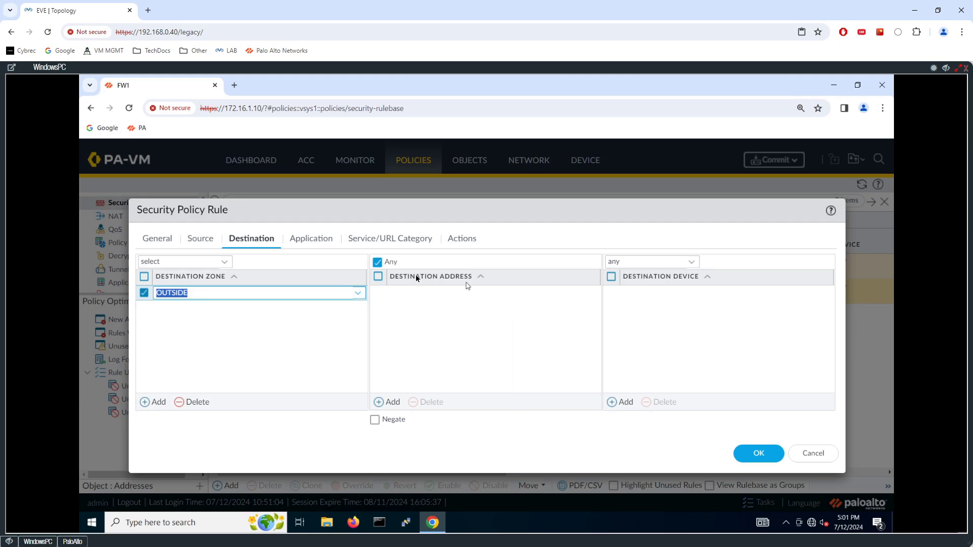
Add the applications dns, web-browsing, ssl and telnet to the security rule.
click(305, 240)
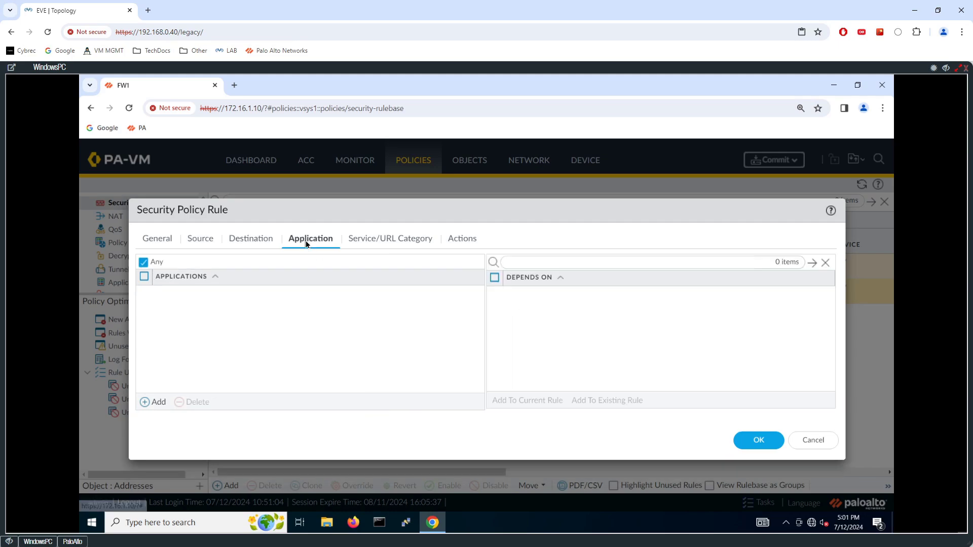
click(160, 403)
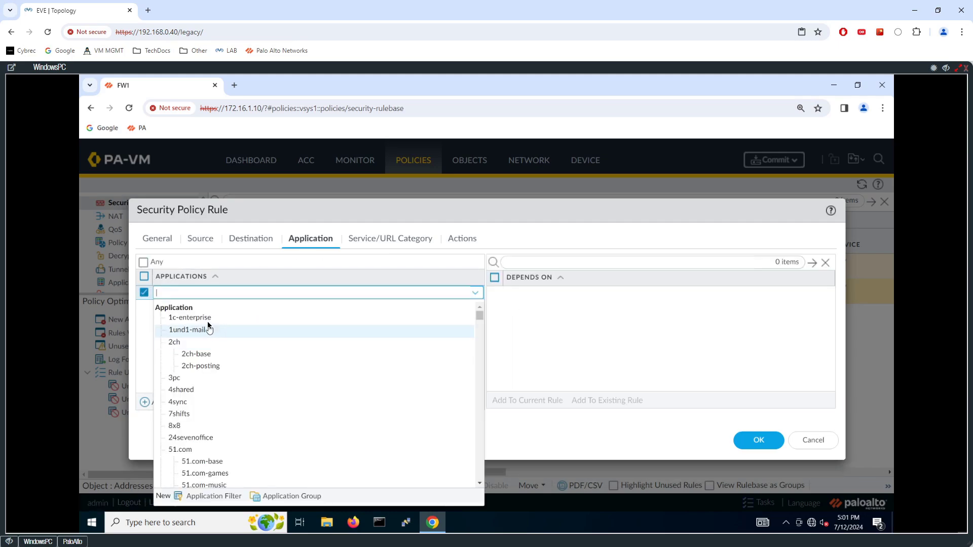
text(dns)
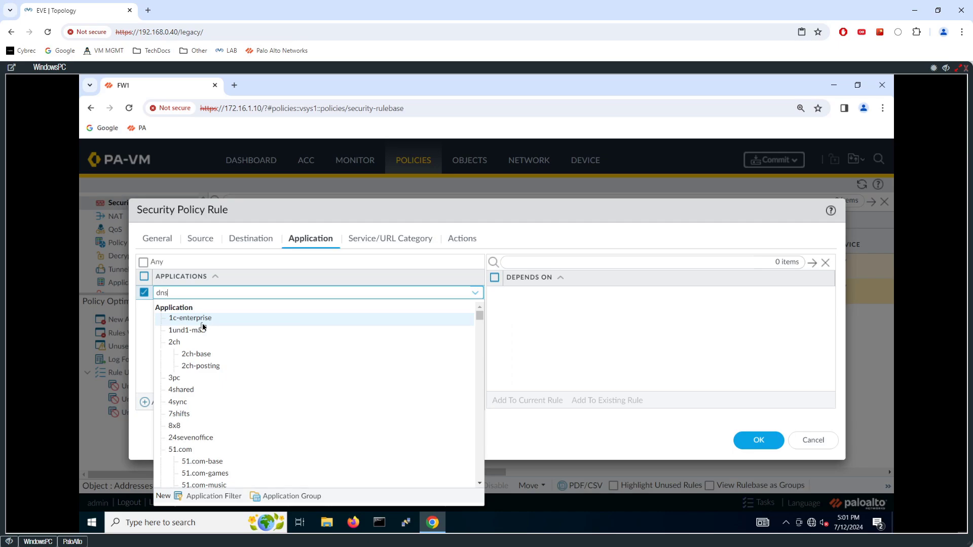
click(184, 331)
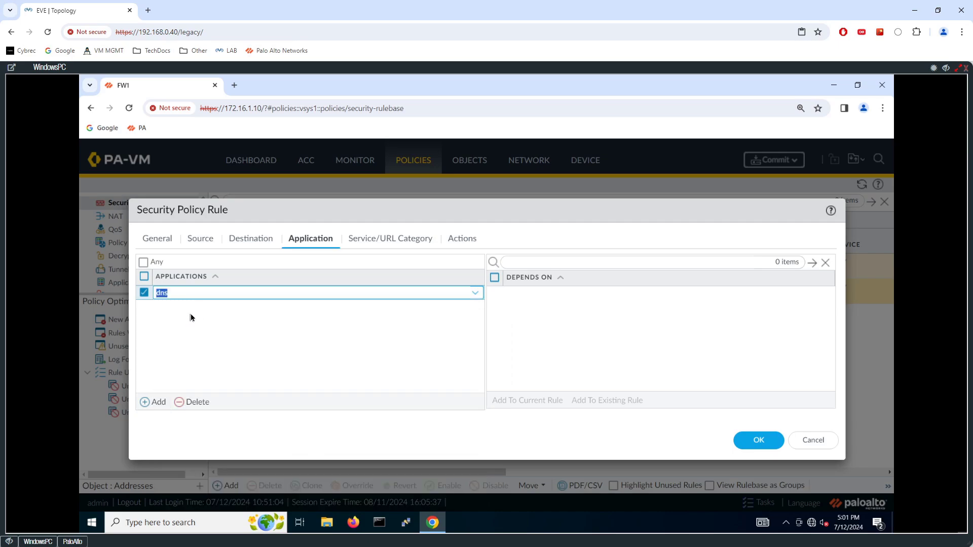
click(153, 403)
text(-brow)
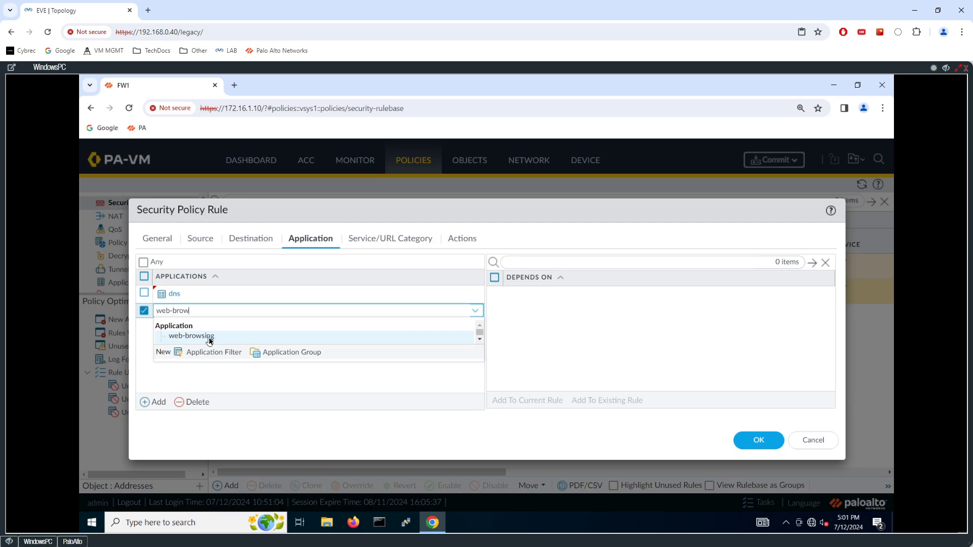
click(210, 338)
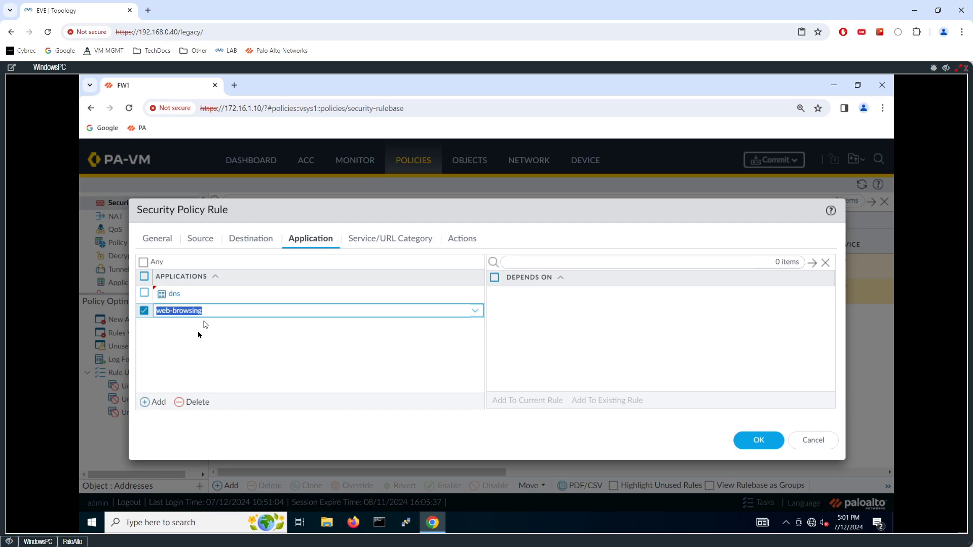
click(152, 402)
text(ssl)
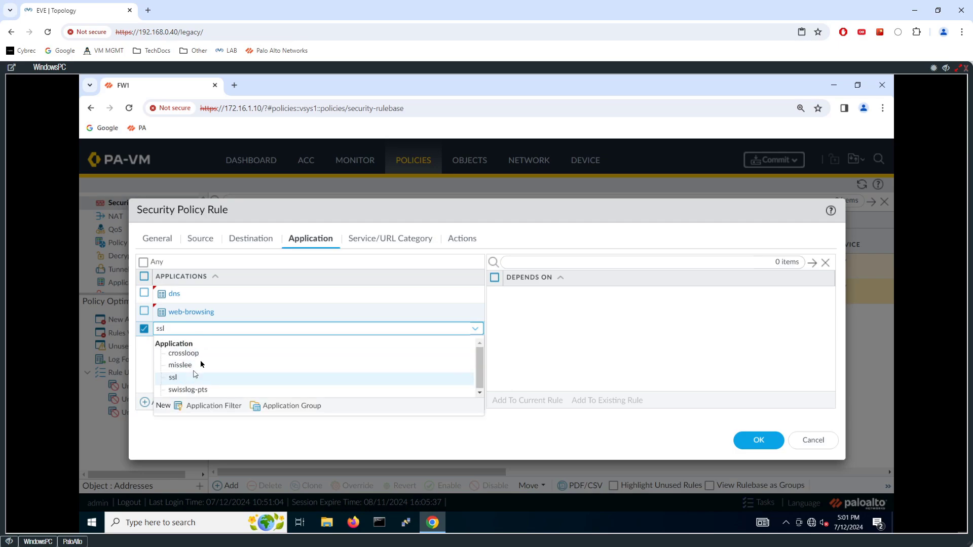
click(196, 376)
click(159, 403)
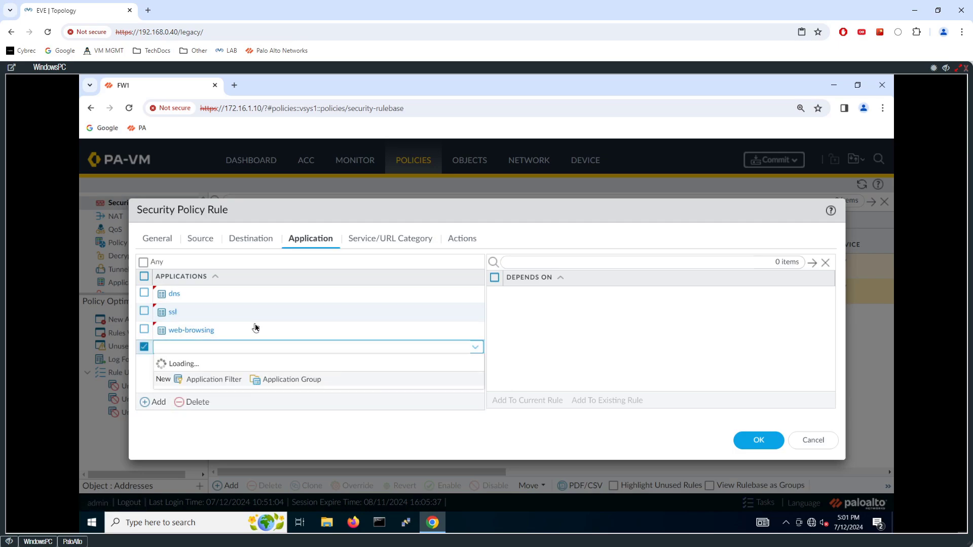
text(telnet)
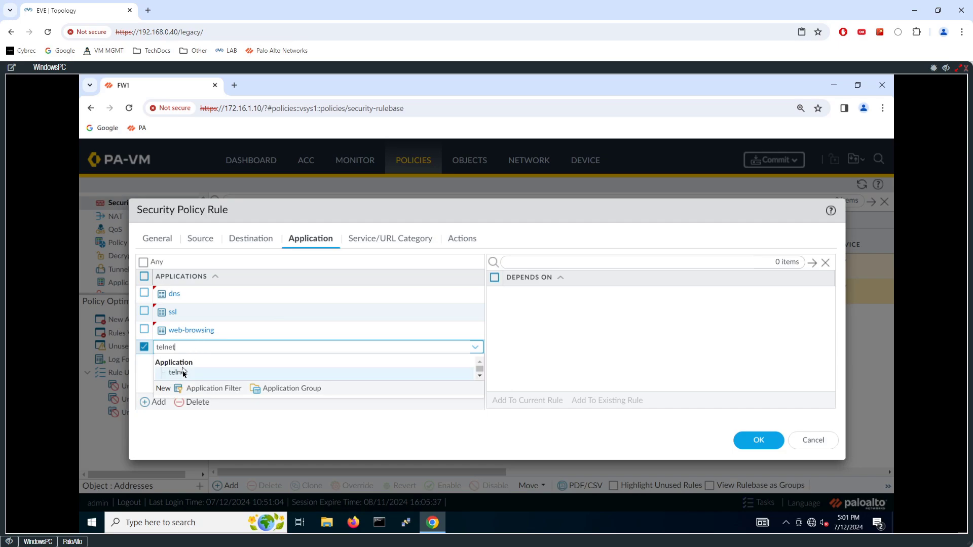
click(182, 372)
Keep the service at application-default and the action at Allow with logging at session end, and save the security rule.
click(378, 240)
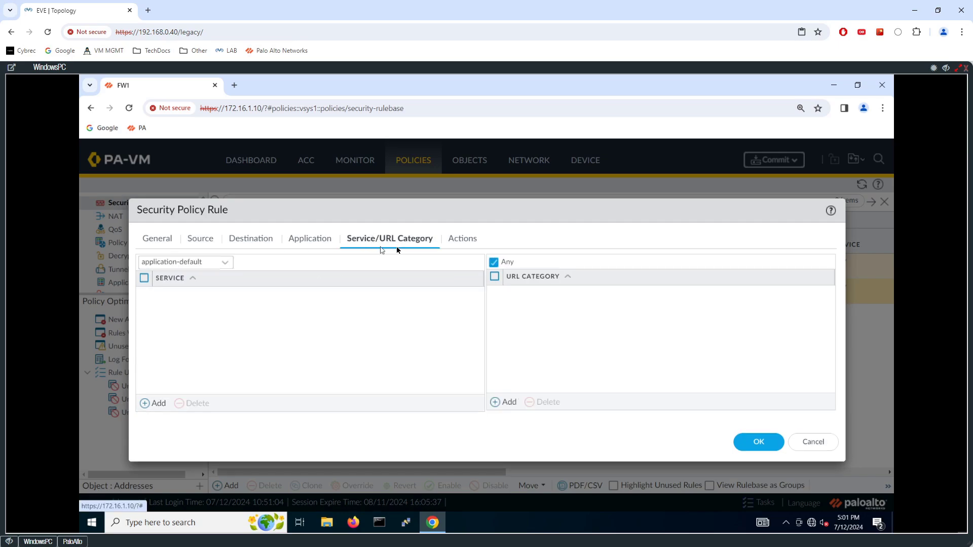
click(464, 239)
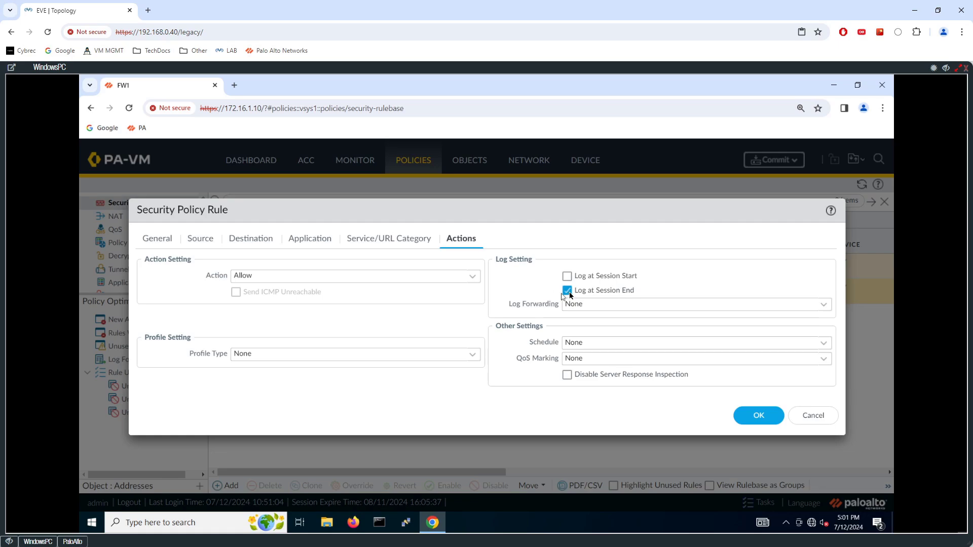
click(757, 415)
Override the predefined interzone-default rule to log at session start, keeping its action at Deny.
click(345, 371)
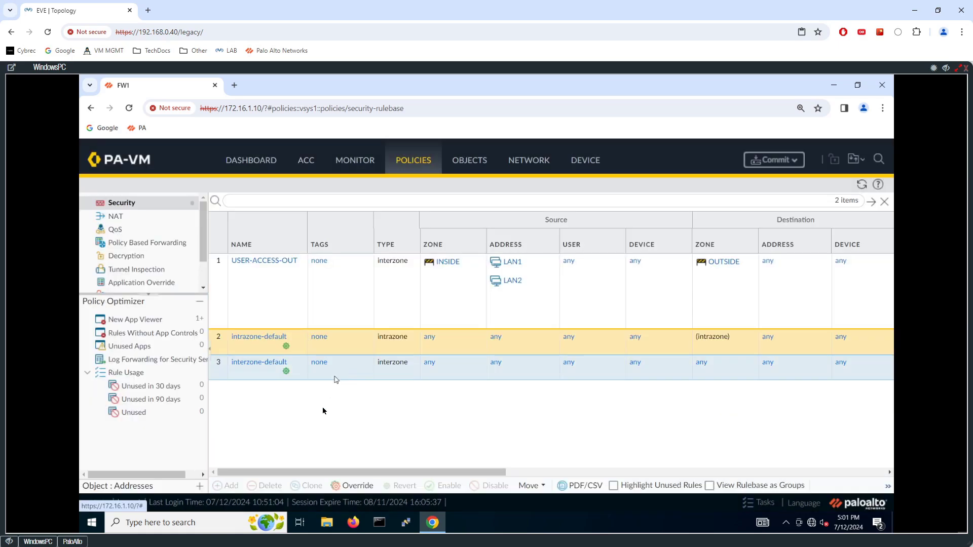
click(350, 485)
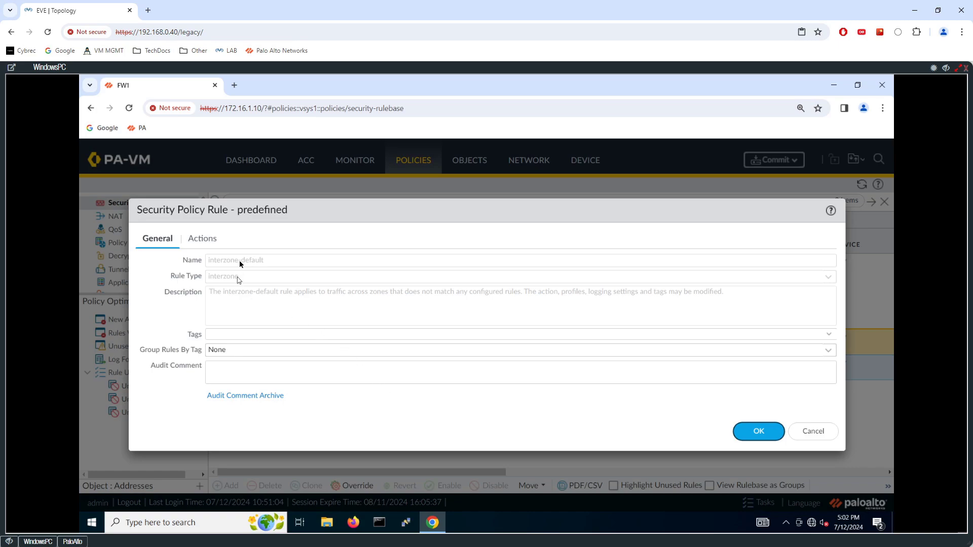
click(208, 240)
click(567, 277)
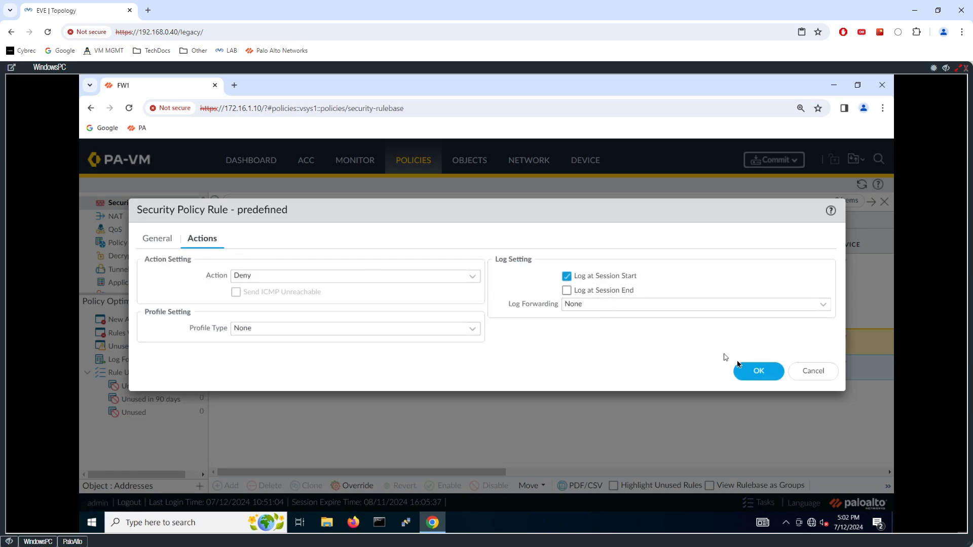
click(750, 374)
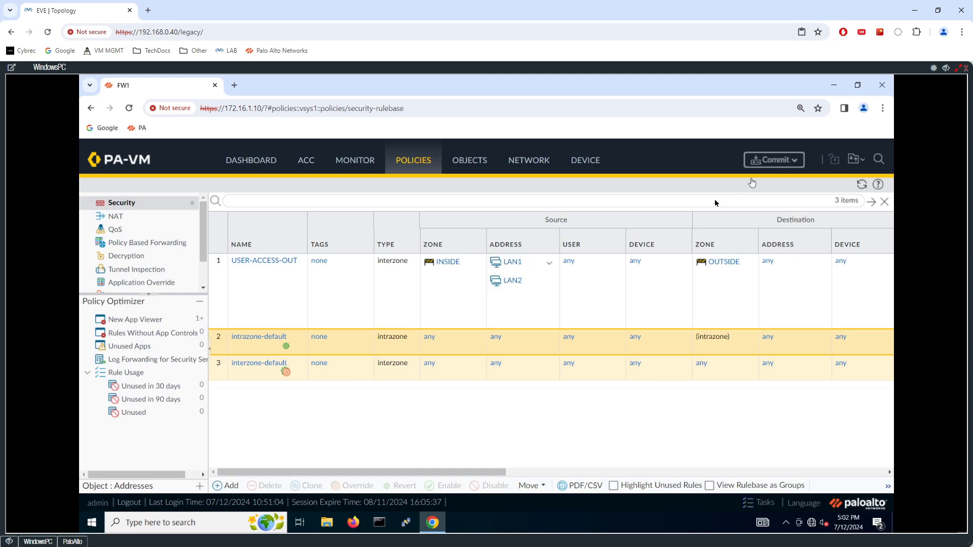
Commit all changes to the firewall and return to the lab topology.
click(766, 160)
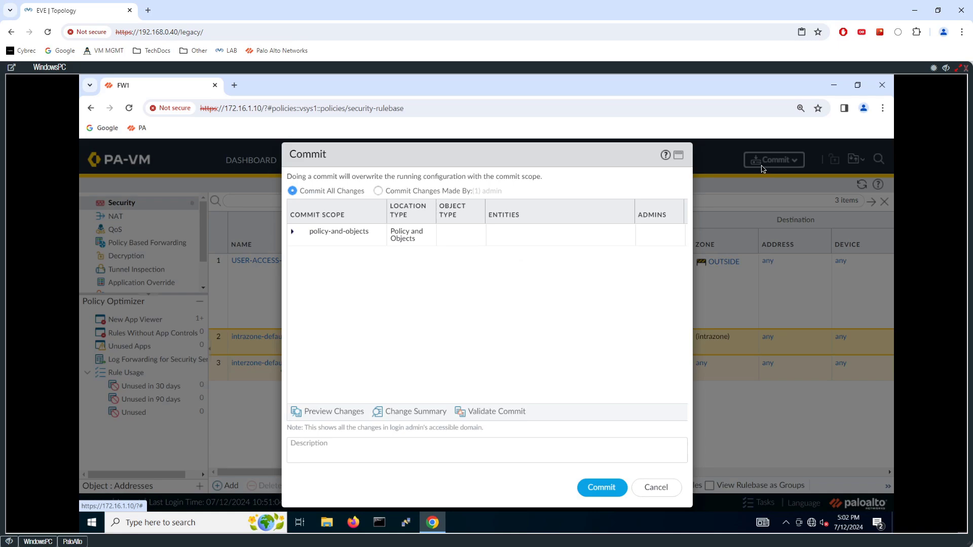
click(603, 487)
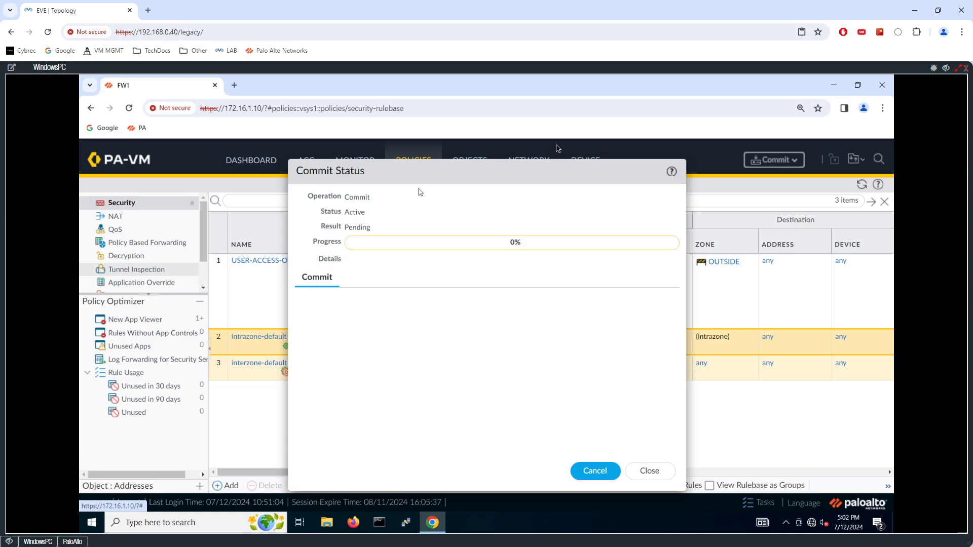
click(946, 68)
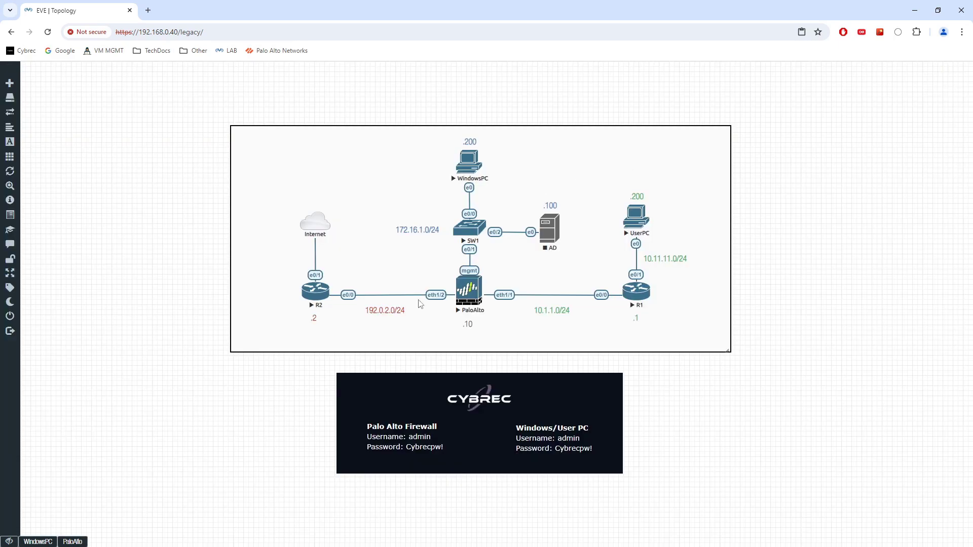
Open R1's console, enter privileged mode with ena, and resize and place the console so the lower topology stays in view.
click(636, 293)
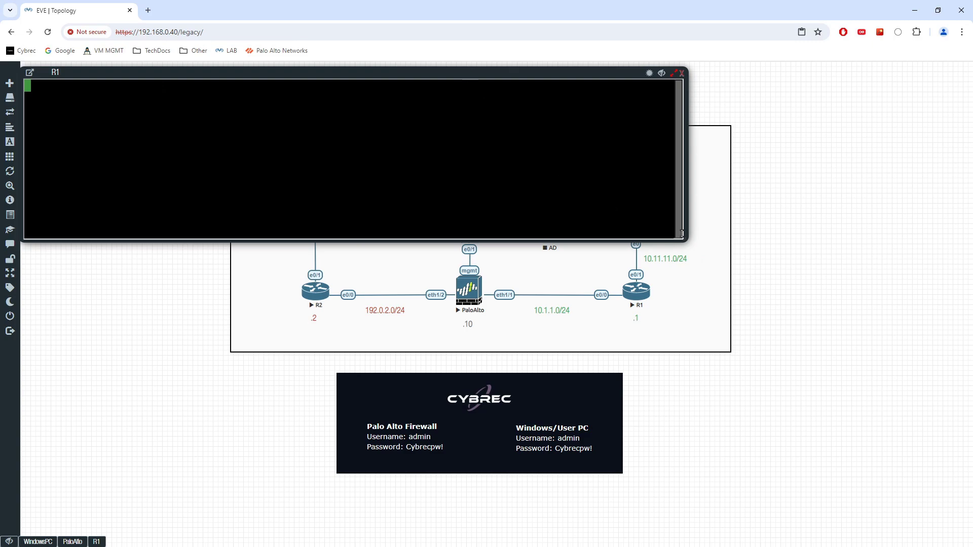
drag(475, 77, 593, 129)
key(Return)
key(Return)
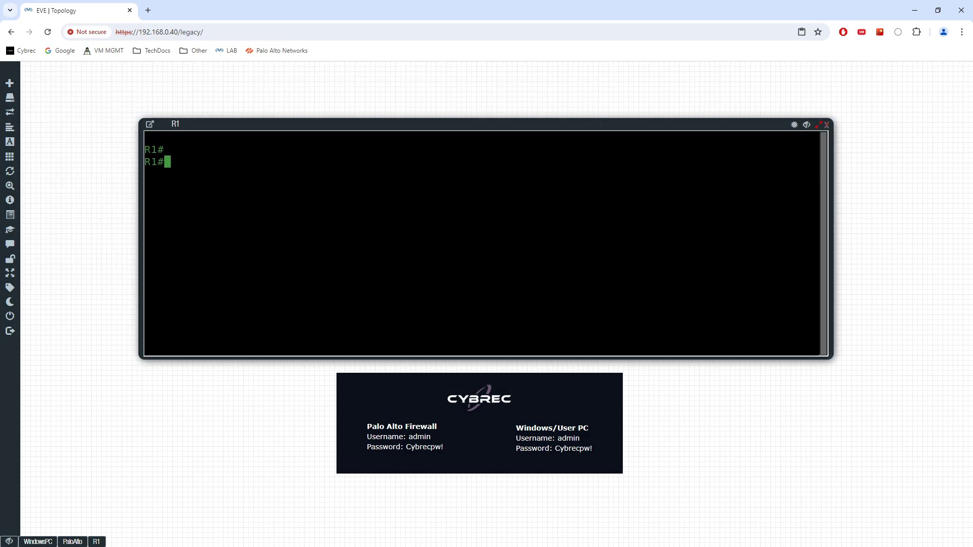
text(ena)
key(Return)
key(Return)
drag(504, 126, 524, 92)
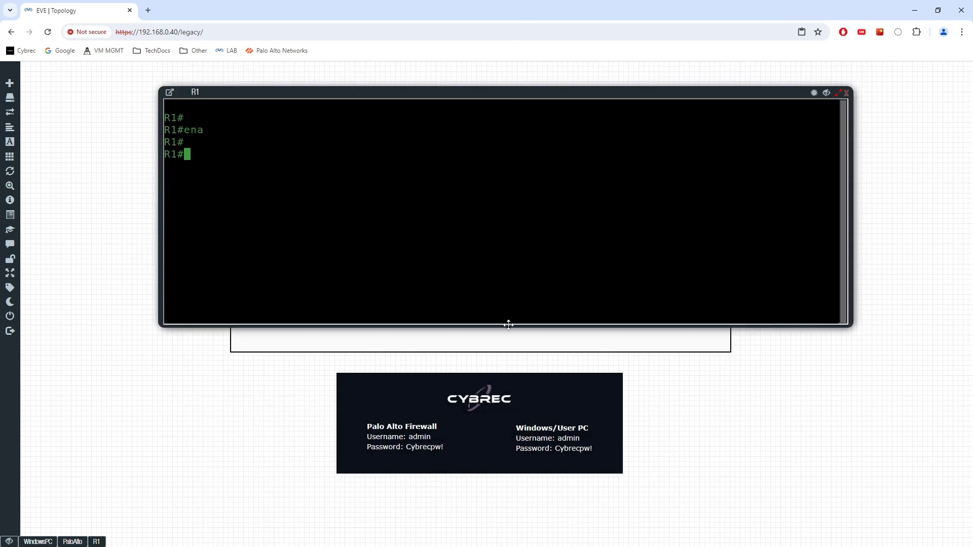
drag(506, 322, 510, 236)
drag(485, 77, 465, 74)
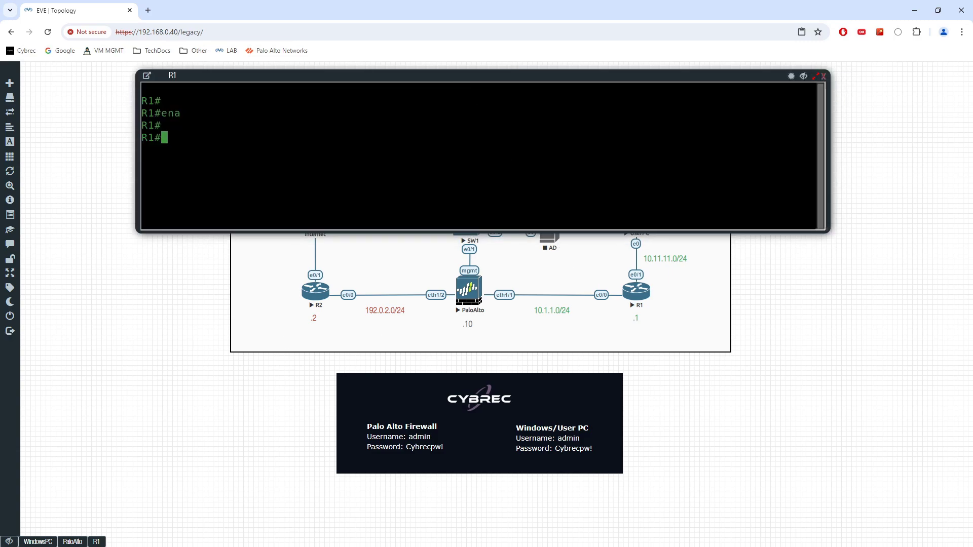
Switch to the WindowsPC desktop, dismiss the firewall's commit status, and bring the PaloAlto and R1 consoles back up.
click(38, 542)
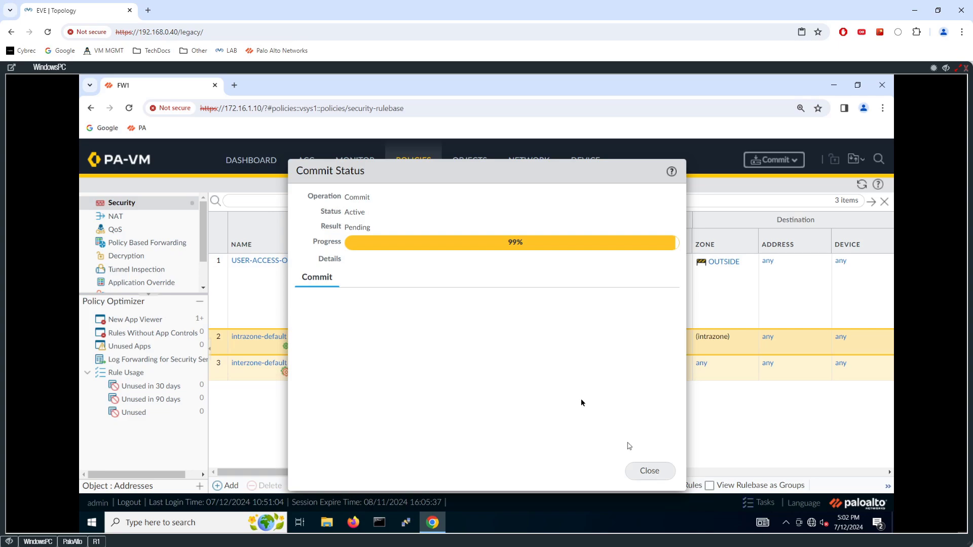
click(652, 471)
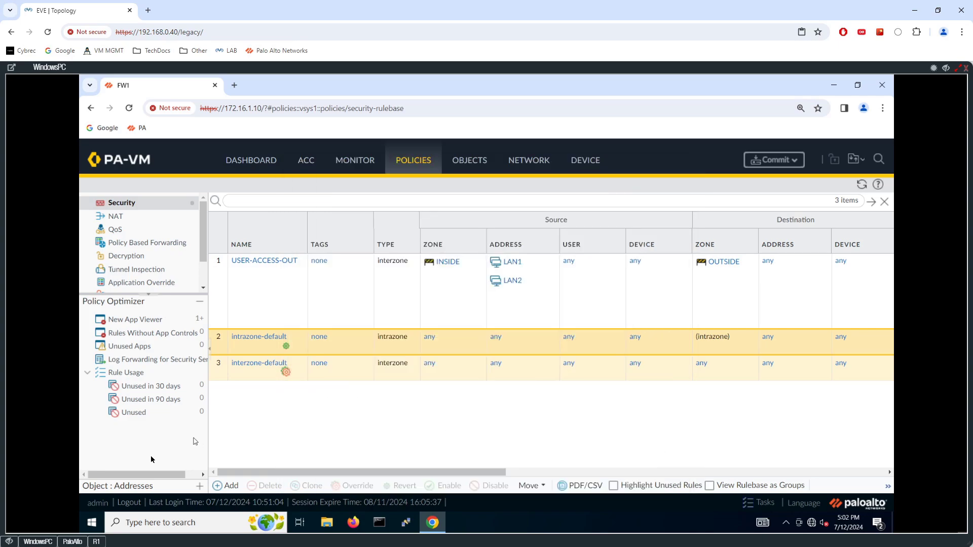
click(72, 542)
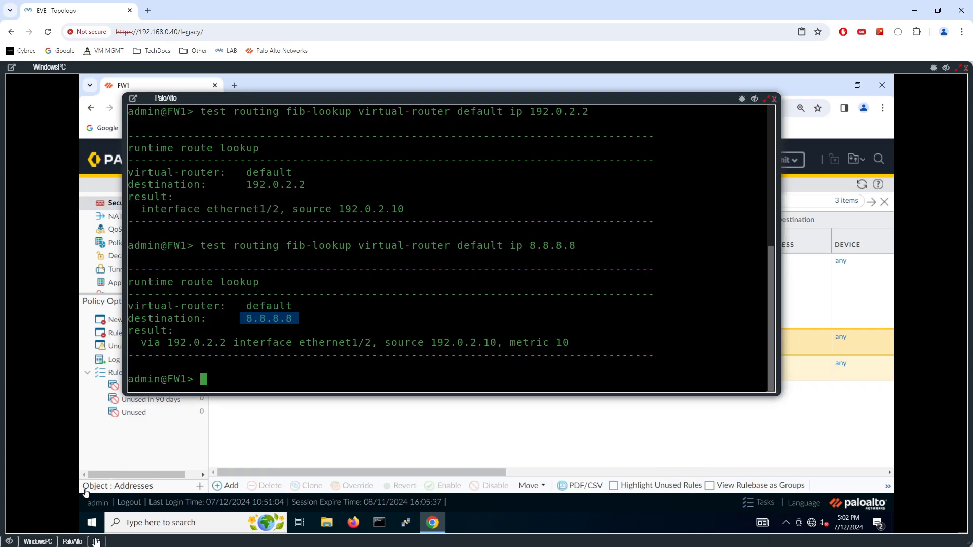
click(96, 542)
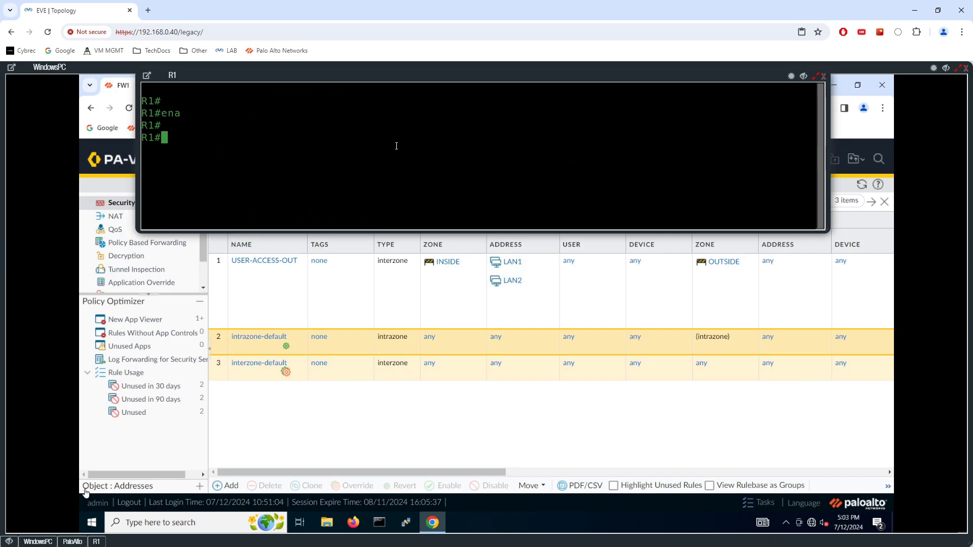
Telnet from R1 to R2 at 192.0.2.2, hiding the WindowsPC and PaloAlto windows to see the topology.
key(Return)
key(Return)
text(telnet)
click(946, 69)
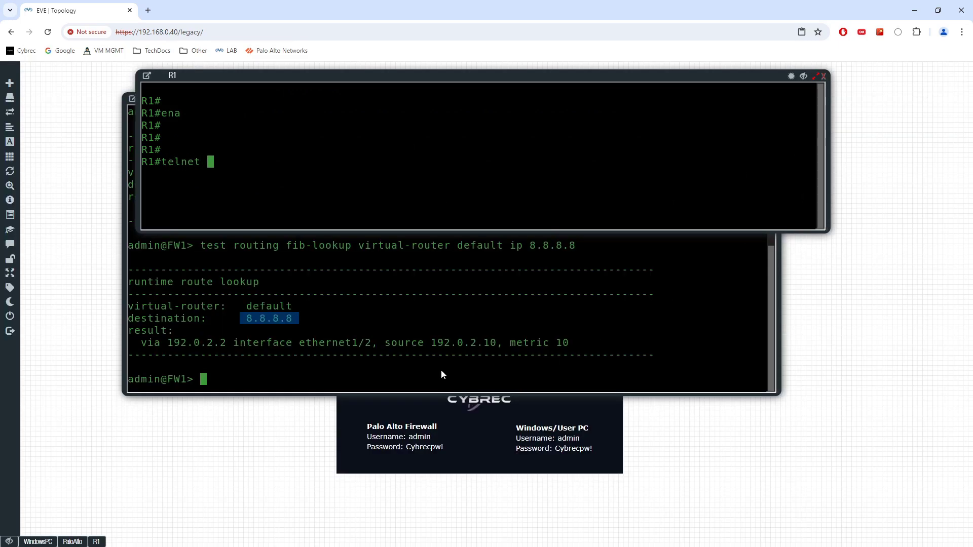
click(492, 280)
click(756, 98)
click(471, 148)
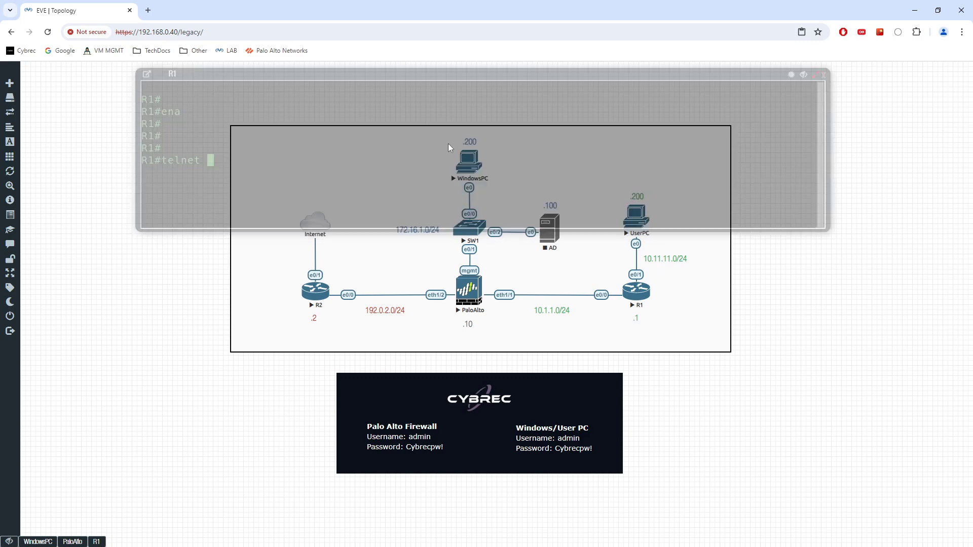
text(192.)
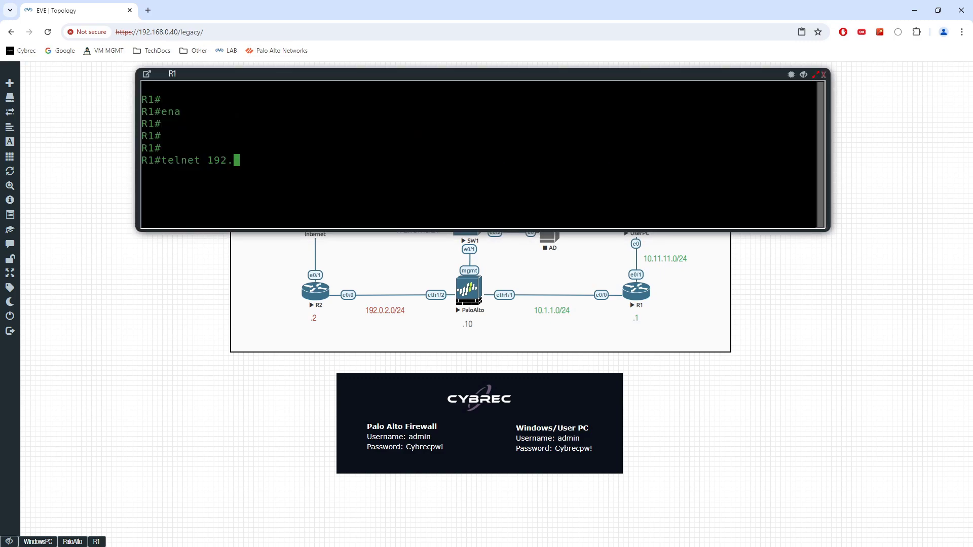
text(0.2.2)
key(Return)
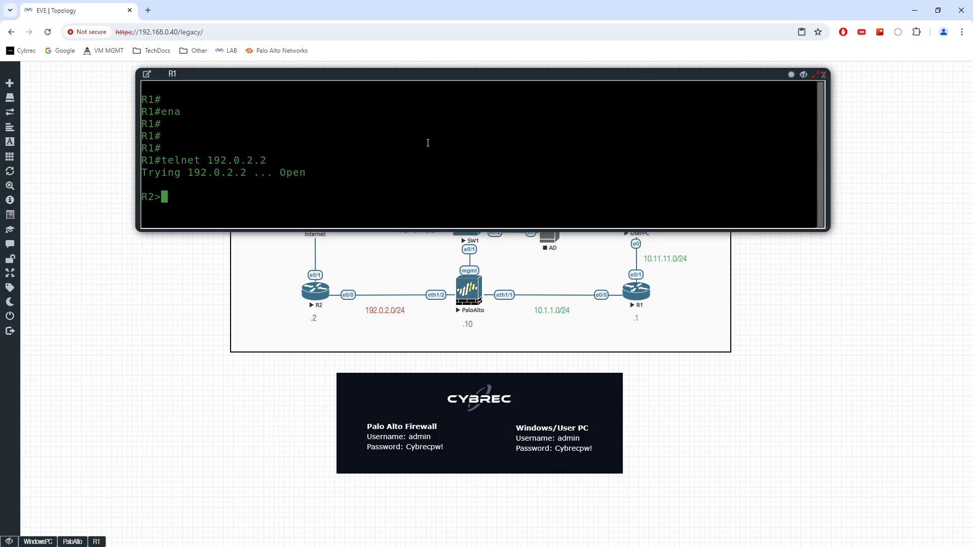
Run who in the R2 telnet session and examine the source address of the vty connection.
text(who)
key(Return)
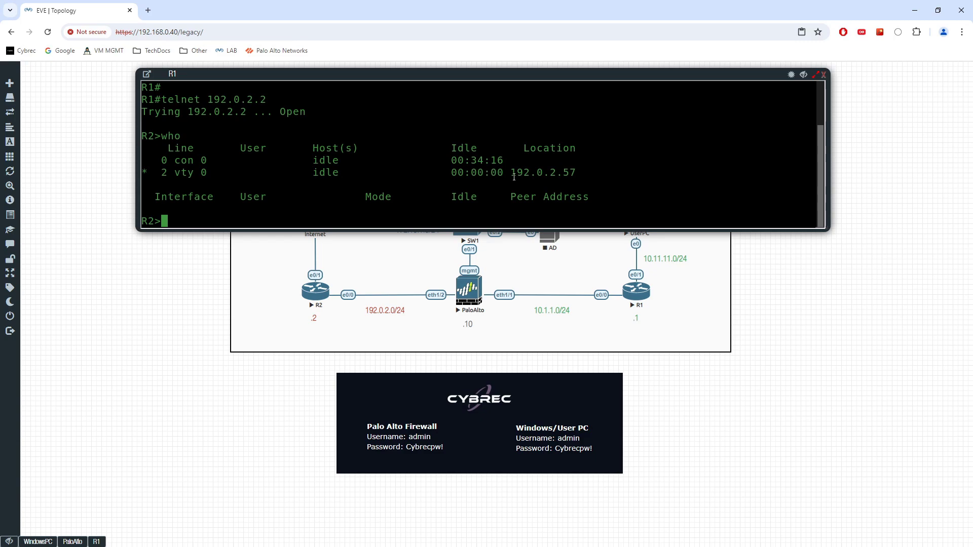
drag(510, 173, 572, 174)
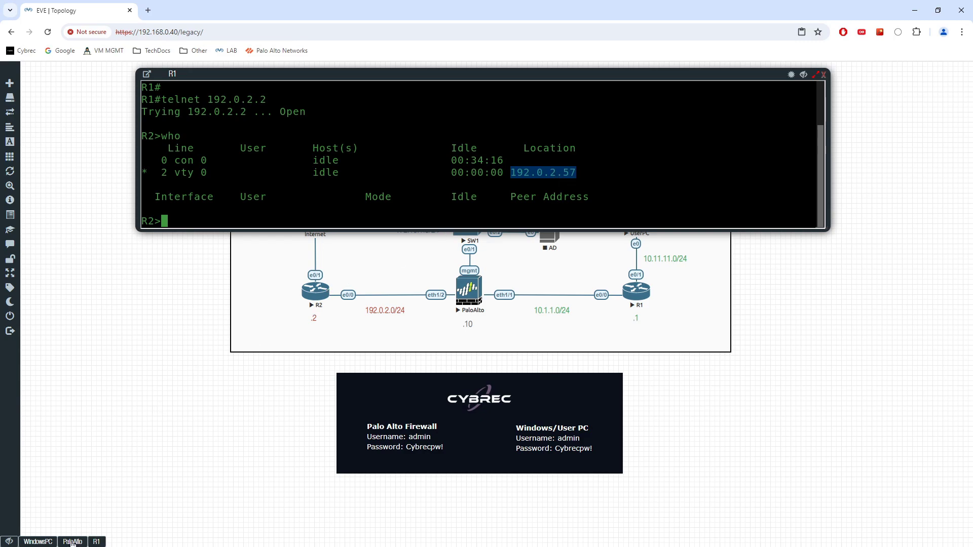
On the PaloAlto console, run show running nat-rule-ippool rule NAT-INSIDE-USERS and compare the original and translated source addresses.
click(72, 542)
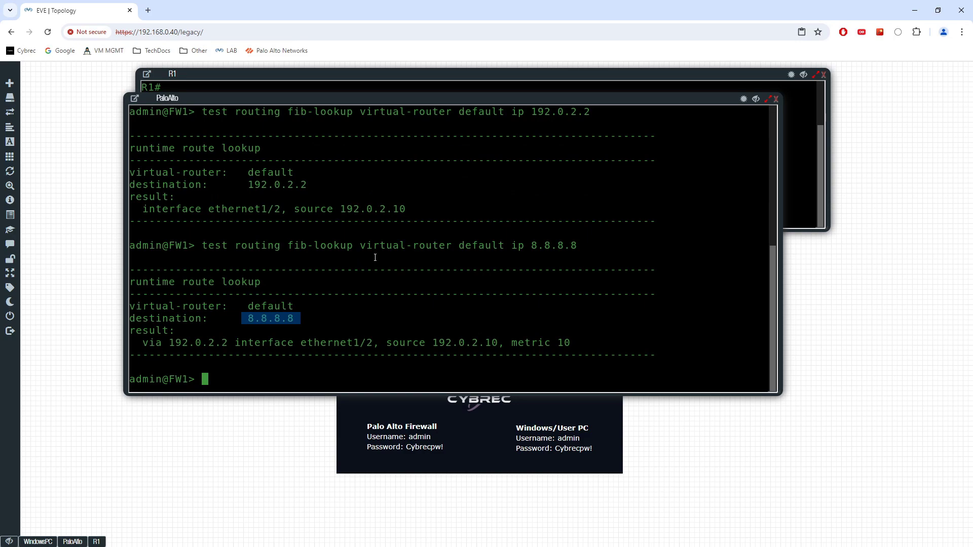
text(show running nat-)
key(question)
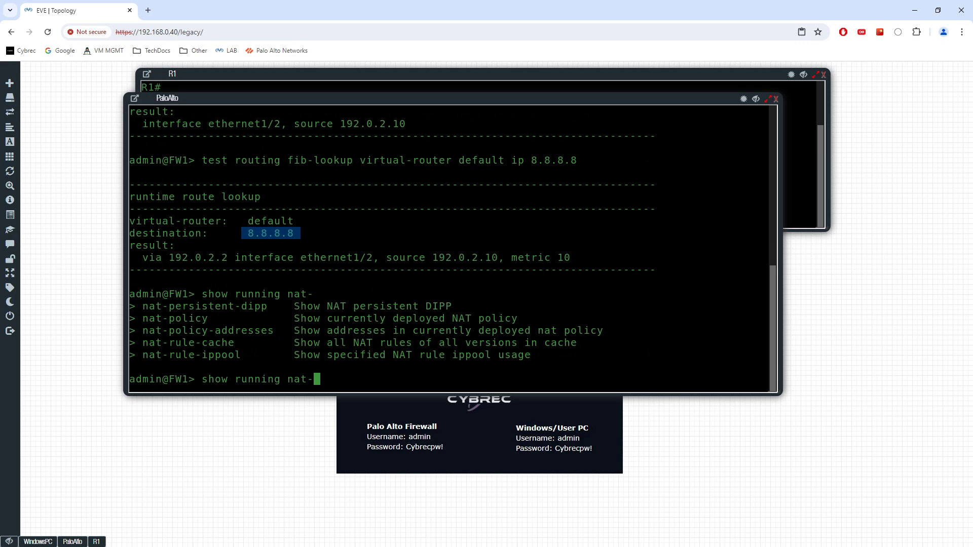
text(rule-ippool)
key(question)
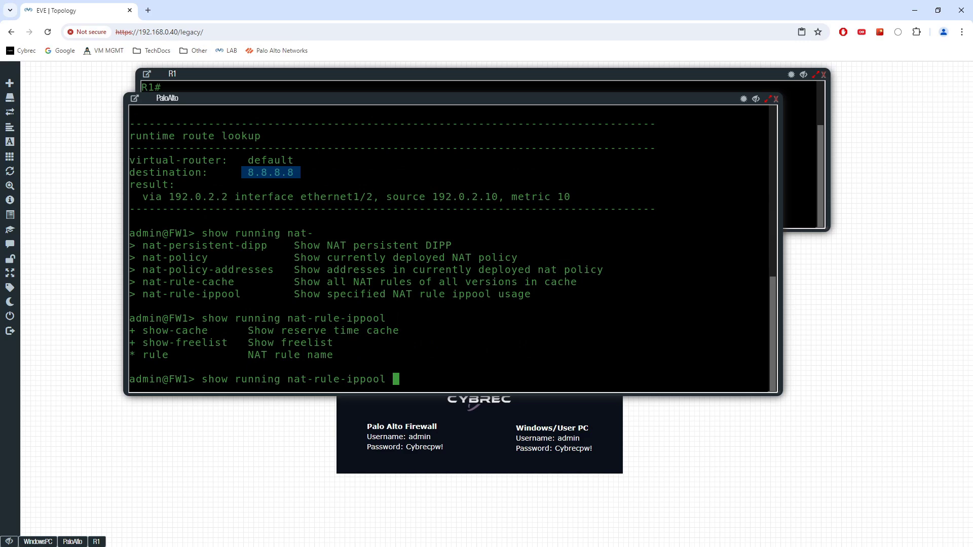
text(rule)
key(question)
text(NA)
key(Tab)
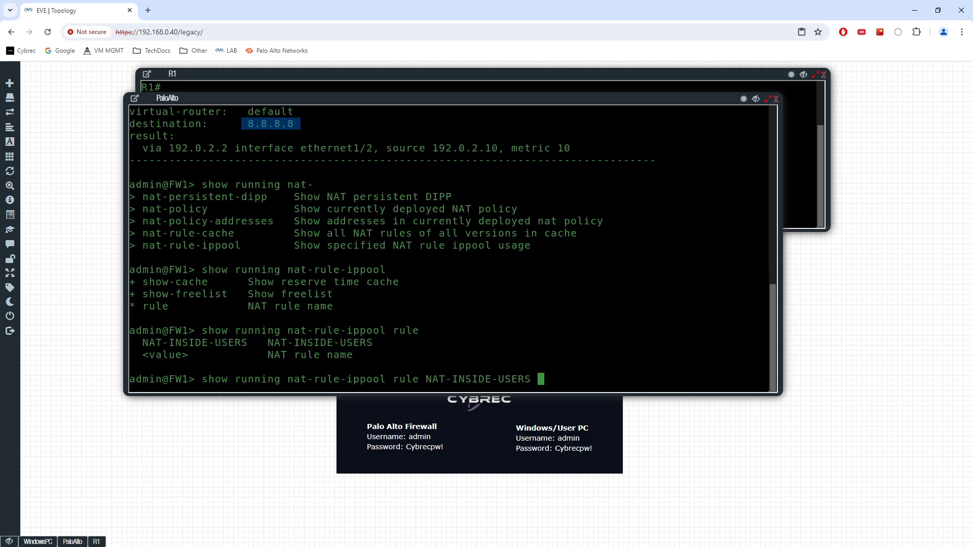
key(Return)
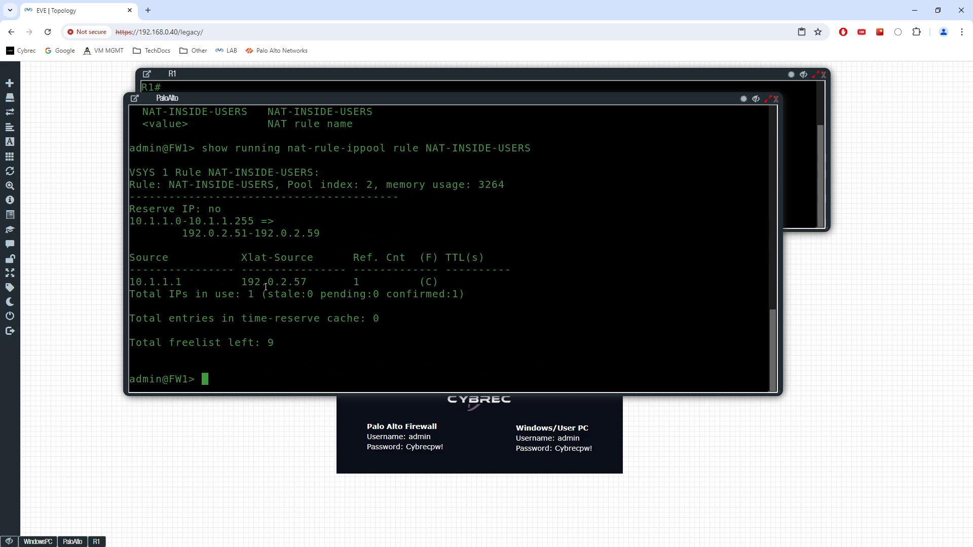
drag(244, 283, 307, 283)
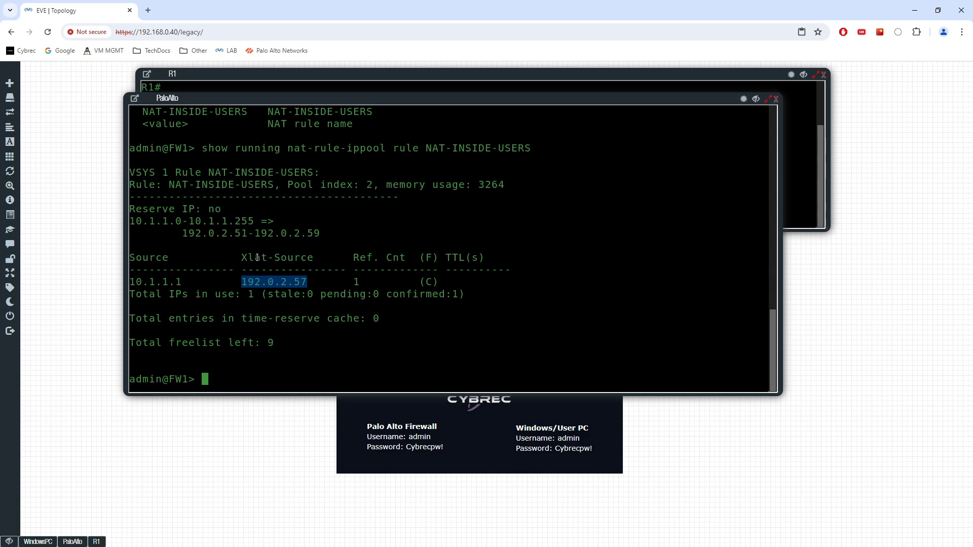
drag(181, 282, 128, 282)
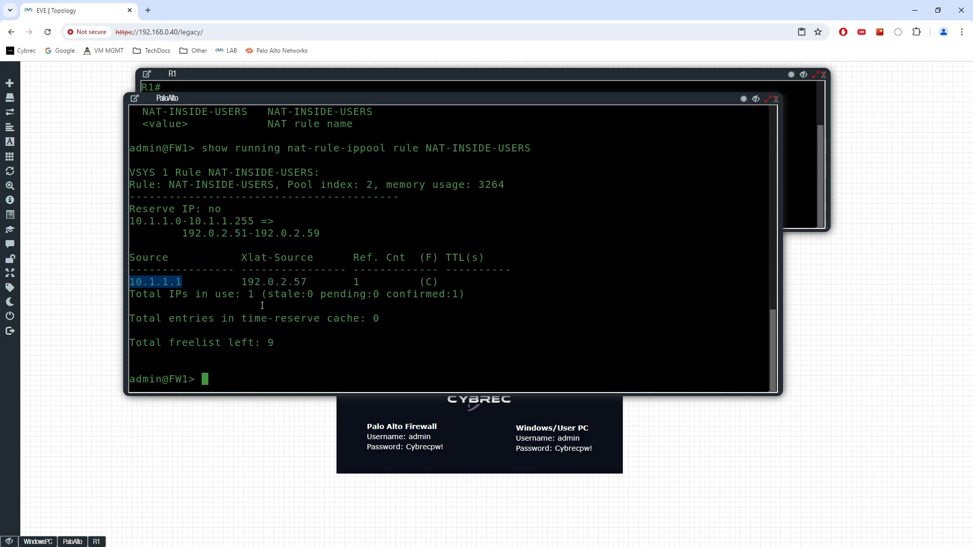
drag(240, 286, 306, 285)
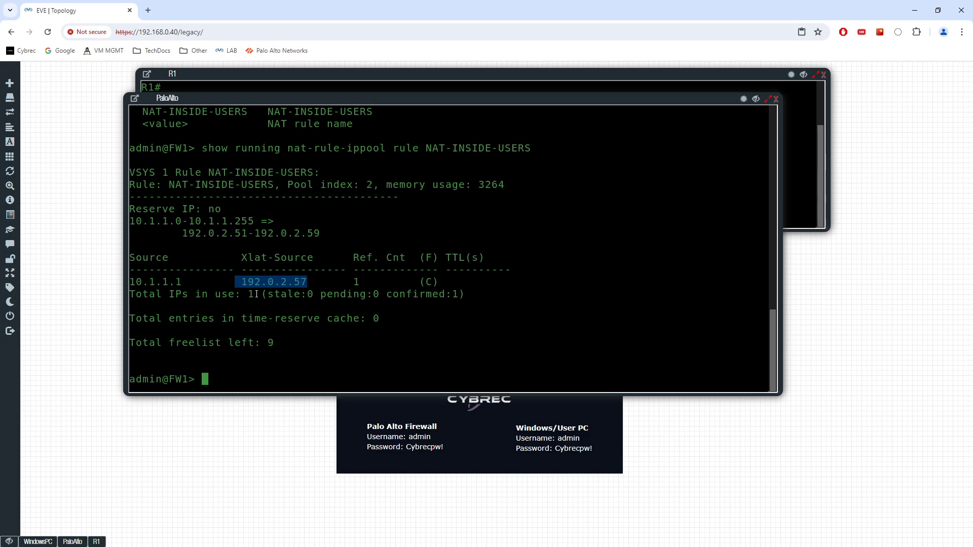
In the firewall web interface on WindowsPC, check rule usage for the NAT policy and the security policy.
click(38, 542)
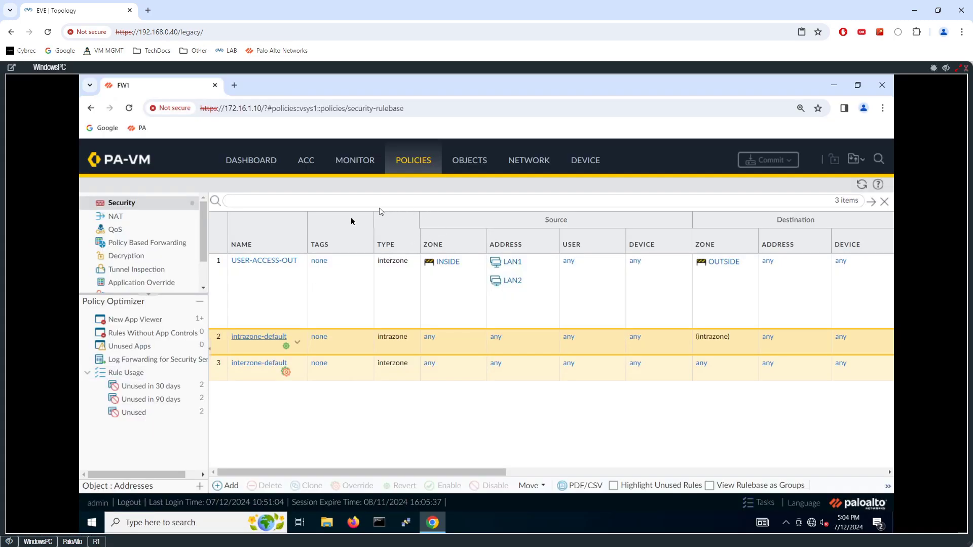
click(116, 216)
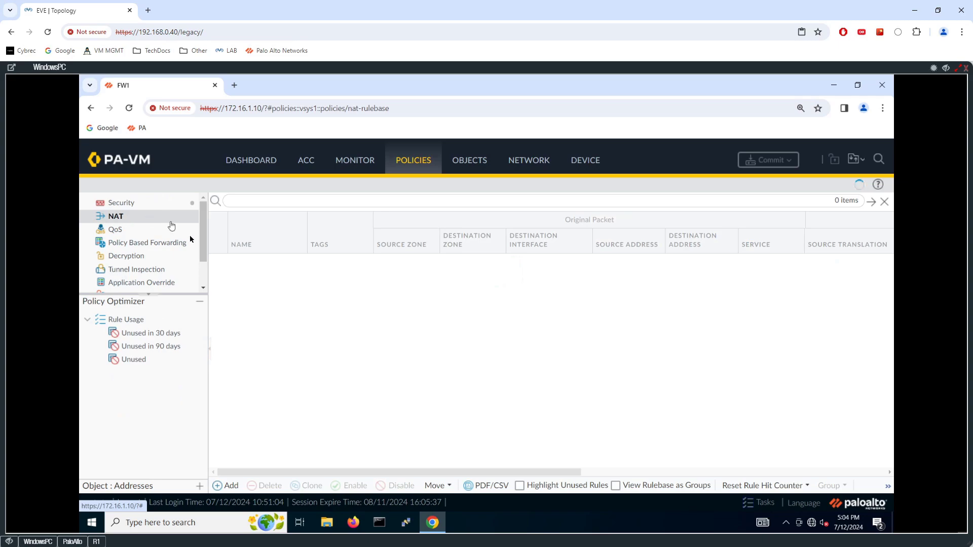
drag(443, 473, 692, 426)
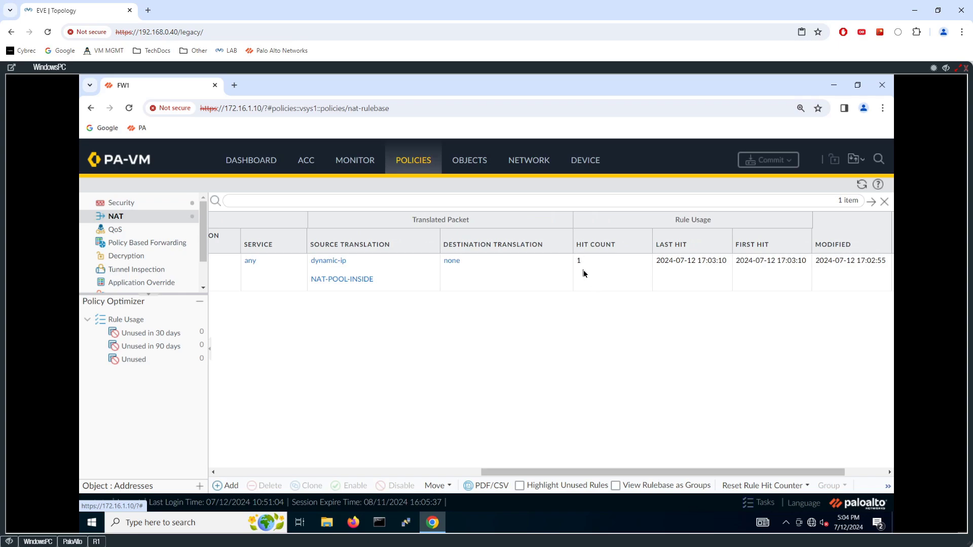
click(127, 202)
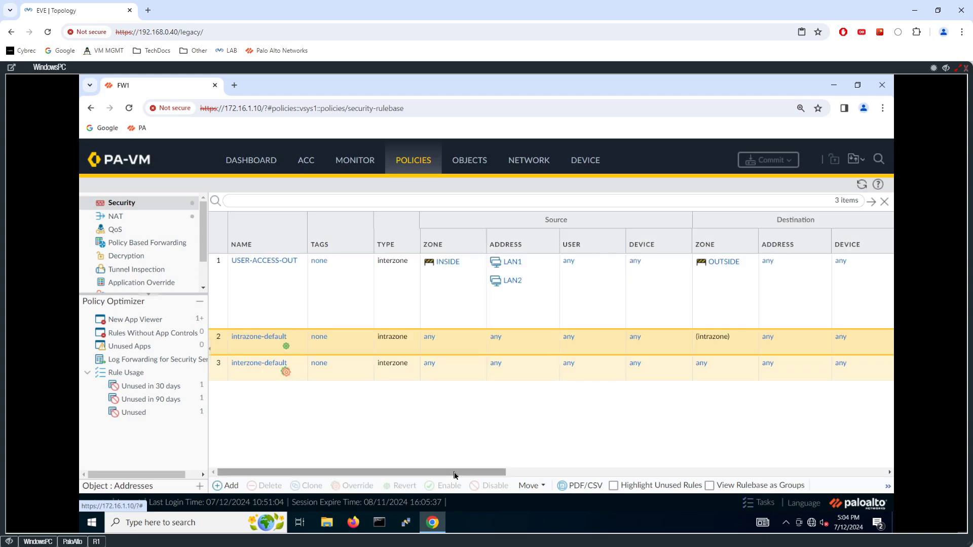
drag(451, 472, 768, 468)
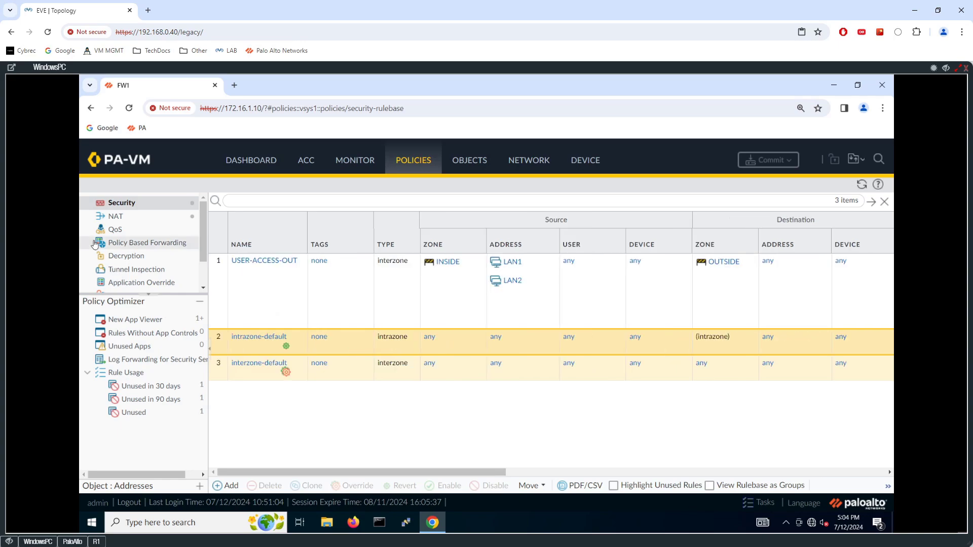
On the PaloAlto console, run show session all | match 10.1.1.1 and examine the translated address of the telnet session.
click(72, 542)
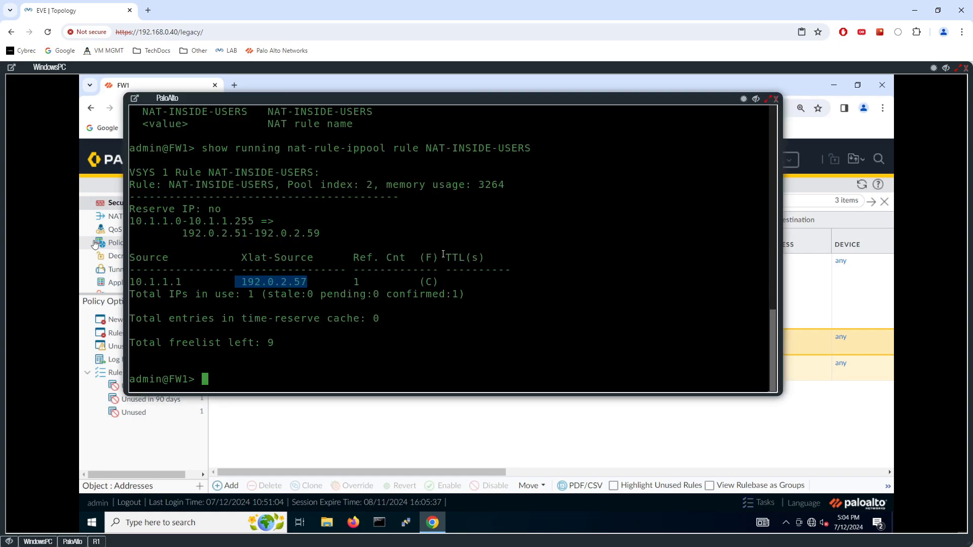
drag(479, 98, 544, 99)
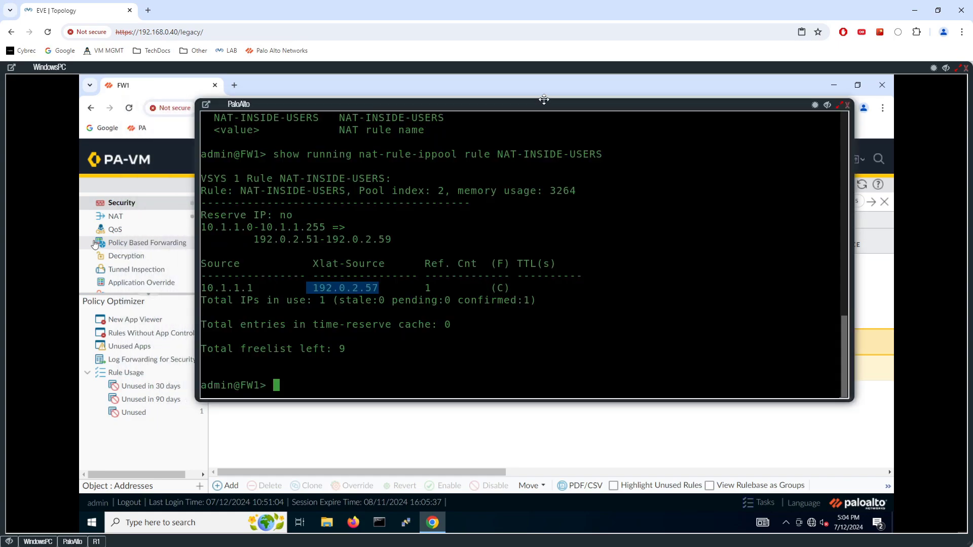
text(show session all | match 10.1.1.1)
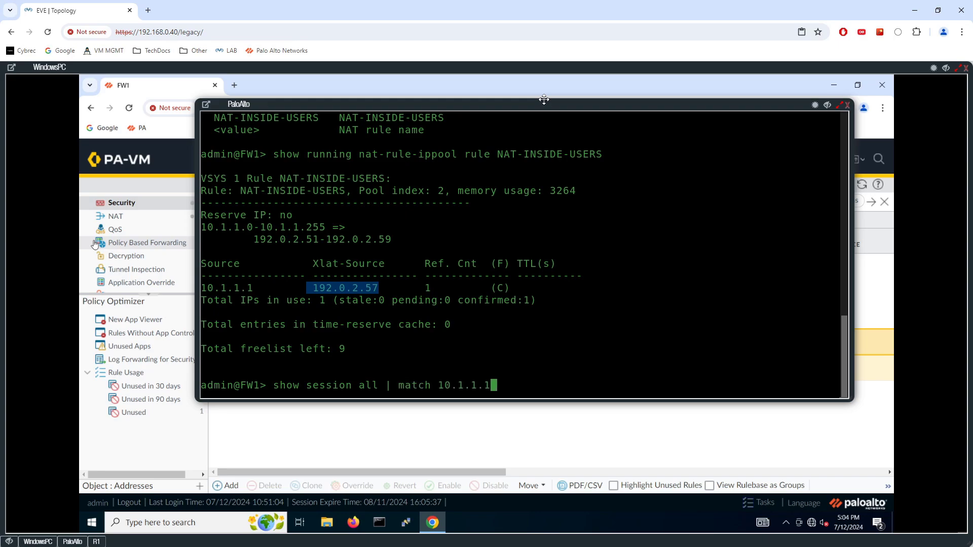
key(Return)
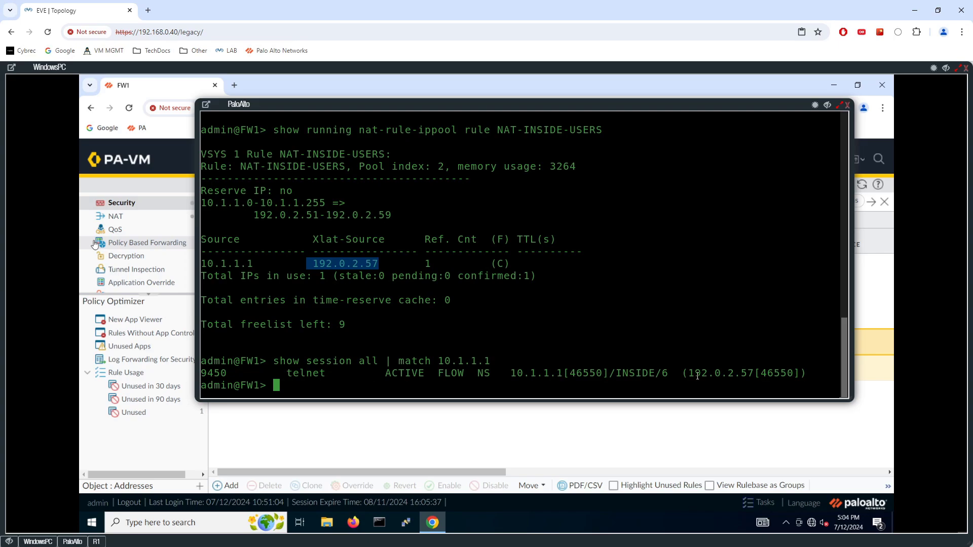
drag(688, 373, 754, 371)
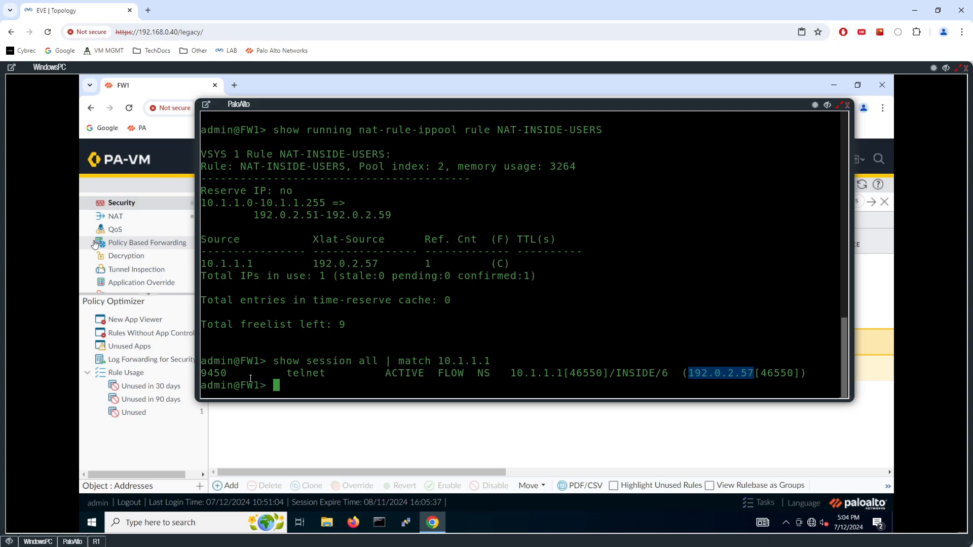
Display the telnet session's details with show session id 9450.
drag(225, 374, 204, 372)
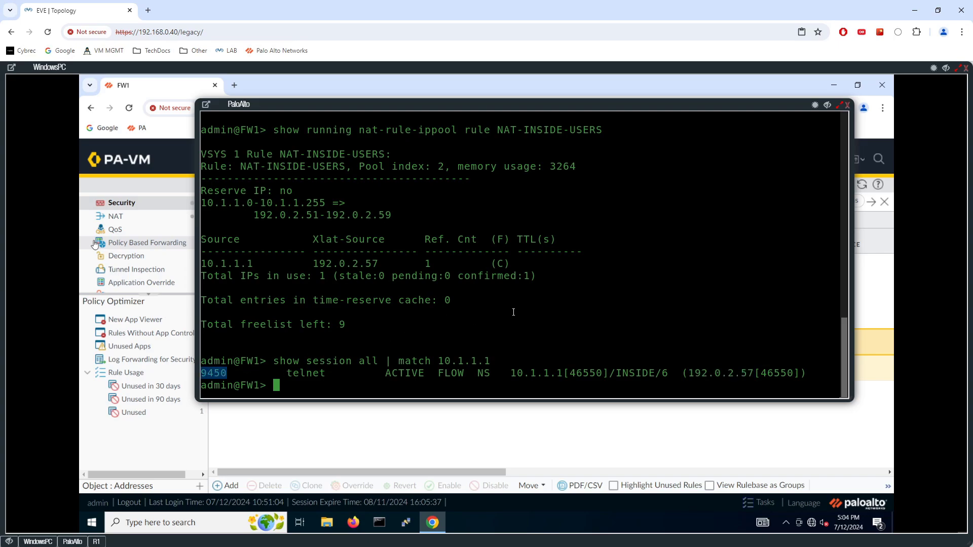
text(show session)
text(id 9450)
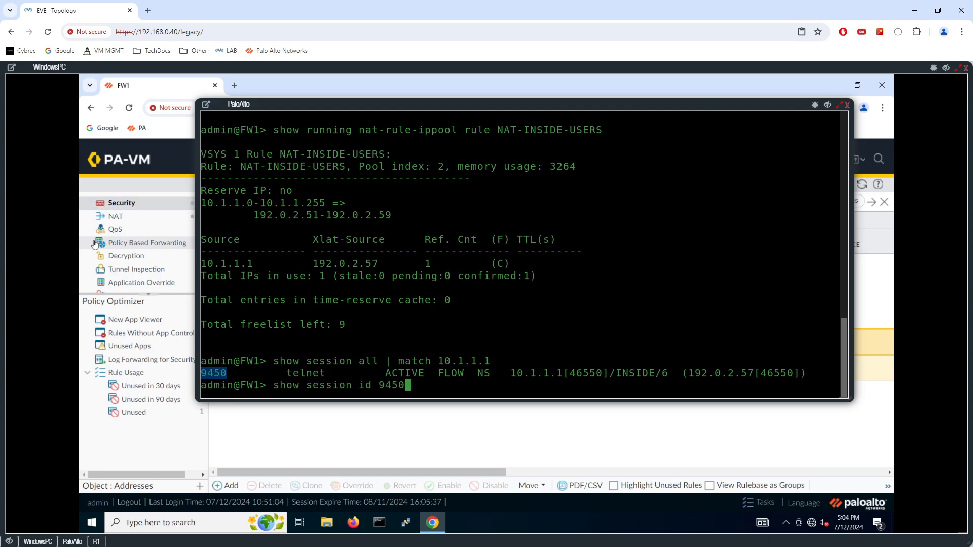
key(Return)
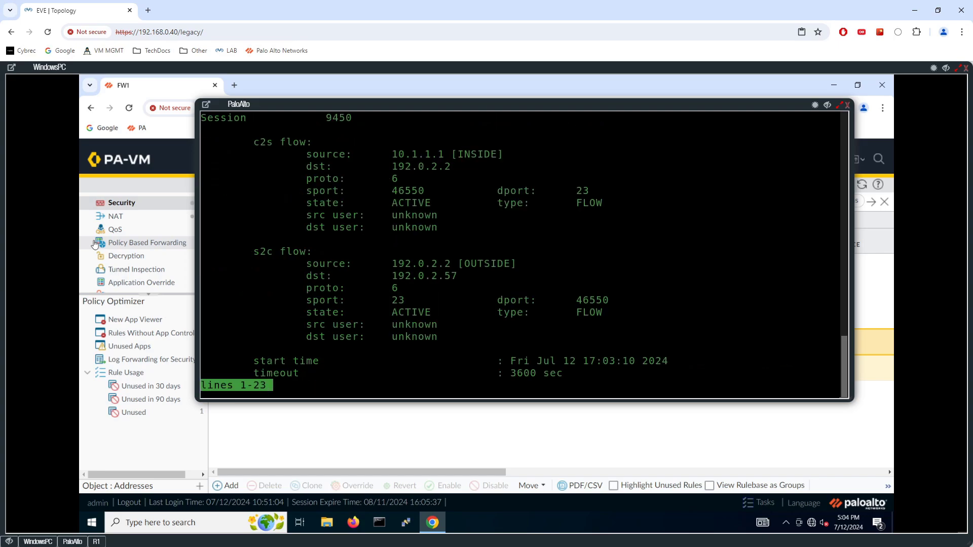
Examine the source and destination addresses in the client-to-server flow of session 9450.
scroll(387, 194, up, 1)
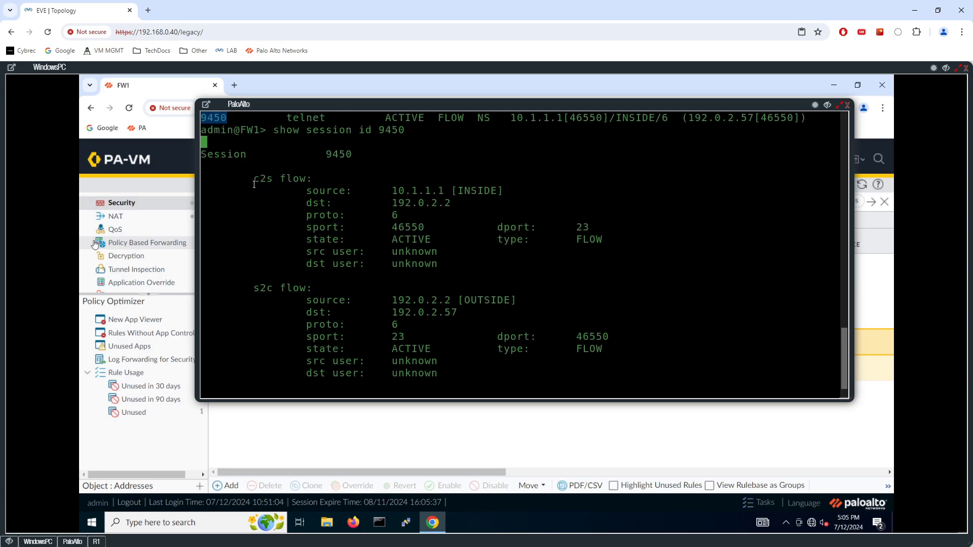
drag(254, 184, 312, 181)
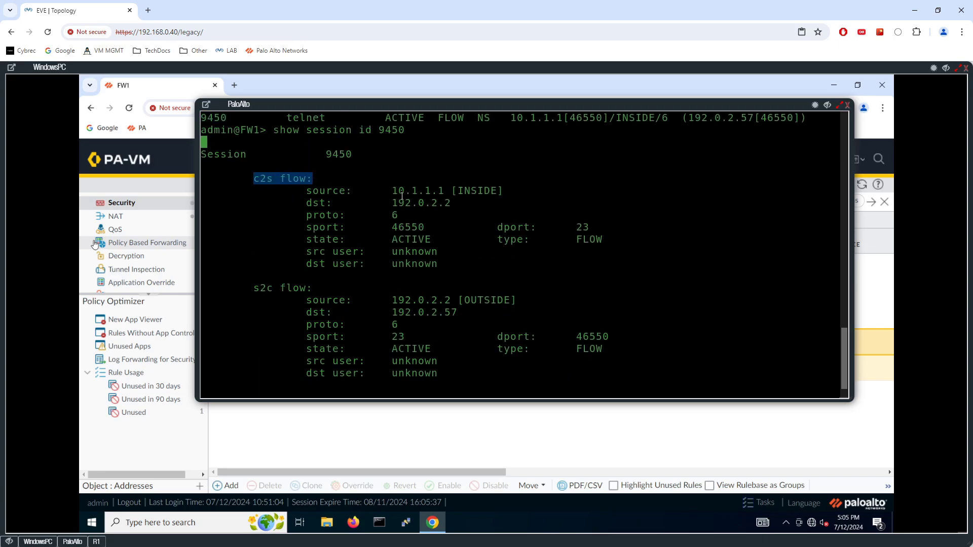
drag(393, 191, 441, 193)
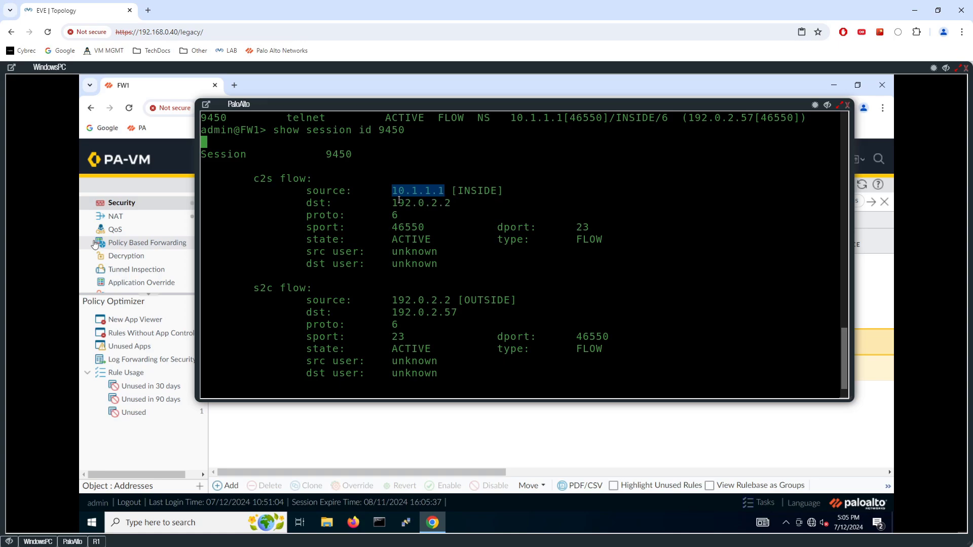
drag(393, 201, 453, 207)
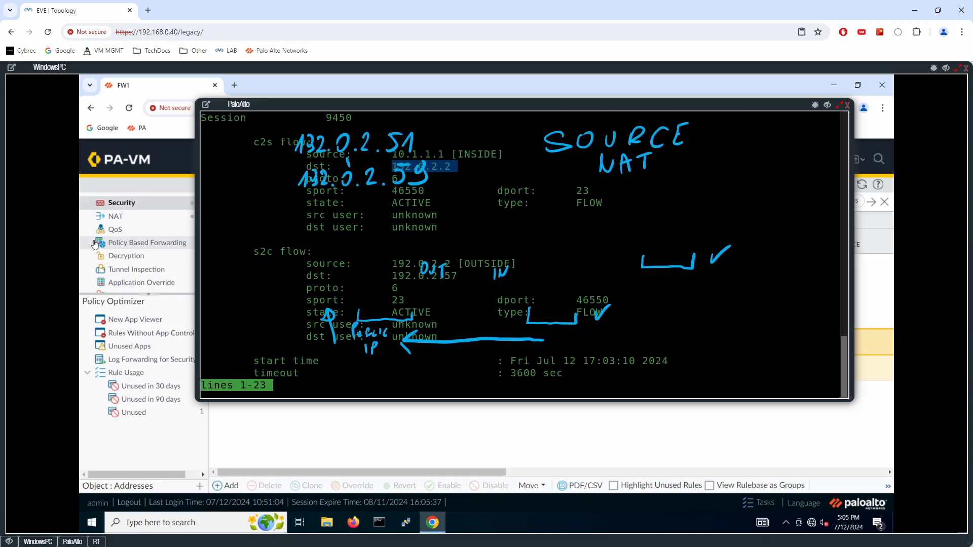
key(Escape)
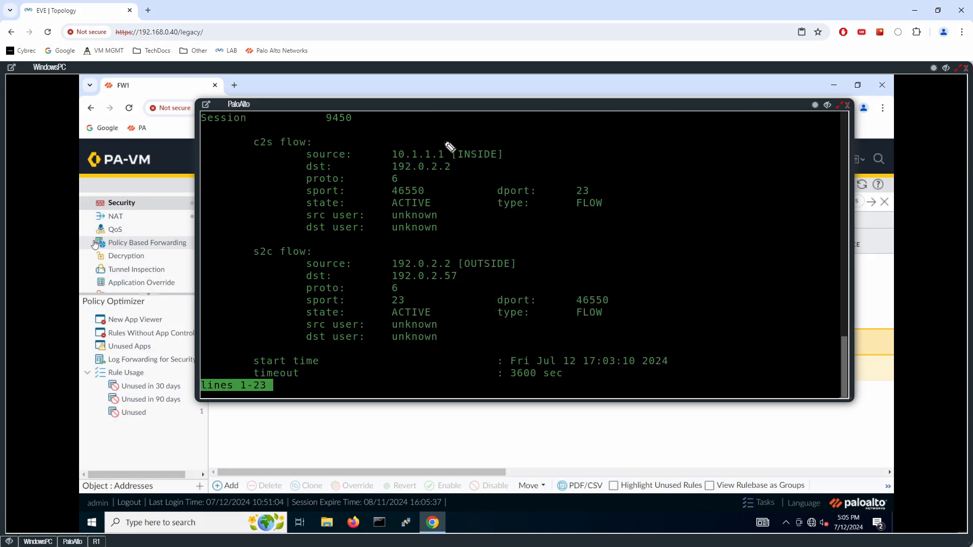
mouse_move(451, 133)
mouse_down()
mouse_move(440, 145)
mouse_move(486, 133)
mouse_up()
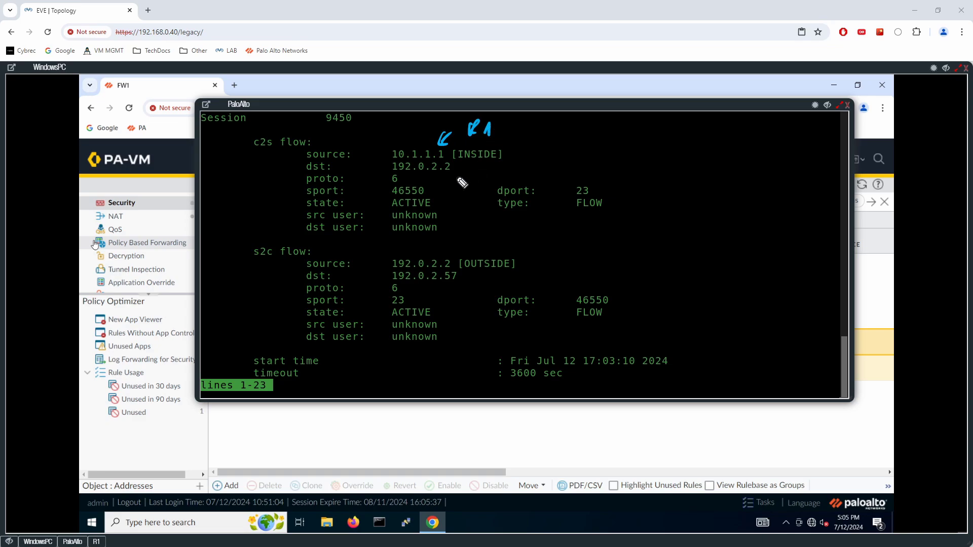
mouse_move(455, 172)
mouse_down()
mouse_move(452, 189)
mouse_move(476, 193)
mouse_up()
drag(479, 174, 496, 191)
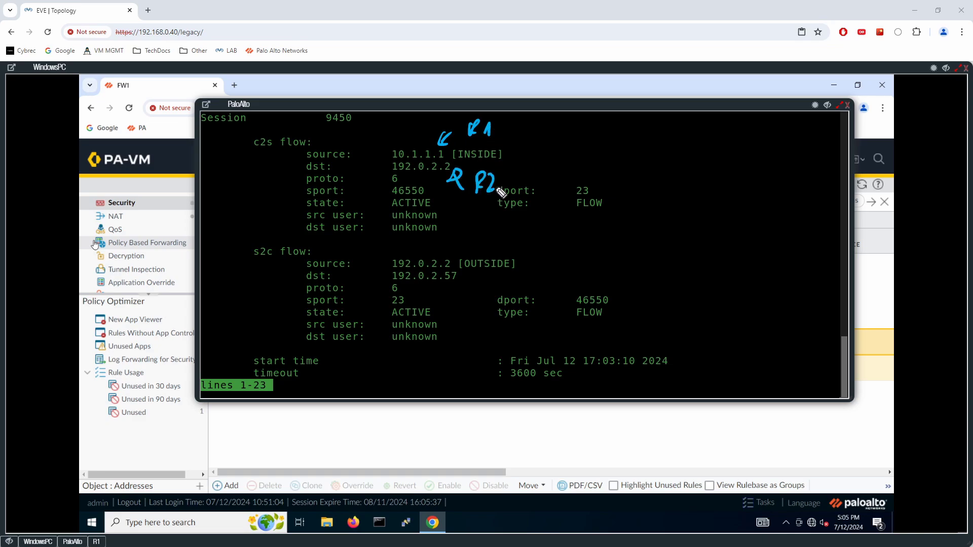
Compare the server-to-client flow's source and destination addresses with those of the original R1 to R2 direction.
drag(633, 128, 631, 147)
mouse_move(633, 130)
mouse_down()
mouse_move(656, 146)
mouse_move(707, 135)
mouse_up()
mouse_move(700, 129)
mouse_down()
mouse_move(701, 144)
mouse_move(726, 148)
mouse_up()
drag(728, 132, 766, 155)
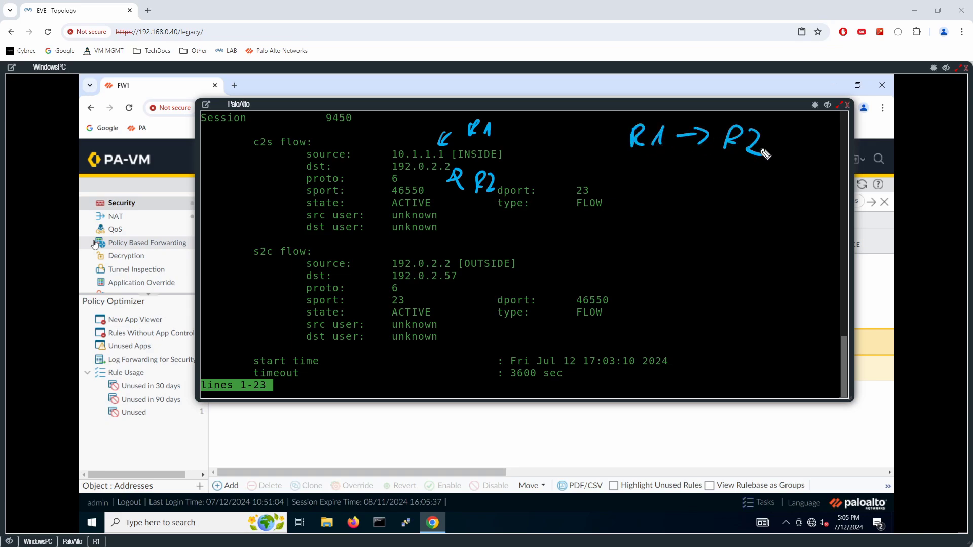
mouse_move(246, 247)
mouse_down()
mouse_move(245, 262)
mouse_move(277, 256)
mouse_up()
mouse_move(467, 235)
mouse_down()
mouse_move(465, 250)
mouse_move(567, 246)
mouse_up()
drag(578, 234, 593, 249)
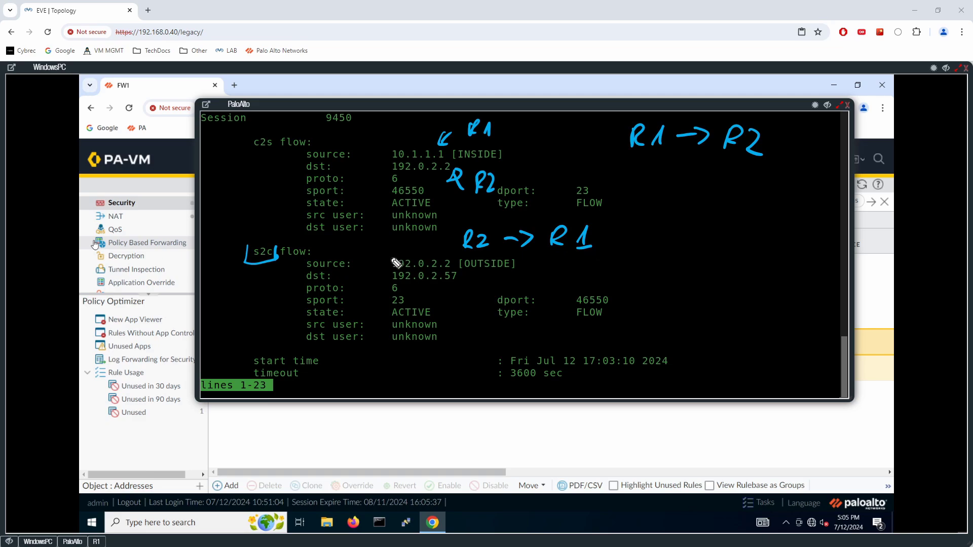
mouse_move(388, 255)
mouse_down()
mouse_move(393, 269)
mouse_move(456, 267)
mouse_move(463, 276)
mouse_move(459, 288)
mouse_move(391, 289)
mouse_move(396, 262)
mouse_up()
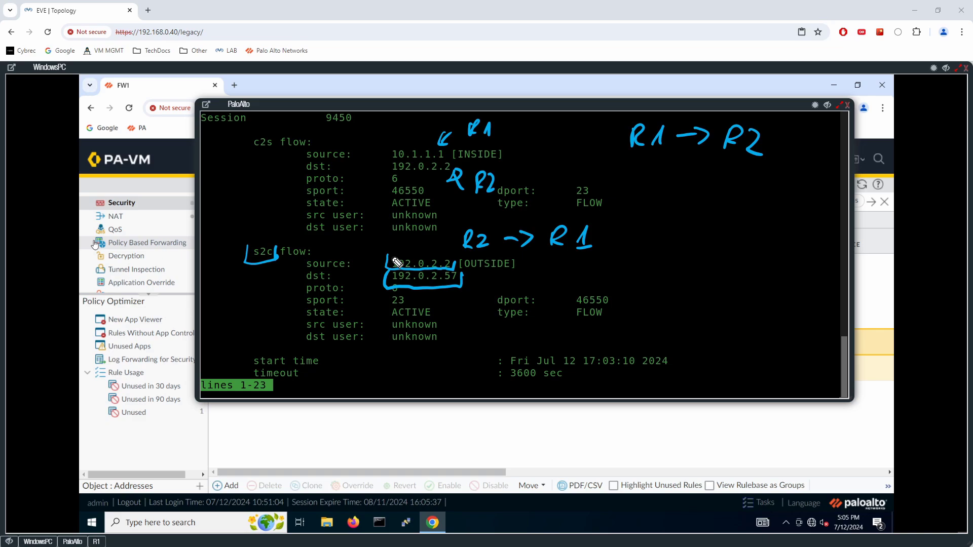
drag(545, 266, 611, 242)
key(ctrl+shift+7)
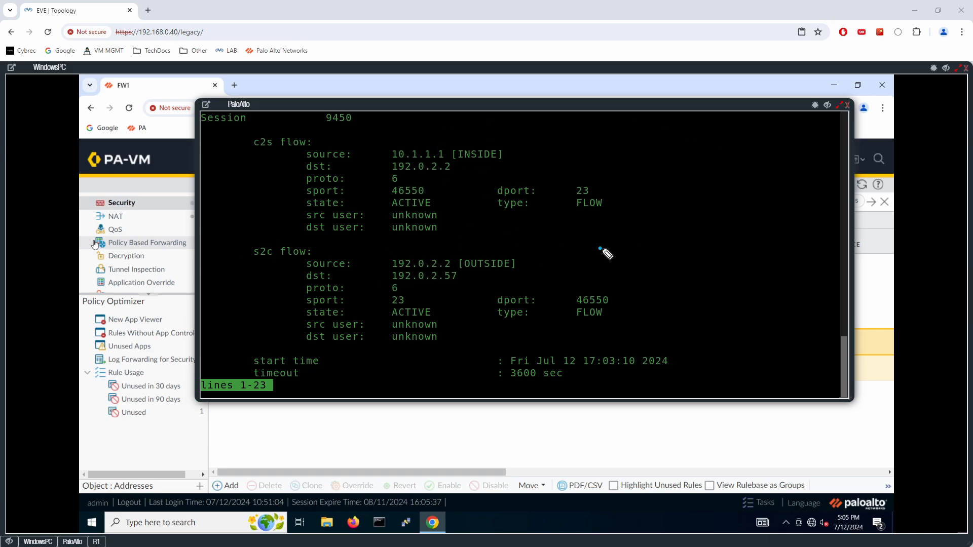
key(ctrl+shift+2)
shift+click(602, 249)
Page through the rest of the session details and check the matched security rule and NAT rule.
key(space)
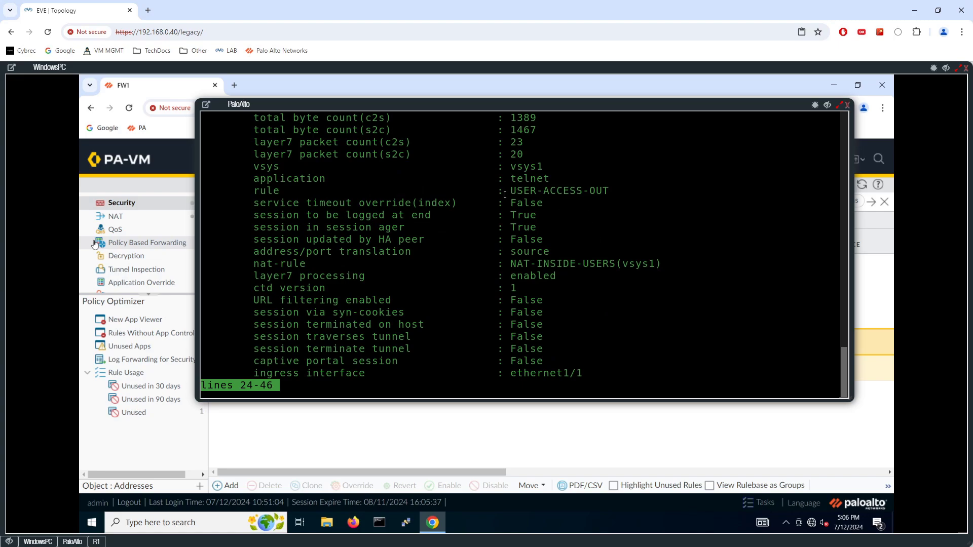
drag(260, 195, 618, 188)
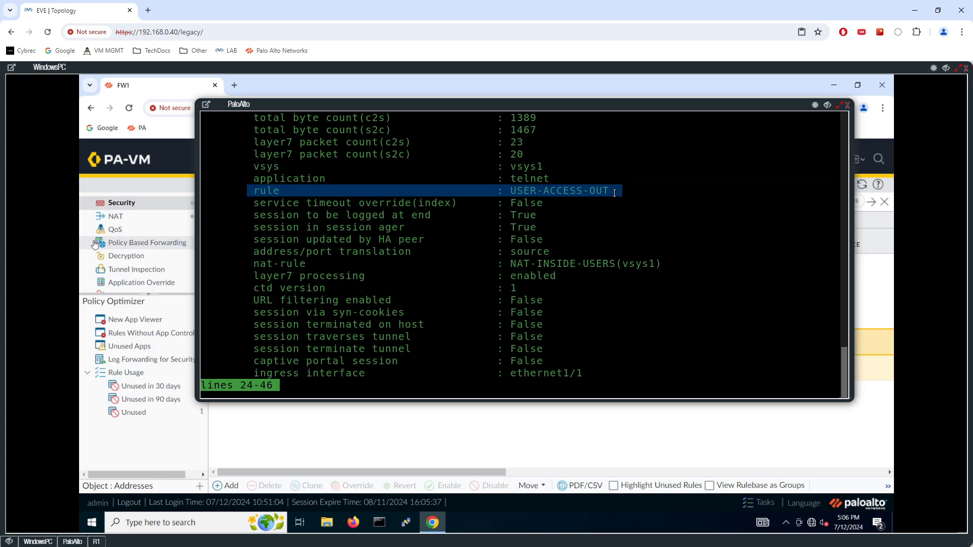
drag(255, 264, 614, 264)
key(space)
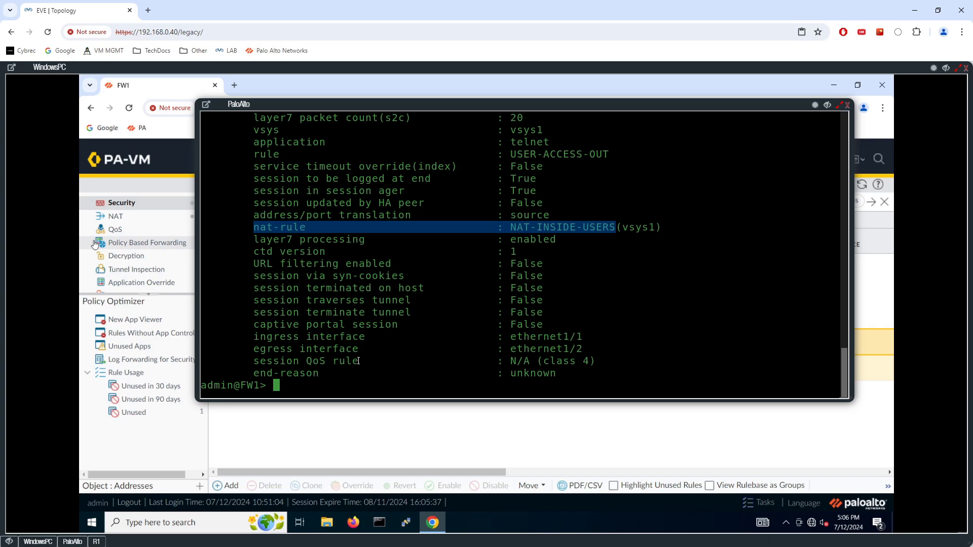
In the firewall web interface on WindowsPC, open the traffic logs and filter them by source address 10.1.1.1.
click(334, 425)
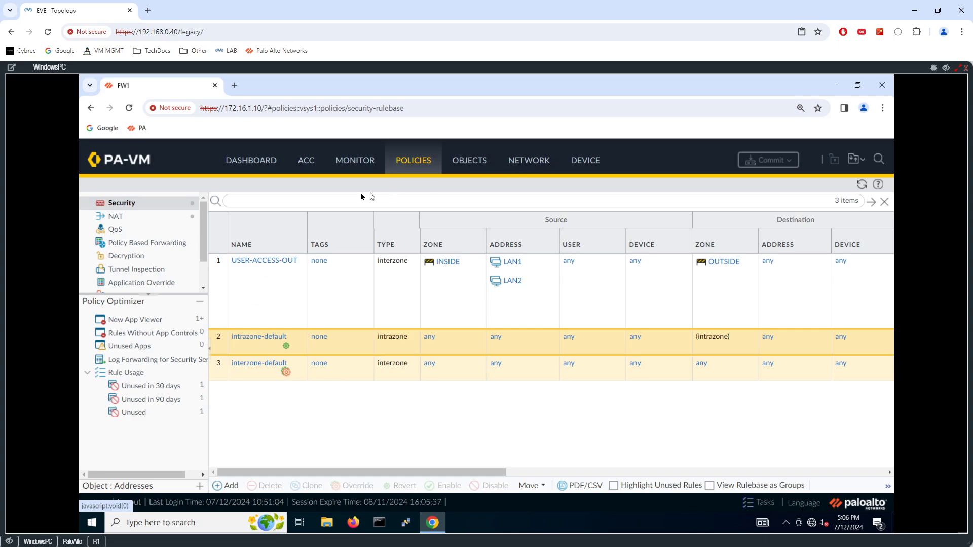
click(366, 165)
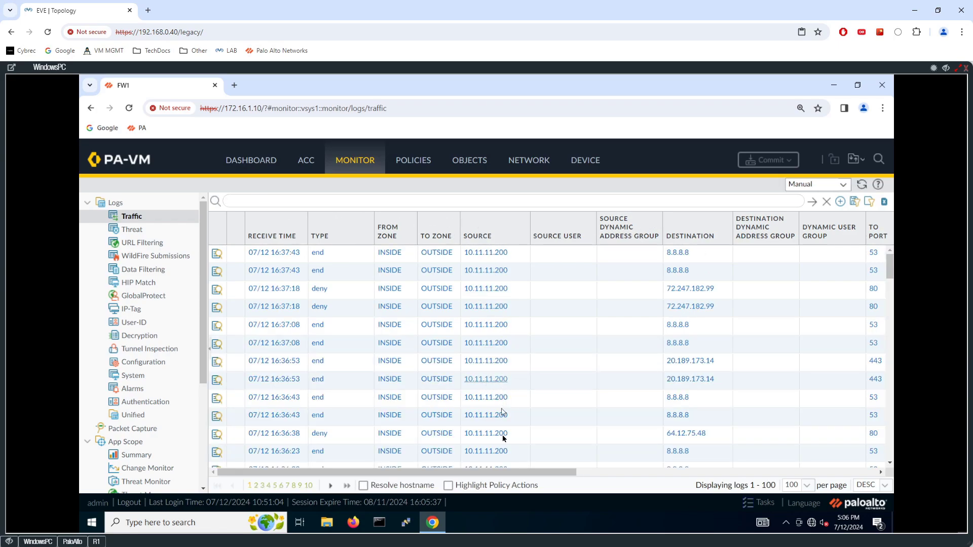
click(486, 252)
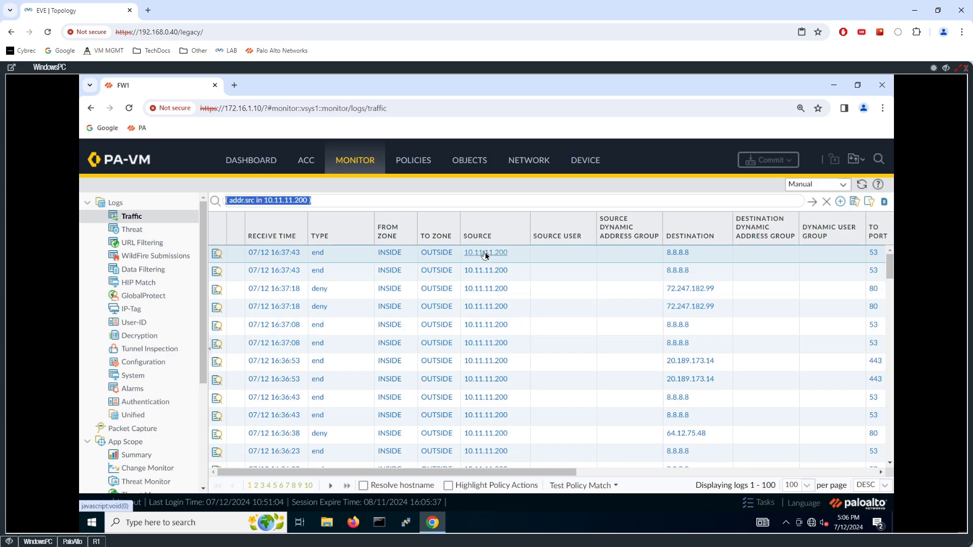
click(362, 196)
key(Left)
key(Left)
key(Left)
key(Left)
key(Left)
key(Left)
key(Left)
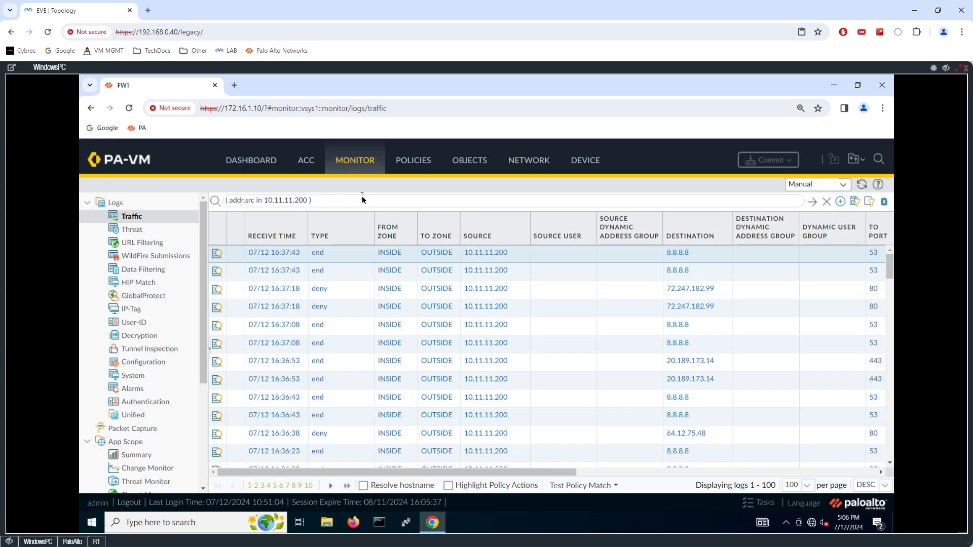
key(BackSpace)
key(Delete)
key(Delete)
key(BackSpace)
key(BackSpace)
key(Delete)
key(Delete)
text(1)
key(Return)
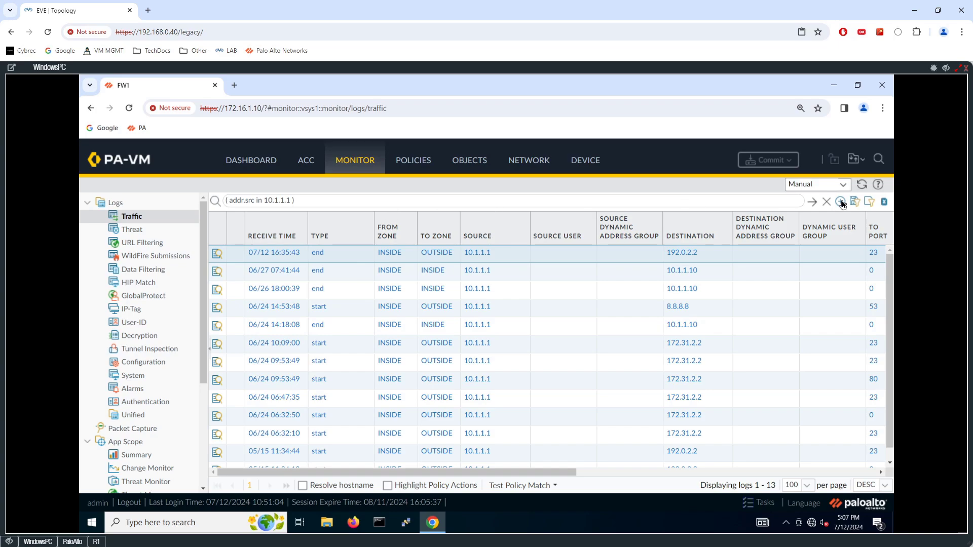
Replace the traffic log filter with destination address 192.0.2.2 and set the automatic refresh to 10 seconds.
click(826, 202)
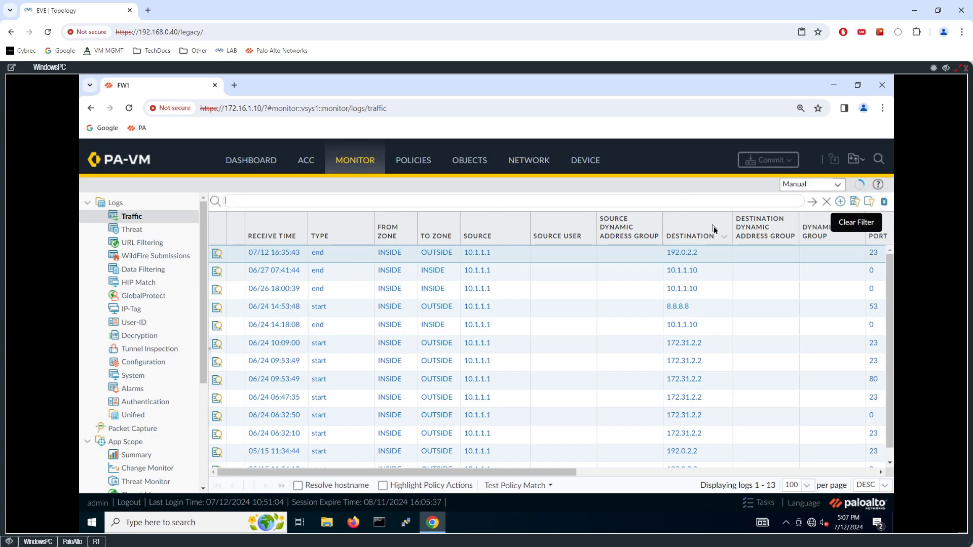
click(695, 253)
click(812, 202)
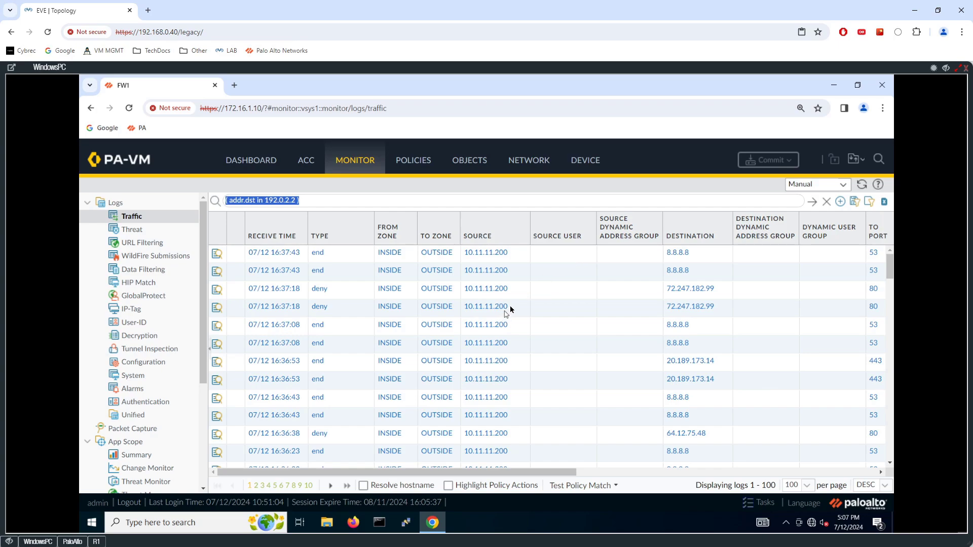
drag(526, 474, 571, 474)
scroll(418, 331, down, 3)
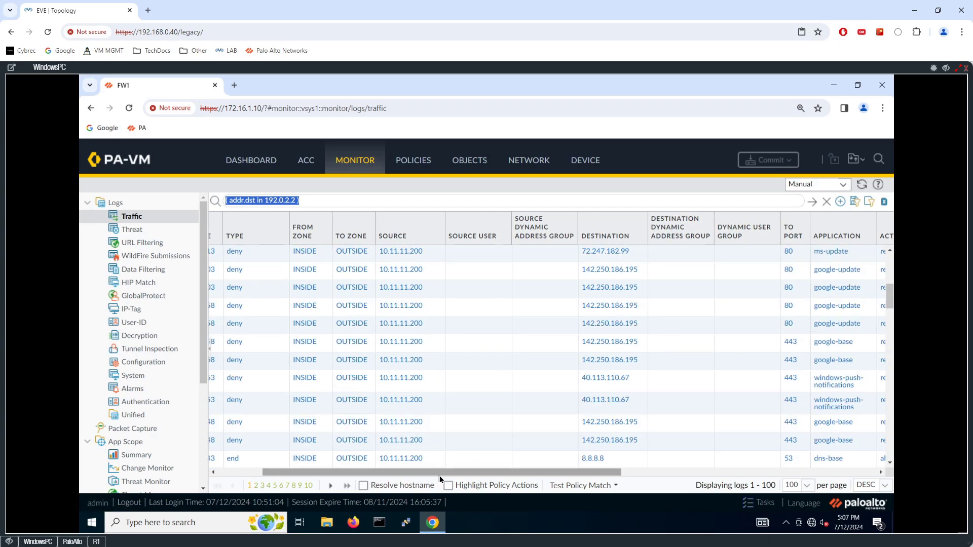
drag(434, 476, 385, 473)
scroll(416, 419, down, 1)
scroll(416, 419, up, 5)
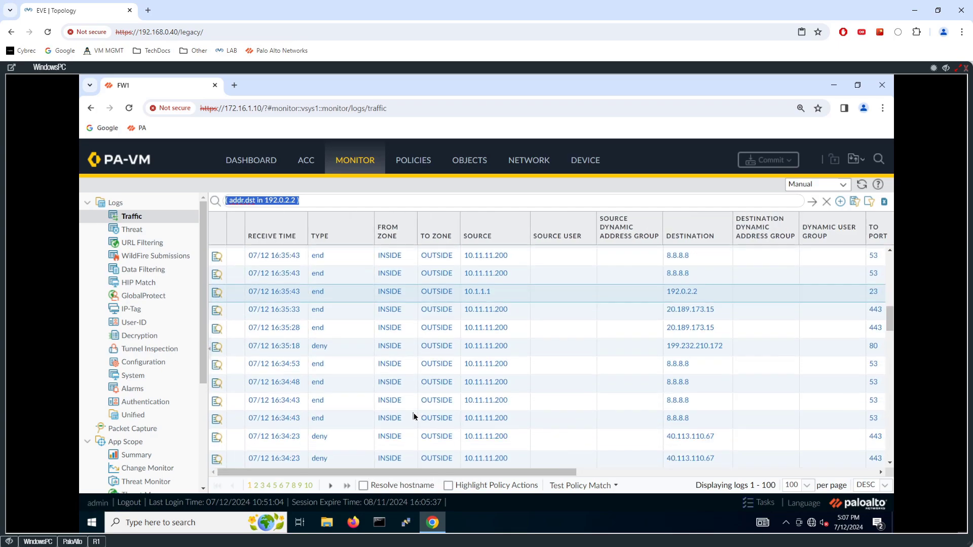
click(843, 185)
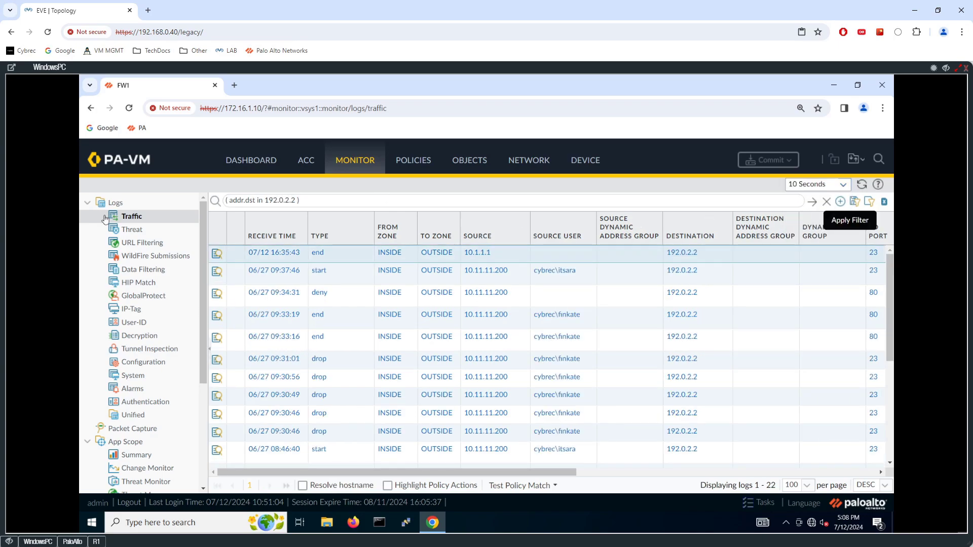
On the R1 console, exit the telnet session to R2 and hide the console.
click(96, 542)
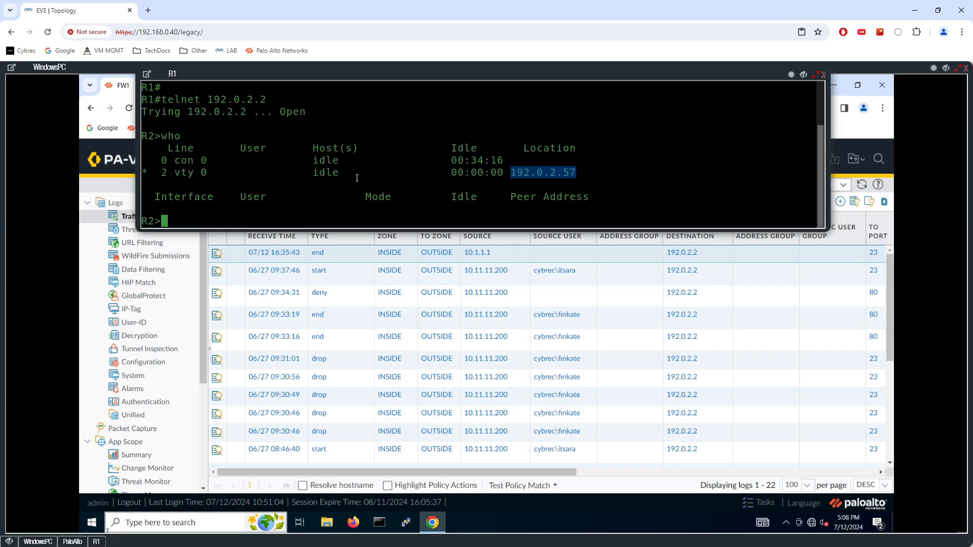
text(exit)
key(Return)
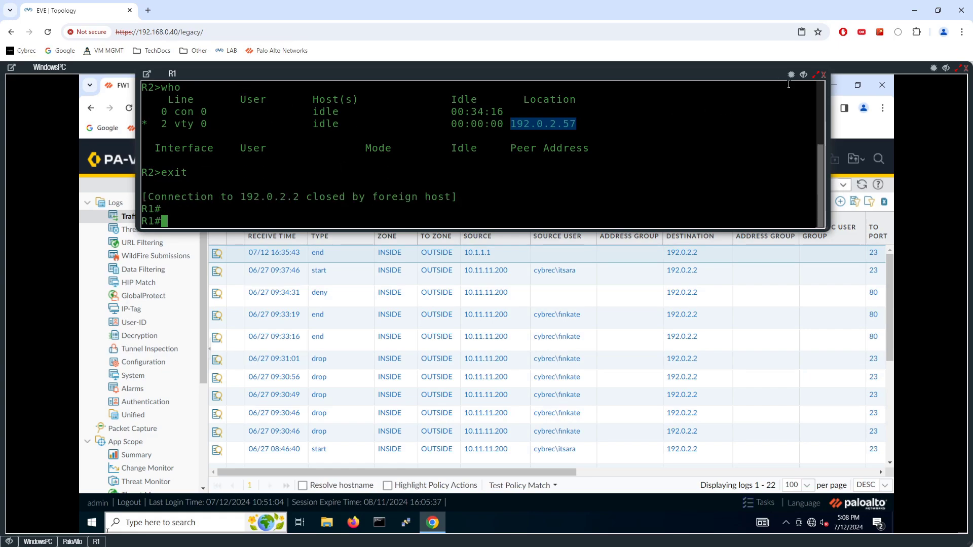
click(803, 75)
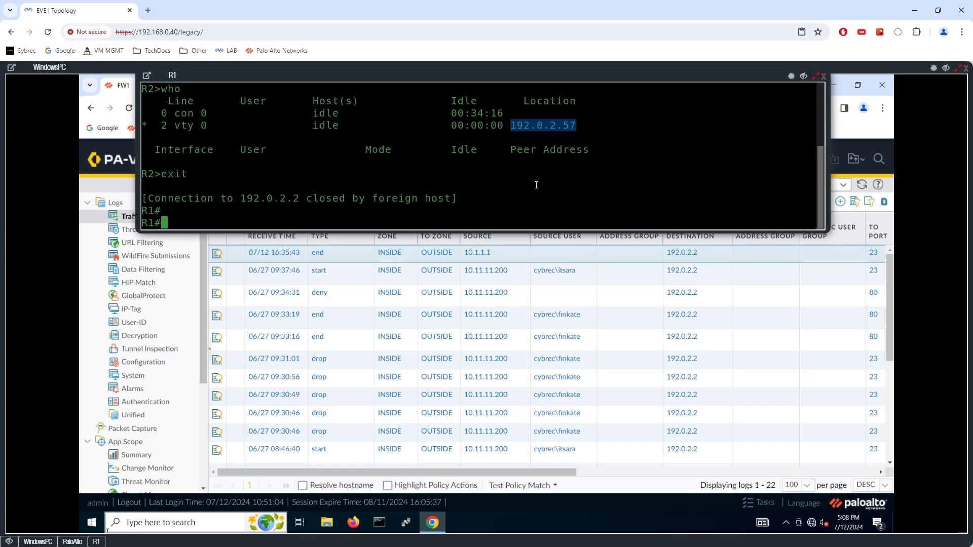
click(804, 77)
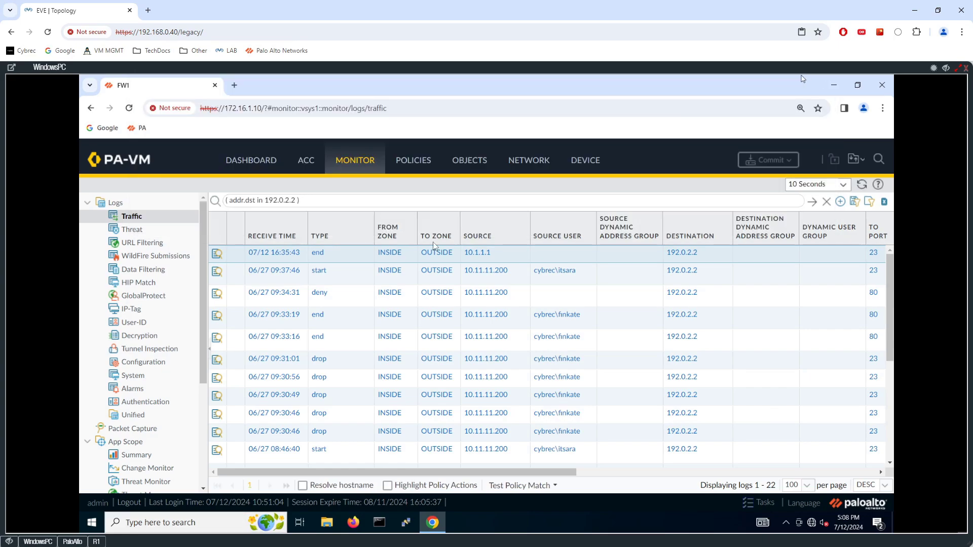
Set the traffic log refresh mode to Manual and refresh the filtered logs.
click(817, 188)
click(810, 247)
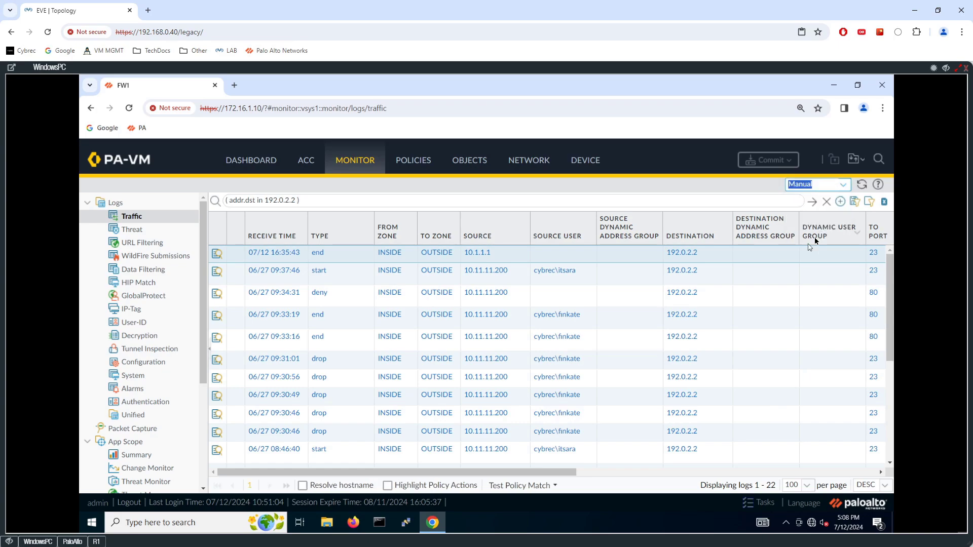
click(862, 186)
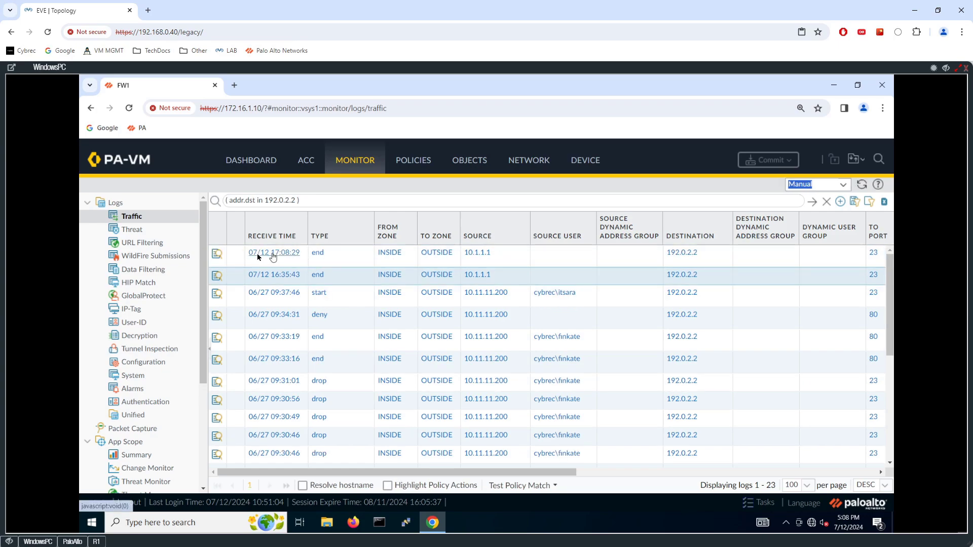
View the detailed log of the newest session from 10.1.1.1 to 192.0.2.2, check its source NAT IP, and close the details.
click(315, 256)
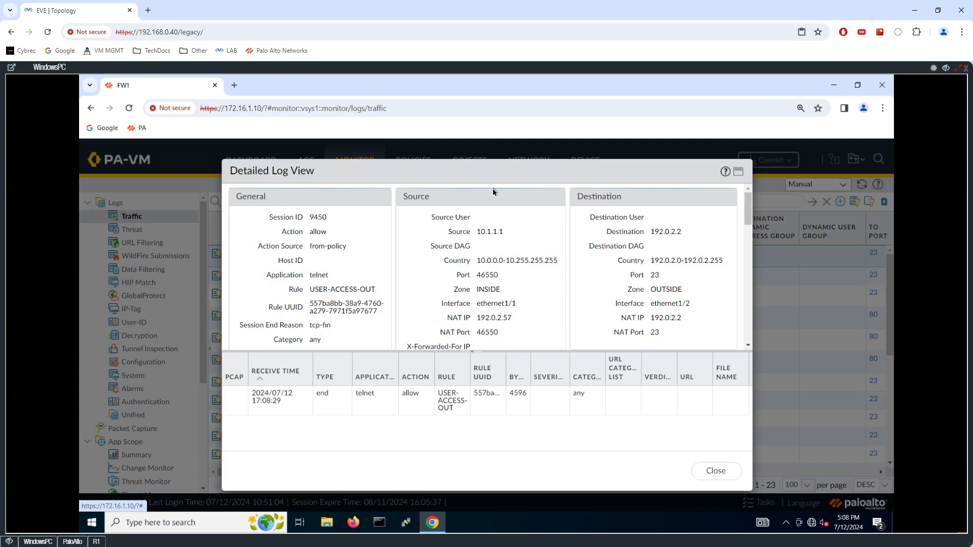
double_click(507, 318)
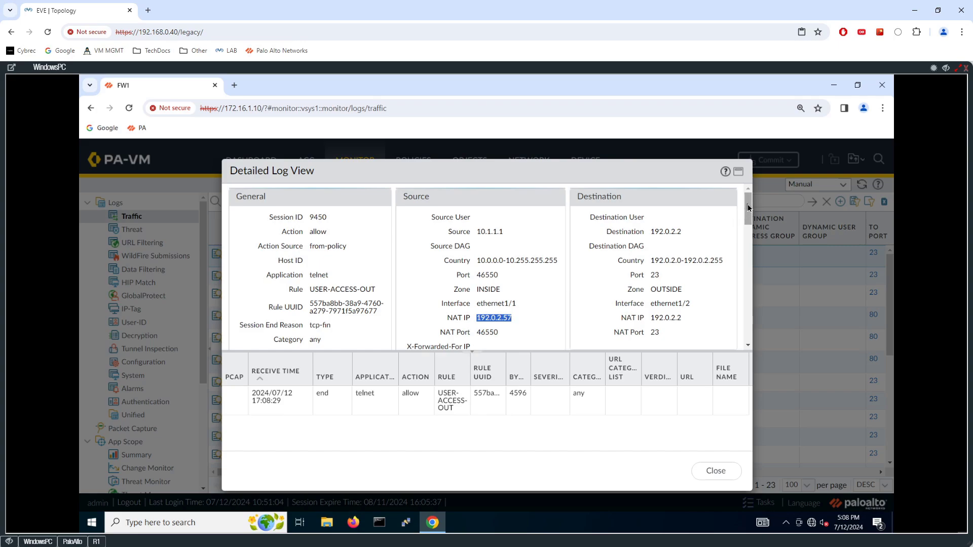
drag(748, 207, 734, 332)
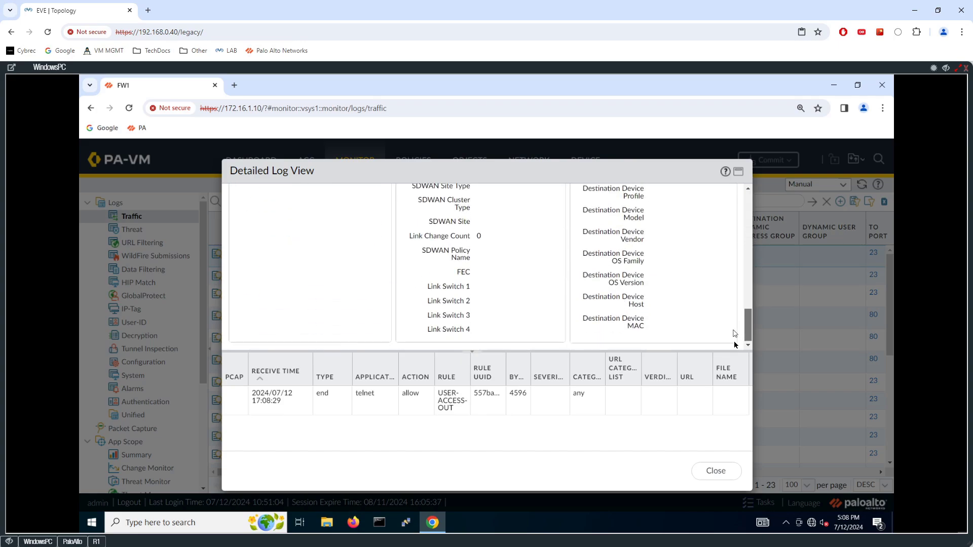
click(720, 467)
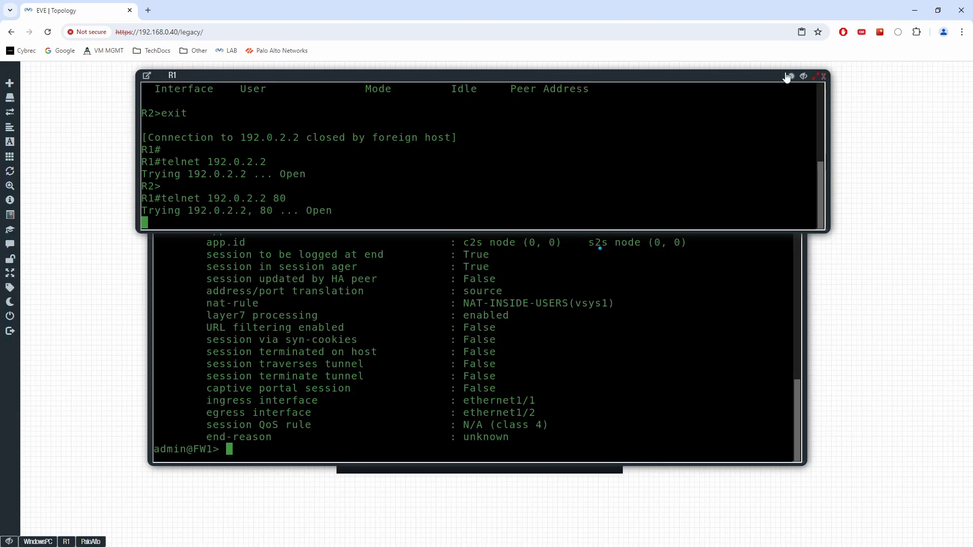
Hide the R1 and PaloAlto consoles to return to the EVE topology.
click(803, 77)
click(779, 172)
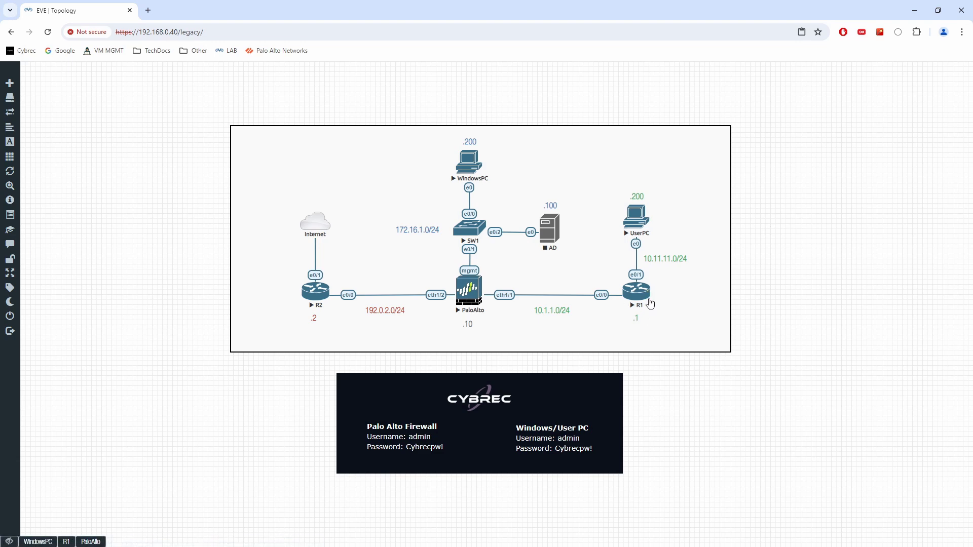
Annotate R1 on the topology with an arrow and the handwritten label 172.31.1.1 (WEB SRV).
mouse_move(628, 299)
mouse_down()
mouse_move(654, 304)
mouse_move(639, 291)
mouse_move(675, 287)
mouse_move(670, 314)
mouse_move(784, 323)
mouse_up()
click(709, 317)
click(747, 318)
click(770, 319)
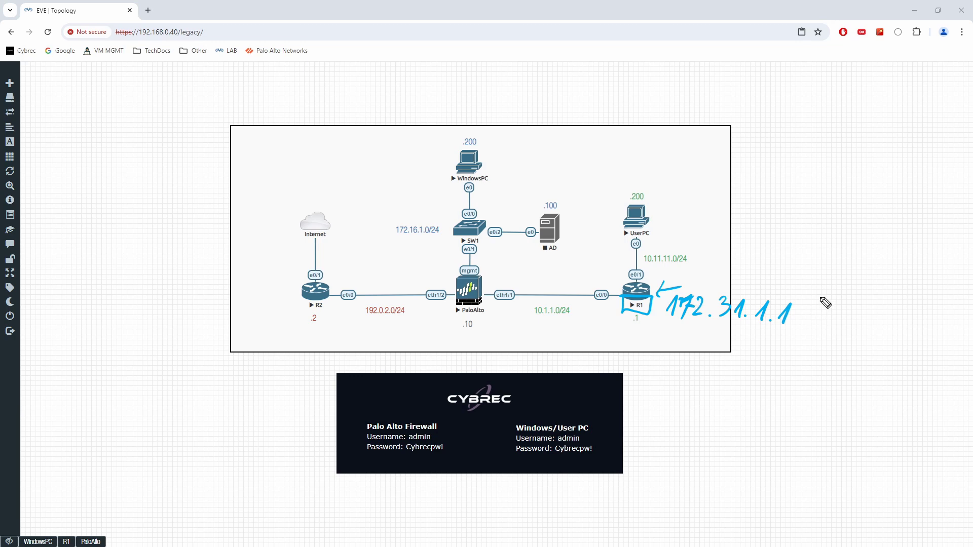
mouse_move(822, 295)
mouse_down()
mouse_move(808, 332)
mouse_move(841, 306)
mouse_move(846, 319)
mouse_move(871, 315)
mouse_move(832, 342)
mouse_move(847, 343)
mouse_up()
drag(850, 338, 852, 345)
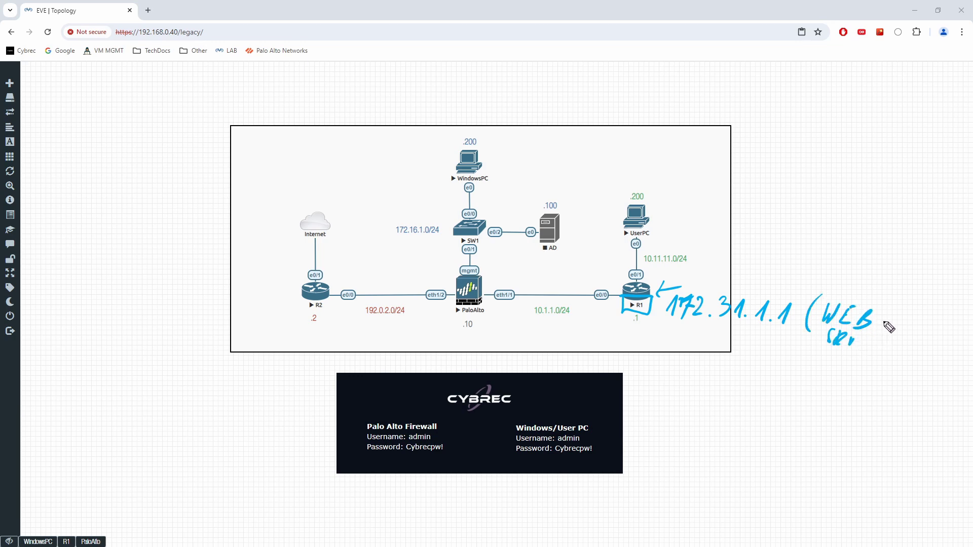
drag(887, 311, 858, 363)
drag(810, 329, 813, 348)
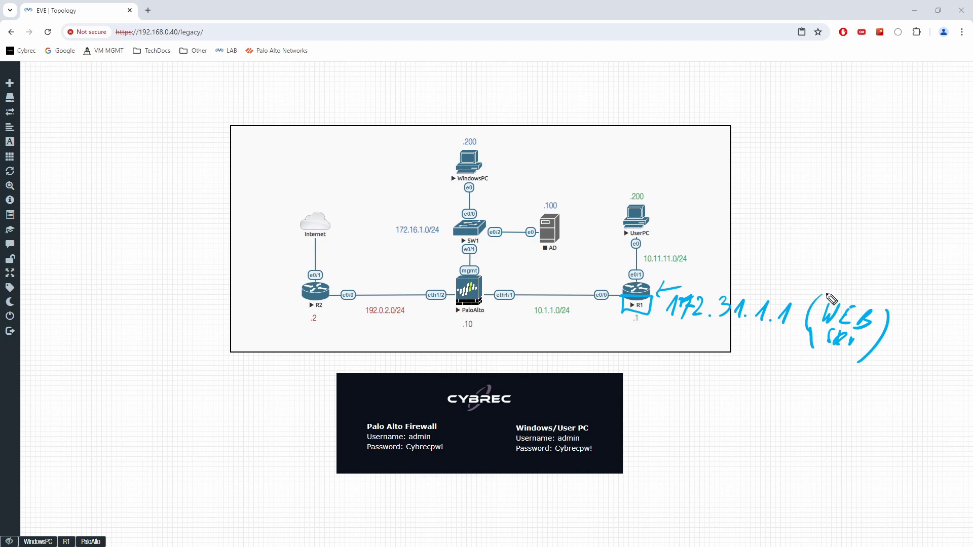
drag(829, 288, 813, 307)
Handwrite NAT-WEB-SRV 192.0.2.161 above the Internet side of the topology and clear all annotations.
mouse_move(311, 168)
mouse_down()
mouse_move(323, 149)
mouse_move(335, 166)
mouse_up()
drag(327, 160, 347, 152)
mouse_move(341, 153)
mouse_down()
mouse_move(340, 165)
mouse_move(376, 151)
mouse_move(381, 161)
mouse_move(440, 161)
mouse_move(452, 146)
mouse_up()
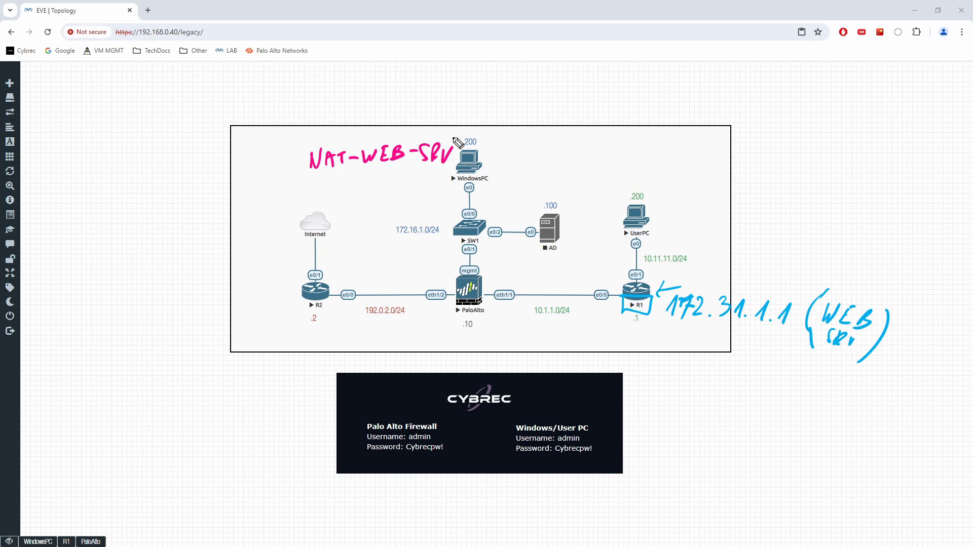
mouse_move(346, 173)
mouse_down()
mouse_move(343, 189)
mouse_move(384, 174)
mouse_move(442, 190)
mouse_up()
click(373, 189)
click(396, 187)
click(411, 188)
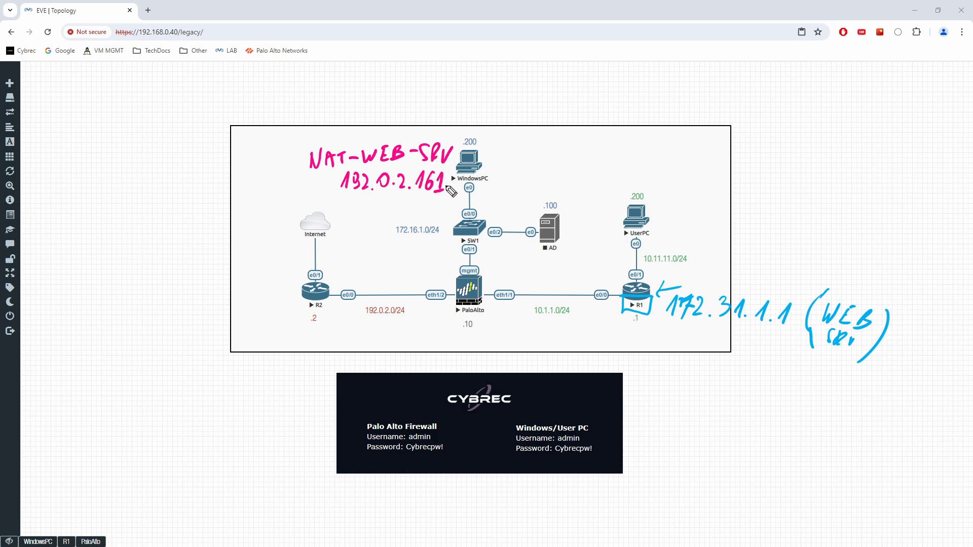
mouse_move(351, 208)
mouse_down()
mouse_move(344, 252)
mouse_move(369, 245)
mouse_move(361, 250)
mouse_up()
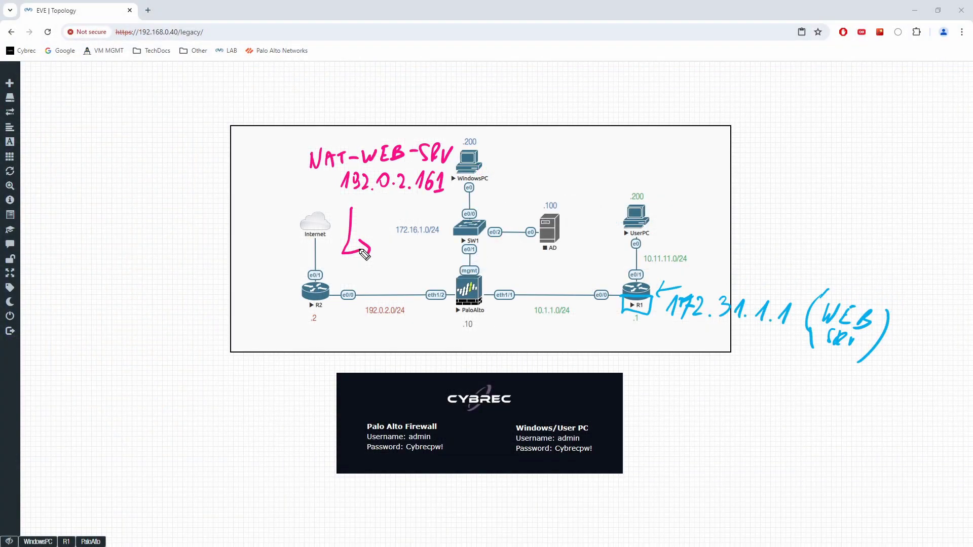
mouse_move(566, 136)
mouse_down()
mouse_move(571, 148)
mouse_move(606, 156)
mouse_move(601, 146)
mouse_move(704, 146)
mouse_move(719, 132)
mouse_up()
mouse_move(629, 171)
mouse_down()
mouse_move(667, 185)
mouse_move(665, 177)
mouse_up()
key(Escape)
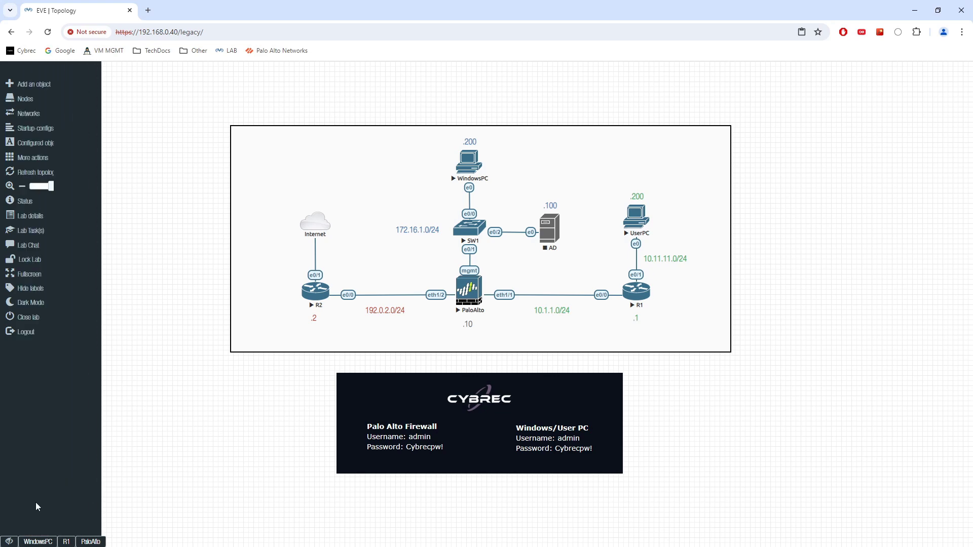
In the WindowsPC firewall session, create an IP Netmask address object R1-WEB-ORG with 172.31.1.1/32.
click(38, 542)
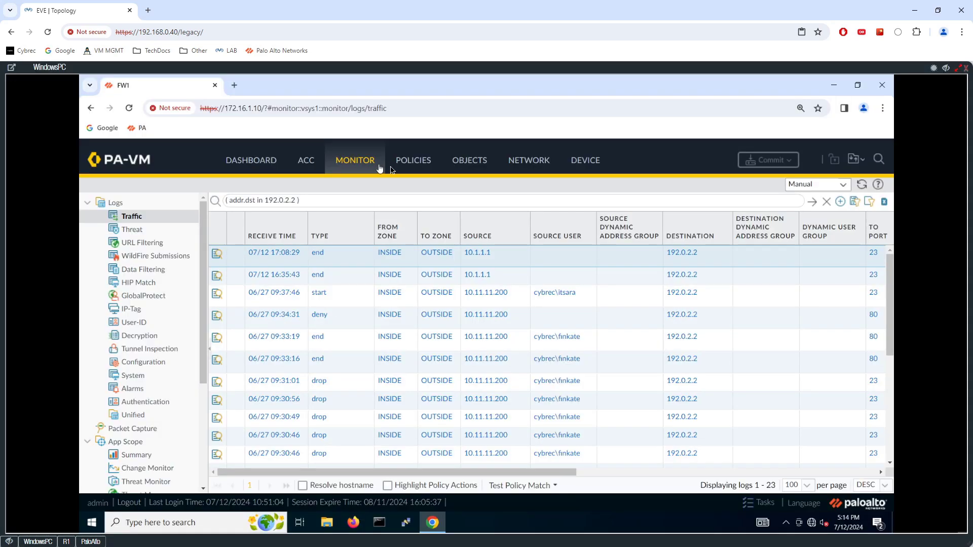
click(414, 164)
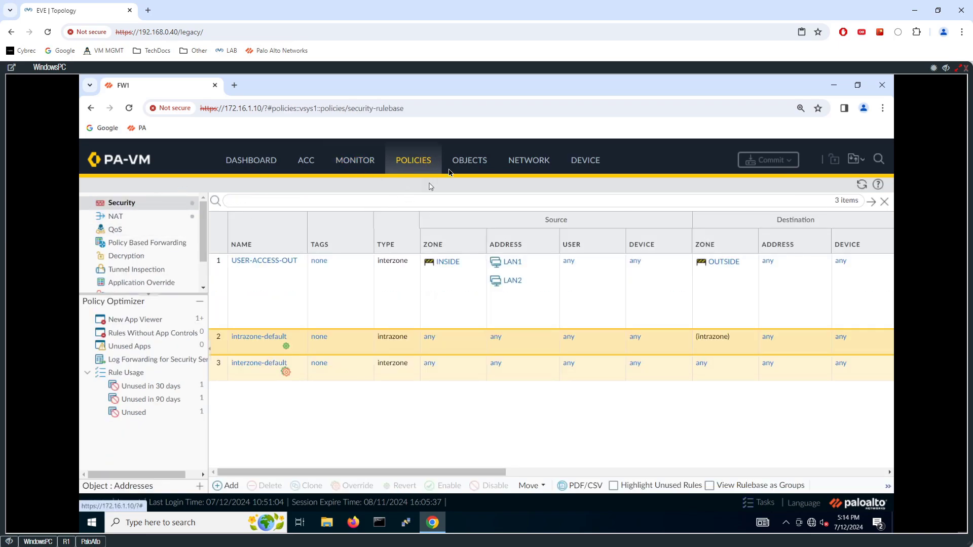
click(468, 162)
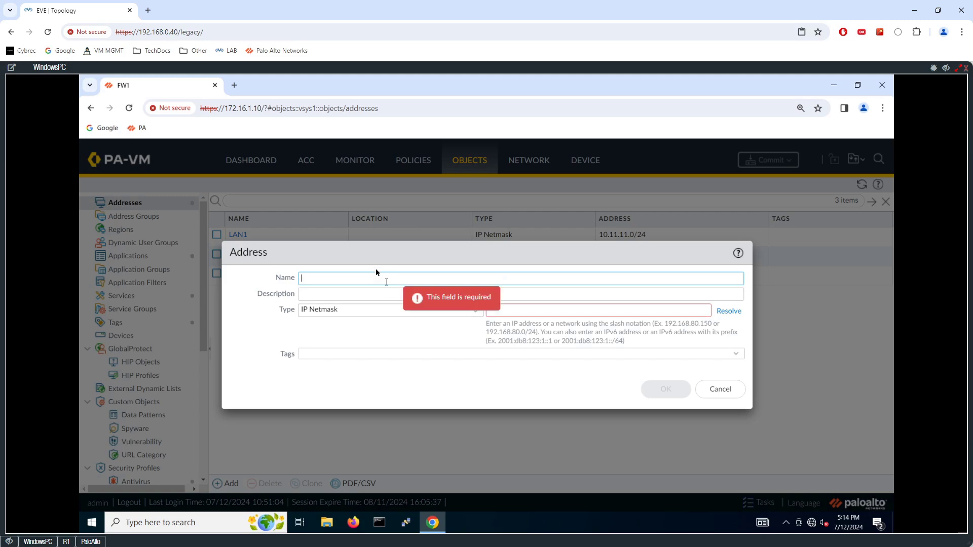
text(R)
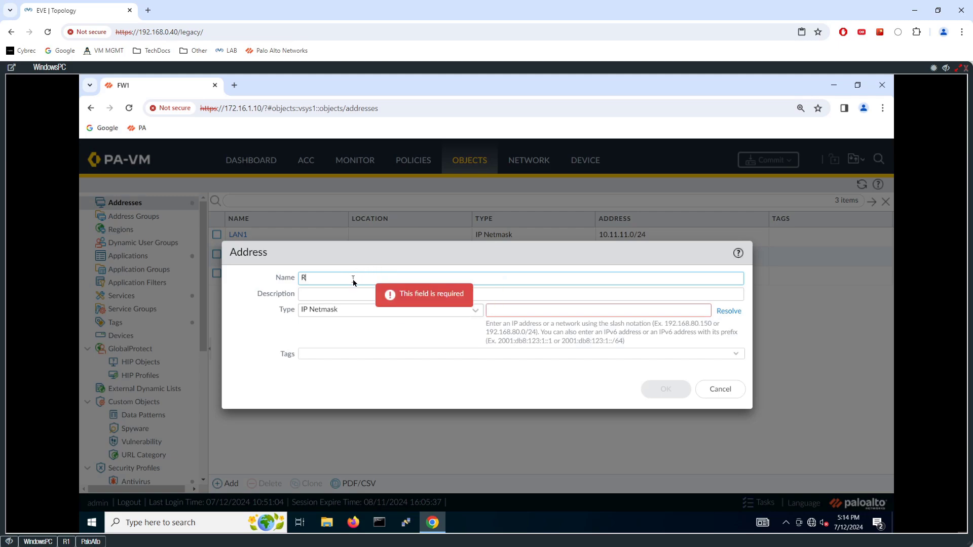
text(1-WEB-ORG)
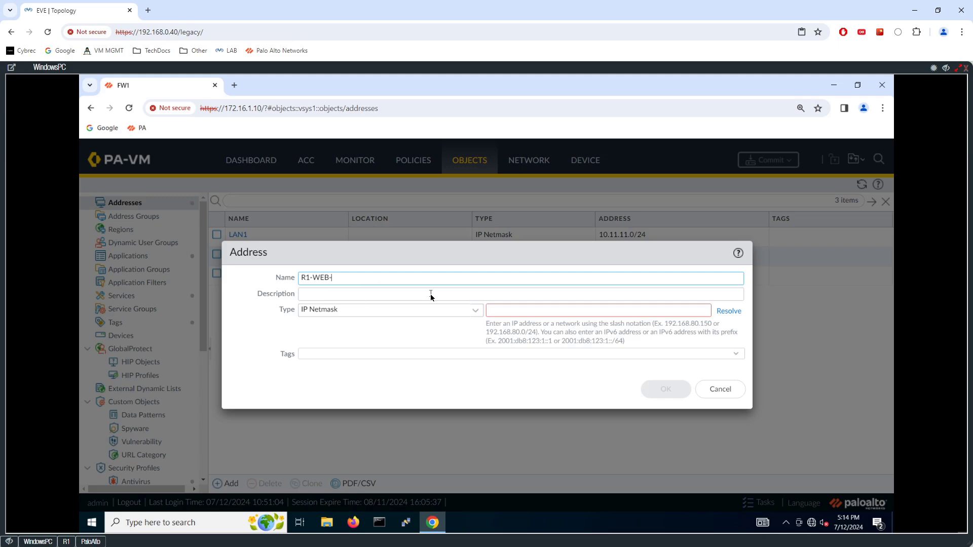
click(512, 315)
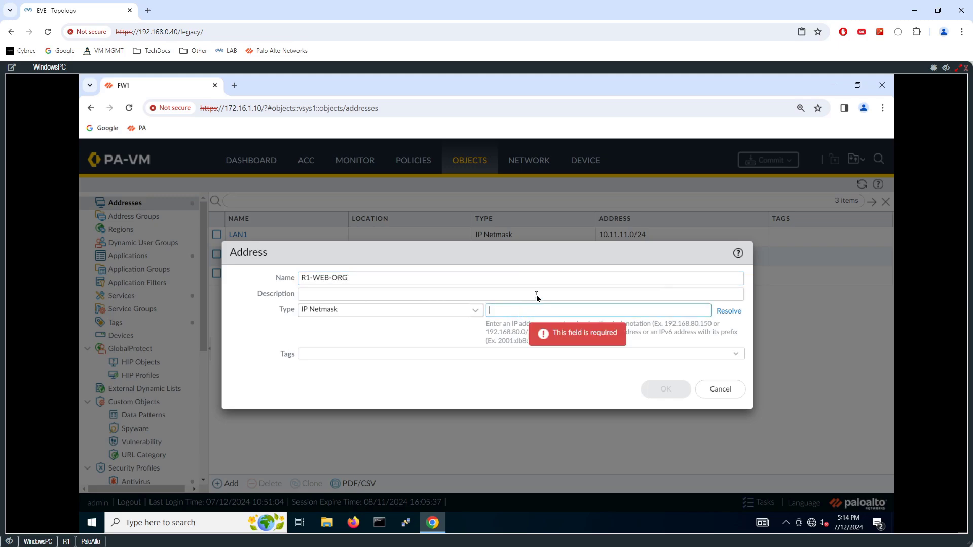
text(172.1)
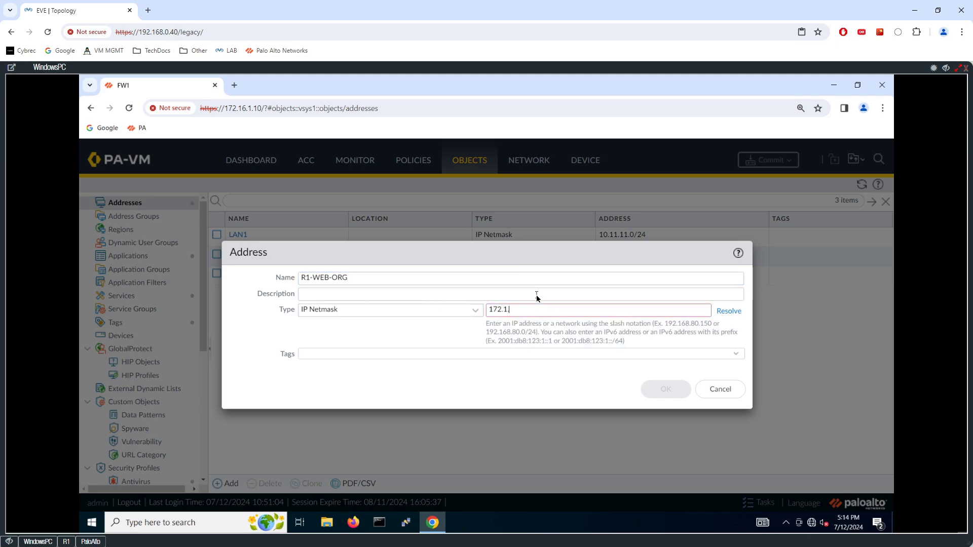
text(.31)
key(BackSpace)
text(31.1.1/32)
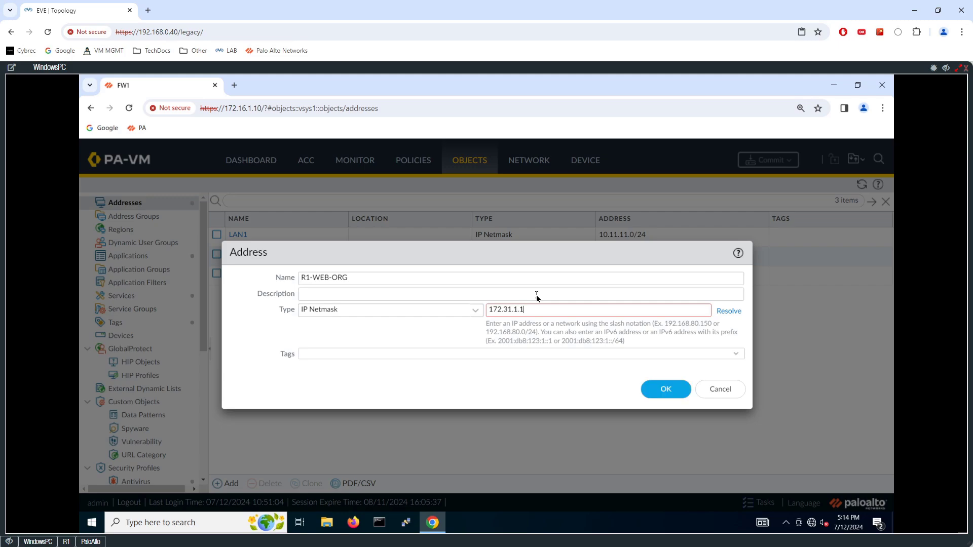
click(665, 388)
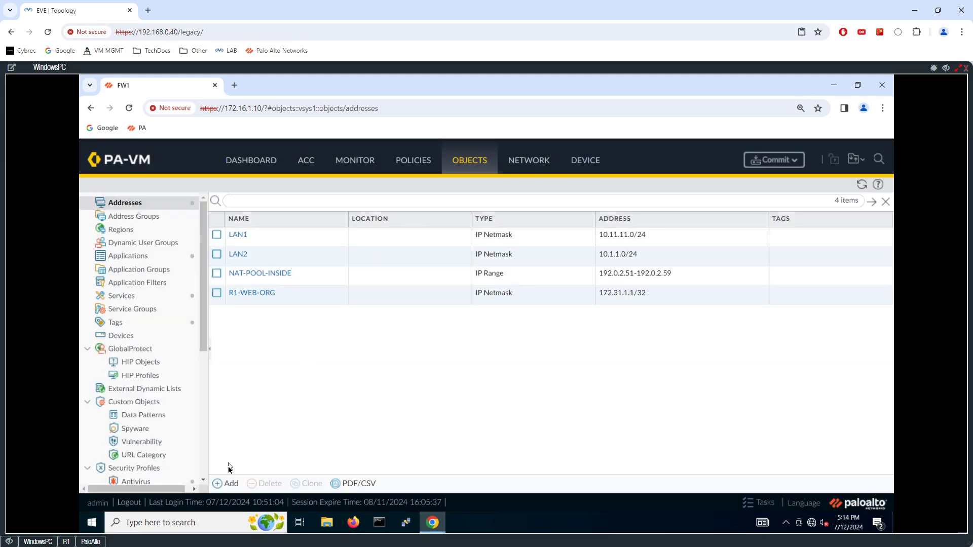
Create an IP Netmask address object NAT-R1-WEB with the address 192.0.2.161/32.
click(230, 483)
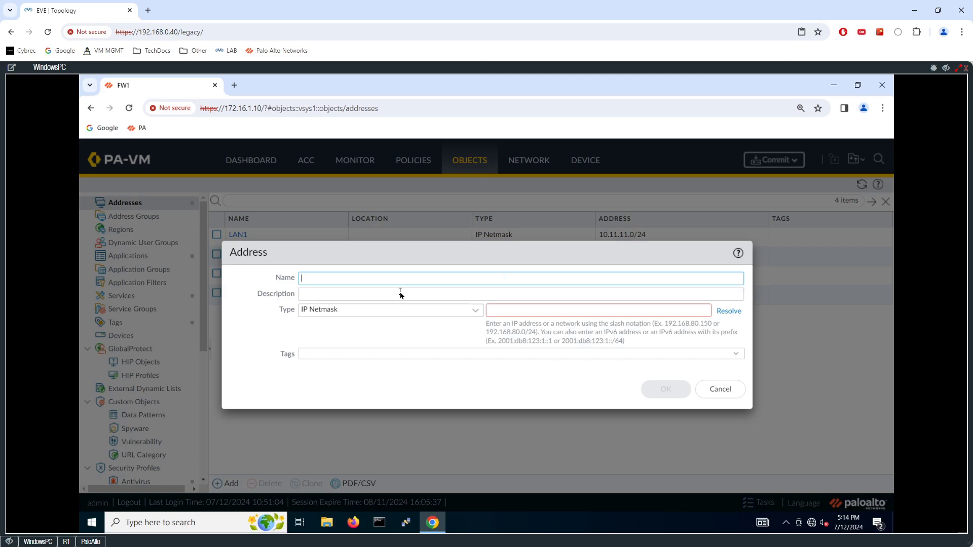
text(NAT-R1-WEB)
click(508, 310)
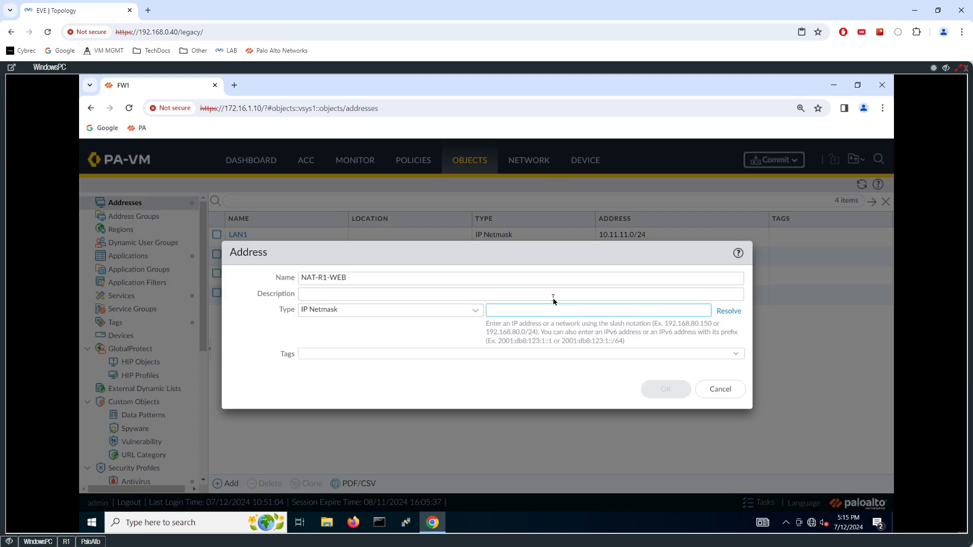
text(192.0.2.161/32)
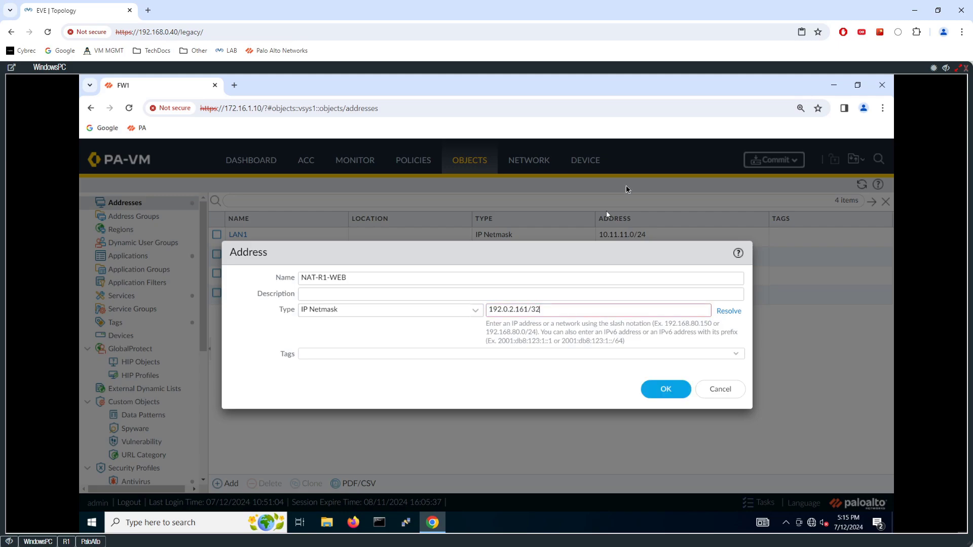
click(667, 393)
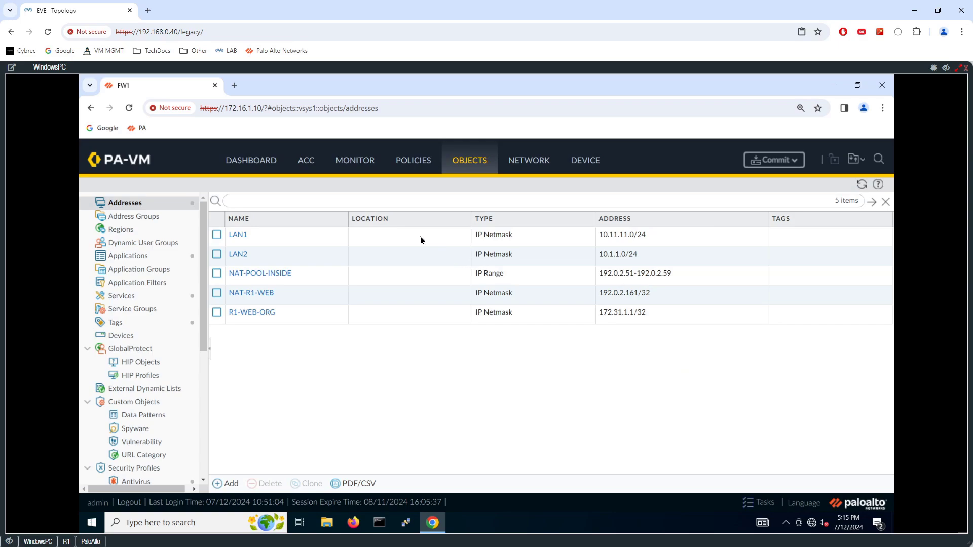
Start a new NAT policy rule and name it NAT-WEB-R1.
click(415, 161)
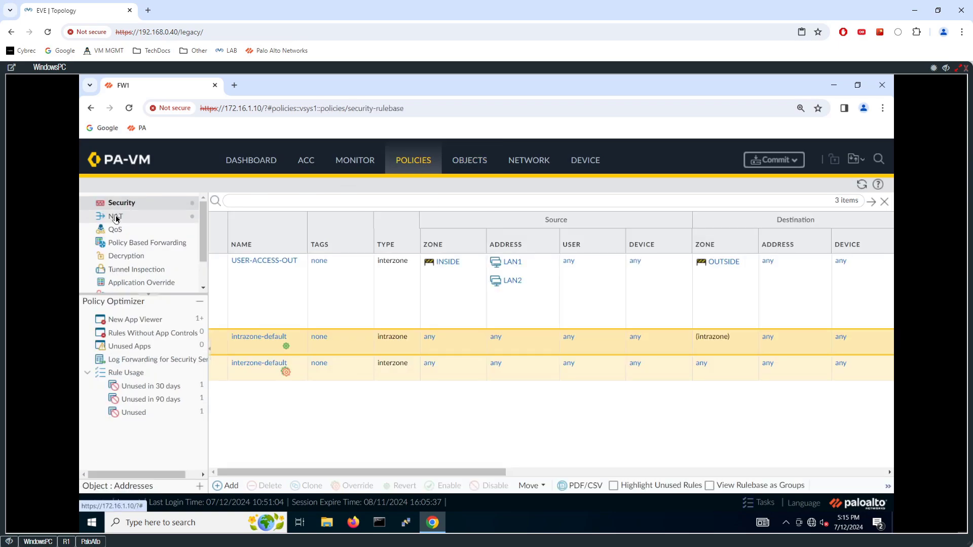
click(115, 216)
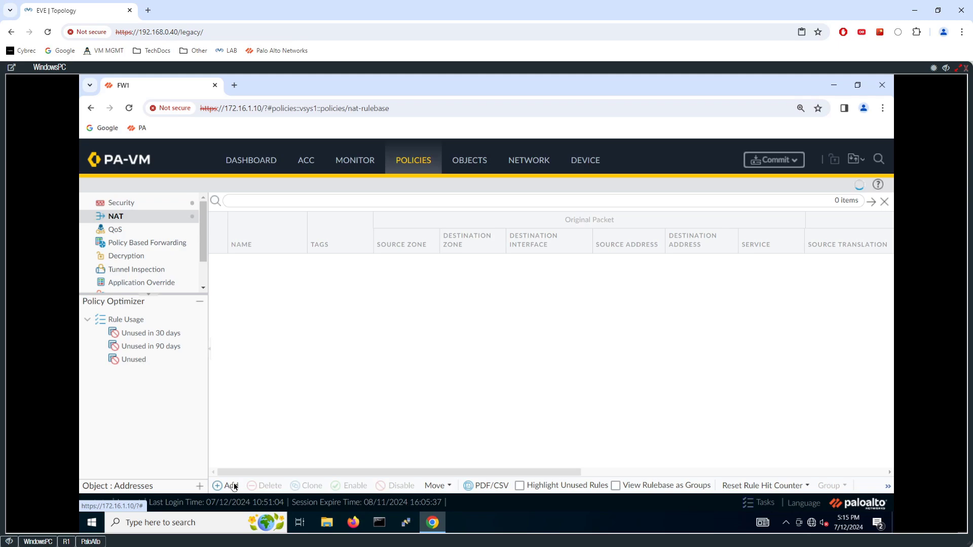
click(232, 486)
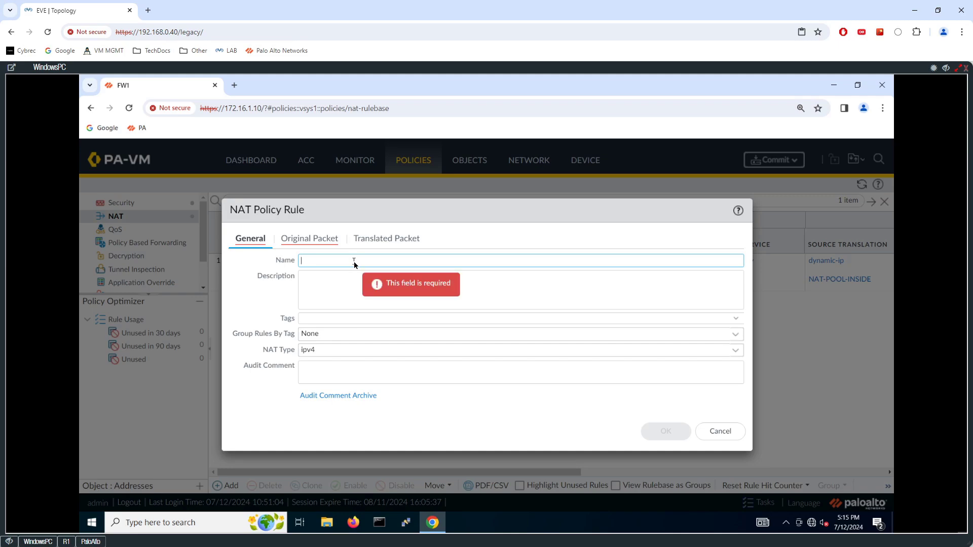
text(WEB-R1)
text(NAT-)
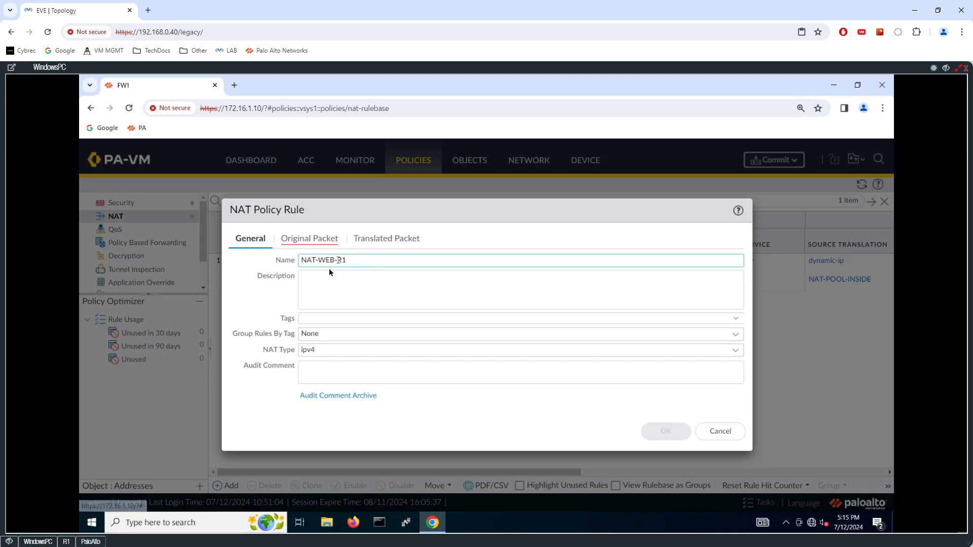
Add OUTSIDE as the source zone of the NAT rule's original packet.
click(311, 241)
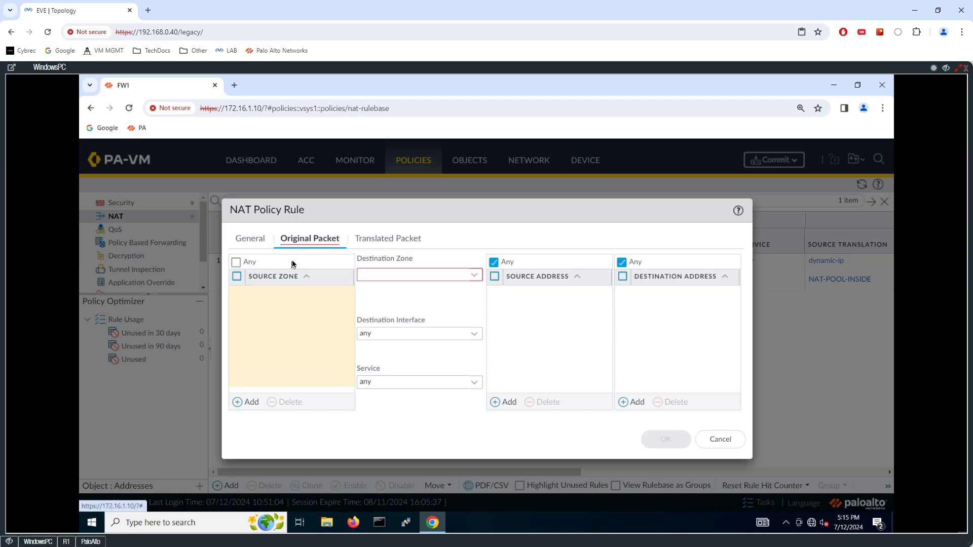
click(257, 407)
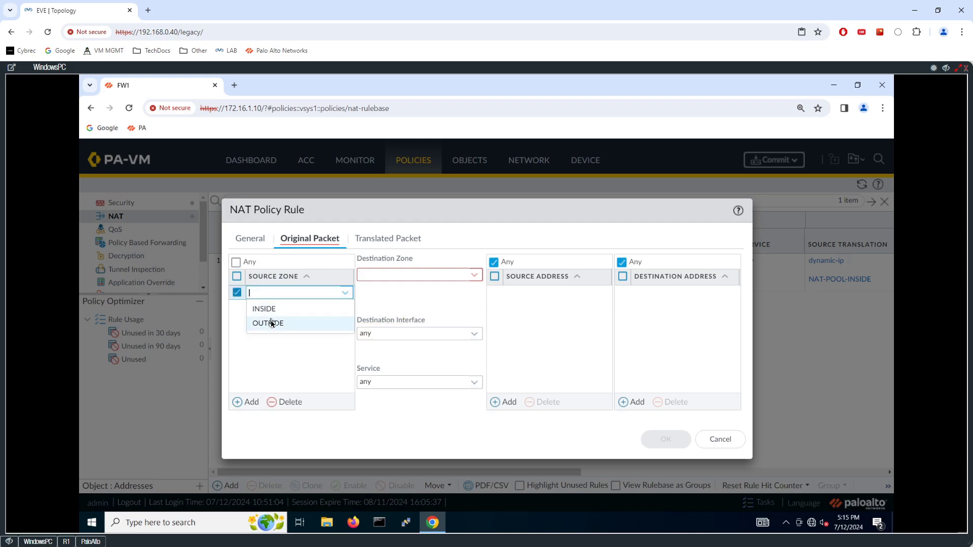
click(284, 322)
click(295, 359)
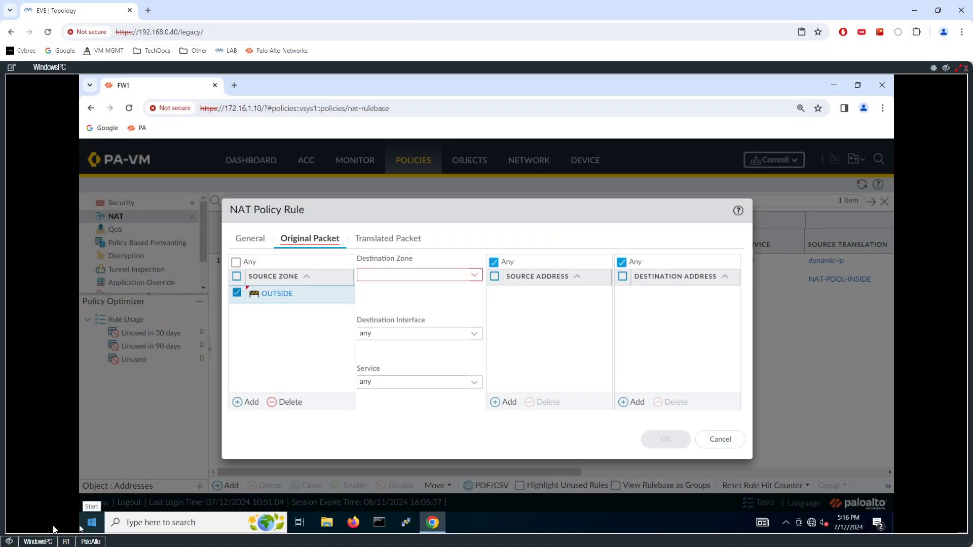
Hide the WindowsPC console, sketch inbound traffic with DST: 192.0.2.161 on the topology, and clear the annotations.
click(946, 69)
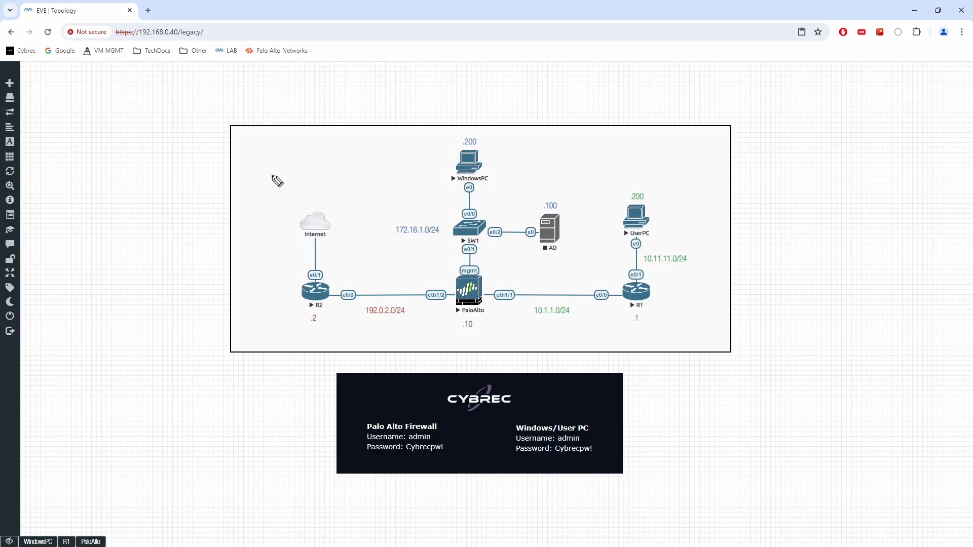
drag(258, 180, 312, 197)
drag(305, 195, 329, 189)
mouse_move(329, 173)
mouse_down()
mouse_move(329, 190)
mouse_move(340, 189)
mouse_up()
mouse_move(348, 178)
mouse_down()
mouse_move(353, 171)
mouse_move(348, 188)
mouse_move(395, 186)
mouse_move(405, 175)
mouse_move(440, 185)
mouse_up()
click(361, 176)
click(361, 185)
click(400, 183)
click(409, 183)
click(416, 183)
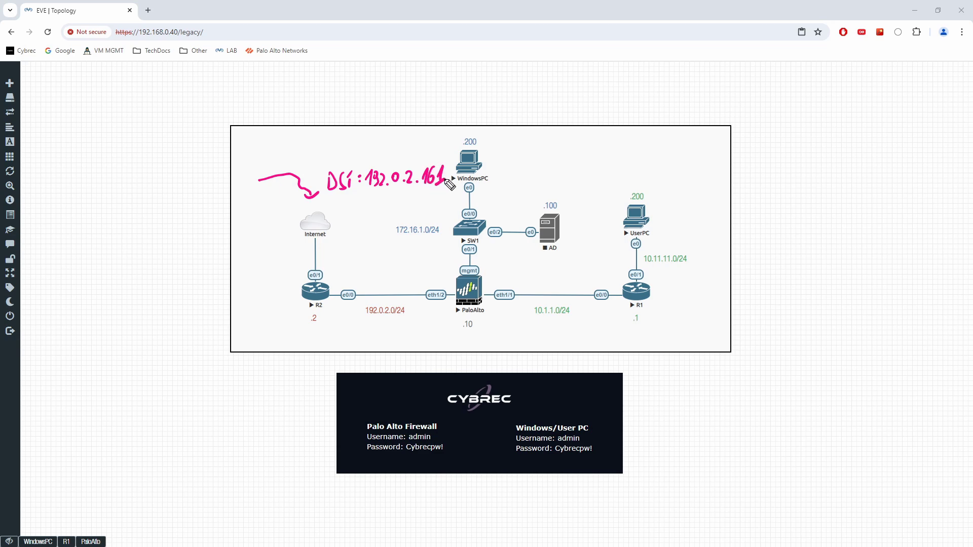
drag(462, 332, 466, 342)
click(467, 346)
key(Escape)
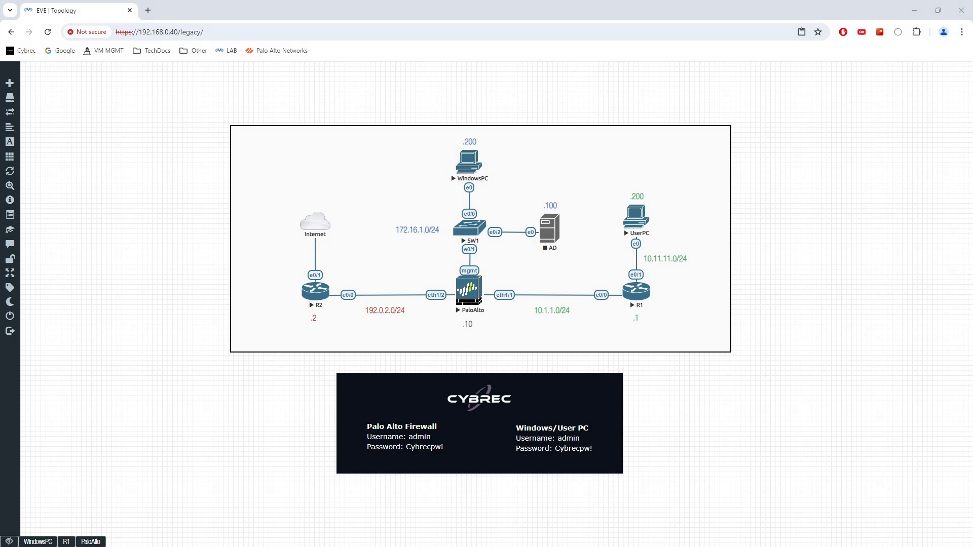
On the PaloAlto console, try to look up the route with test routing fib-lookup ip 192.0.2.161.
click(65, 541)
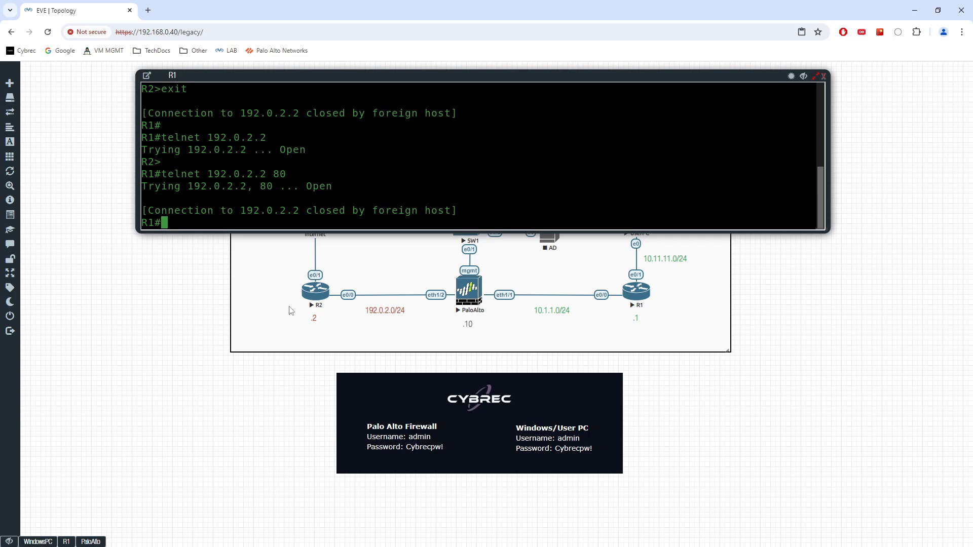
click(815, 76)
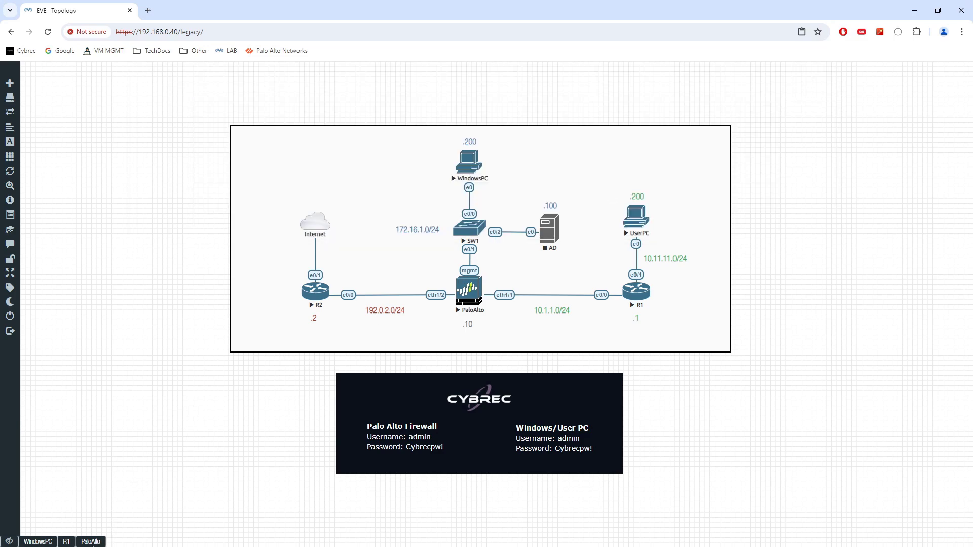
click(90, 541)
text(test routing )
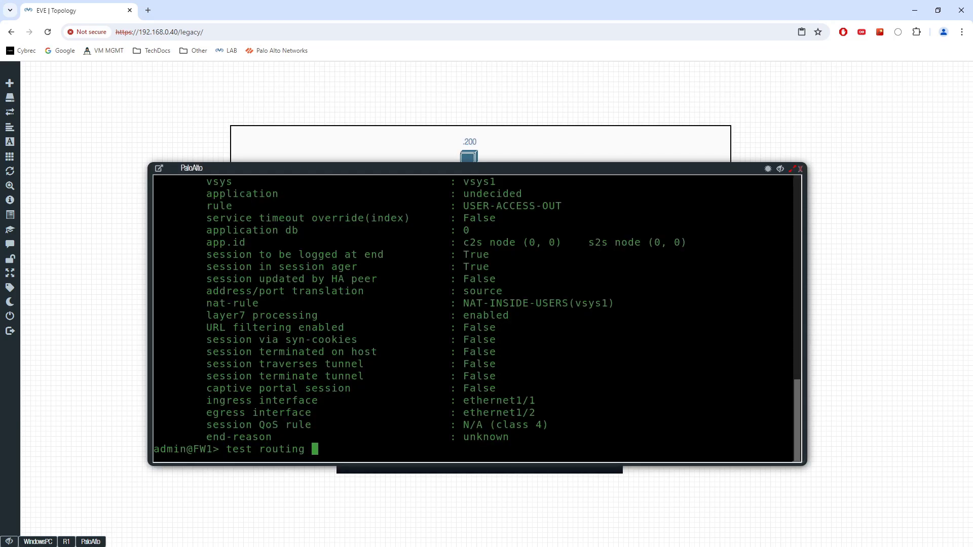
text(fi)
key(Tab)
text(ip 192.0.2.161)
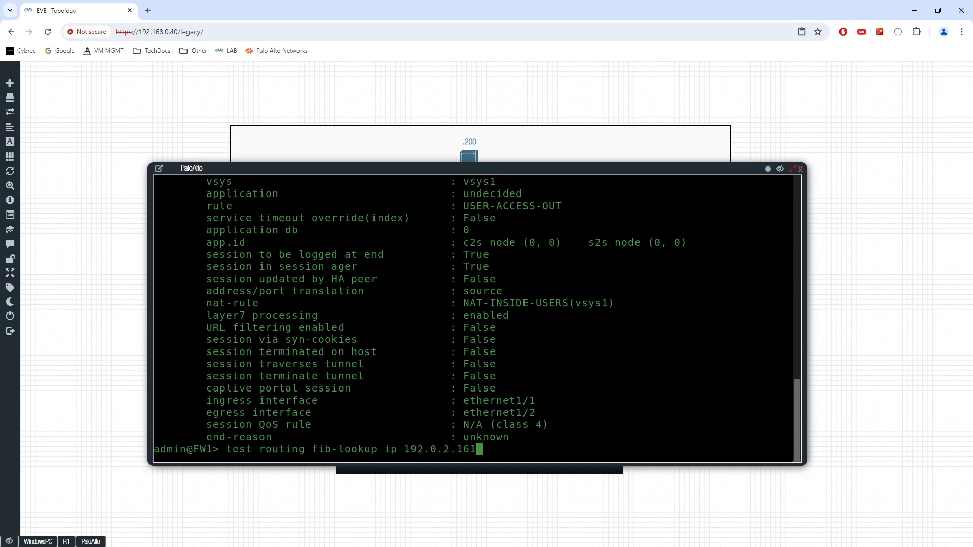
key(Return)
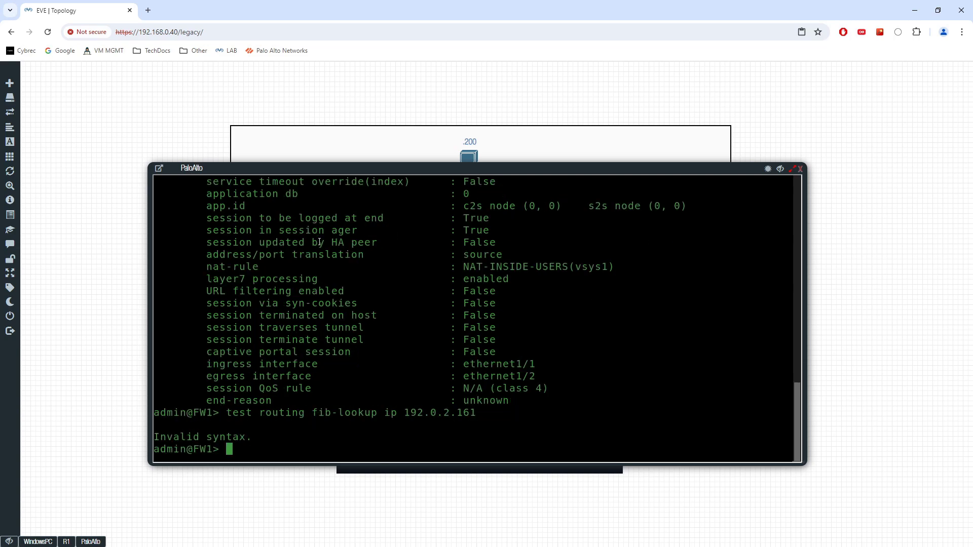
Check the syntax help for test routing fib-lookup ip and try the route lookup for 192.0.2.161 again.
key(Up)
key(question)
key(BackSpace)
key(BackSpace)
key(BackSpace)
key(BackSpace)
key(BackSpace)
key(BackSpace)
key(BackSpace)
key(BackSpace)
key(BackSpace)
key(BackSpace)
key(BackSpace)
key(BackSpace)
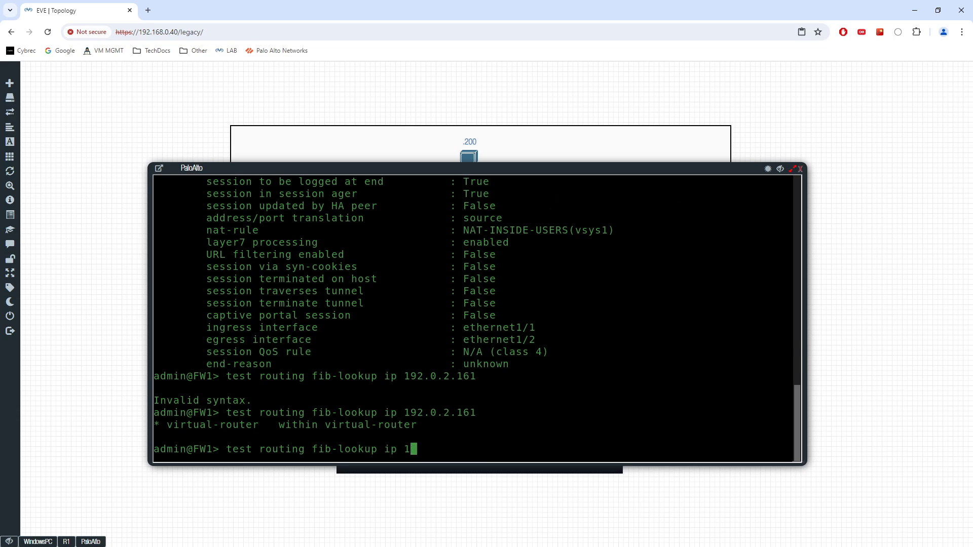
key(question)
key(question)
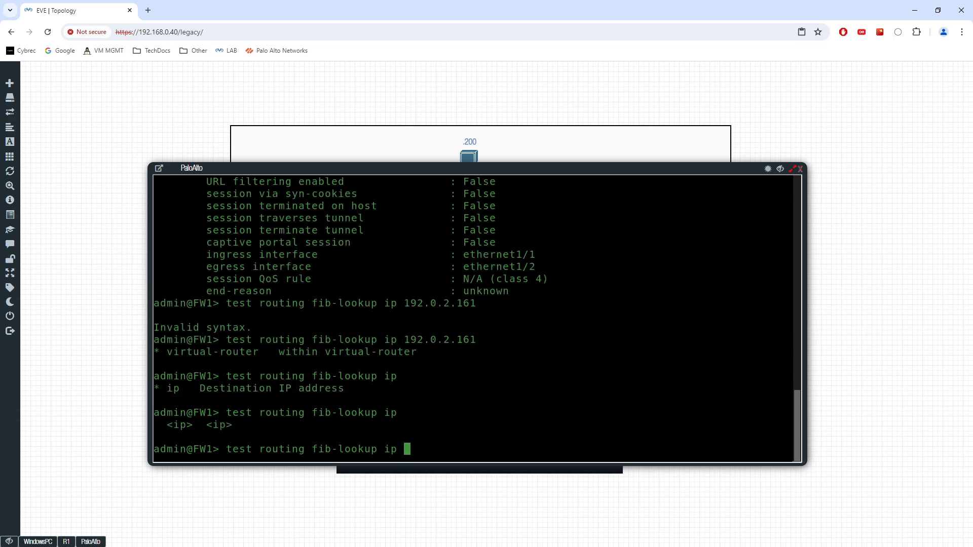
text(192.0.2.161)
key(Return)
Run test routing fib-lookup virtual-router default ip 192.0.2.161 and examine the egress interface in the result.
key(Up)
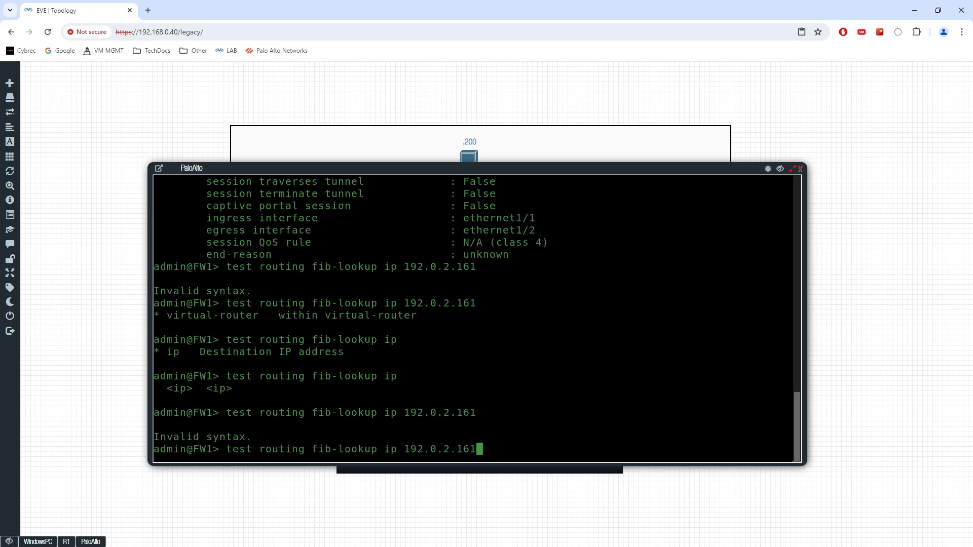
key(BackSpace)
key(BackSpace)
key(BackSpace)
key(BackSpace)
key(BackSpace)
key(BackSpace)
key(BackSpace)
key(BackSpace)
key(BackSpace)
key(BackSpace)
key(BackSpace)
key(BackSpace)
key(BackSpace)
key(BackSpace)
key(question)
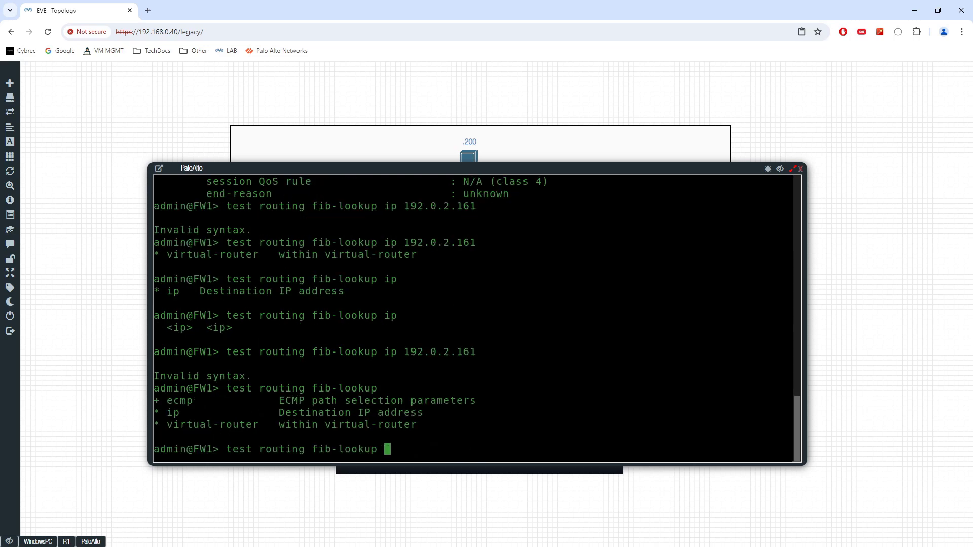
text(virtual-router default )
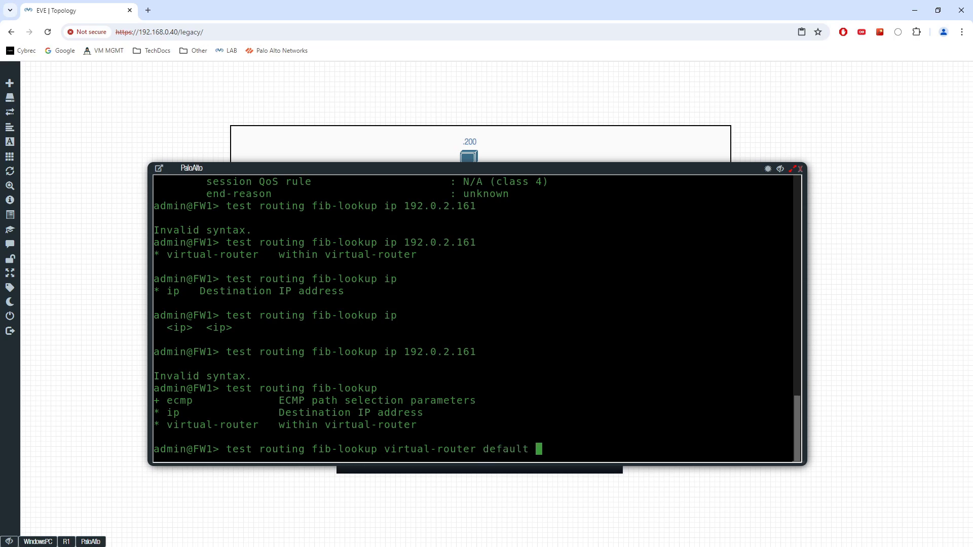
text(ip 192.0.2.161)
key(Return)
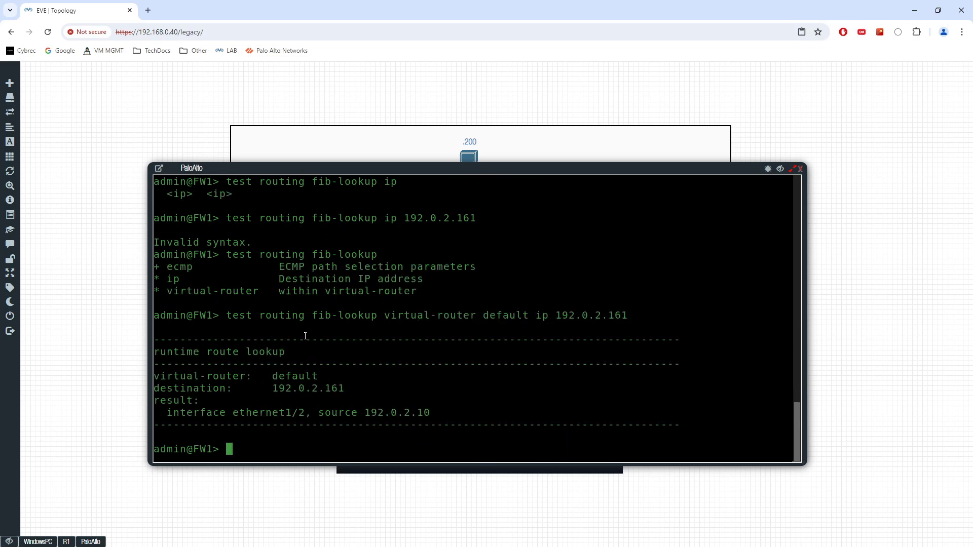
drag(303, 414, 235, 413)
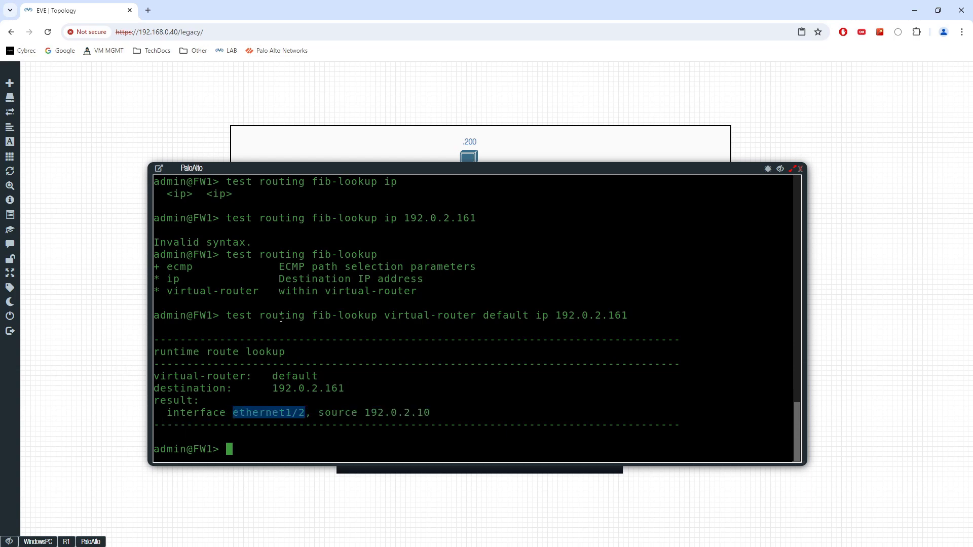
Return to the WindowsPC console and set the NAT rule's destination zone to OUTSIDE.
click(780, 170)
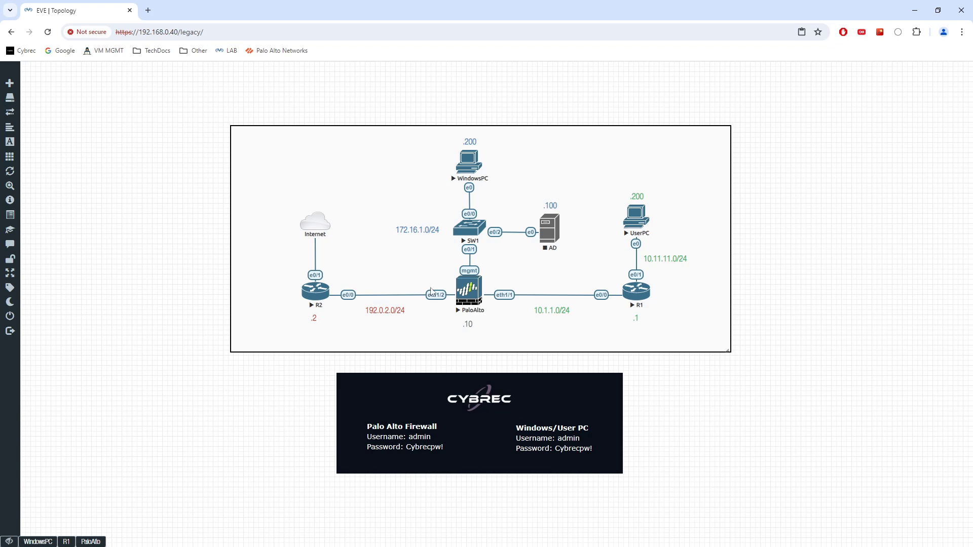
click(38, 542)
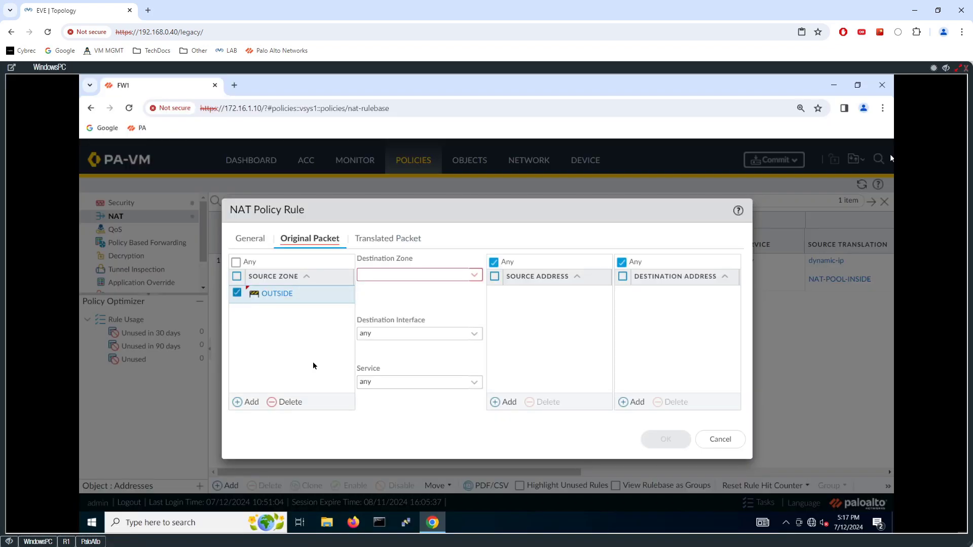
click(478, 279)
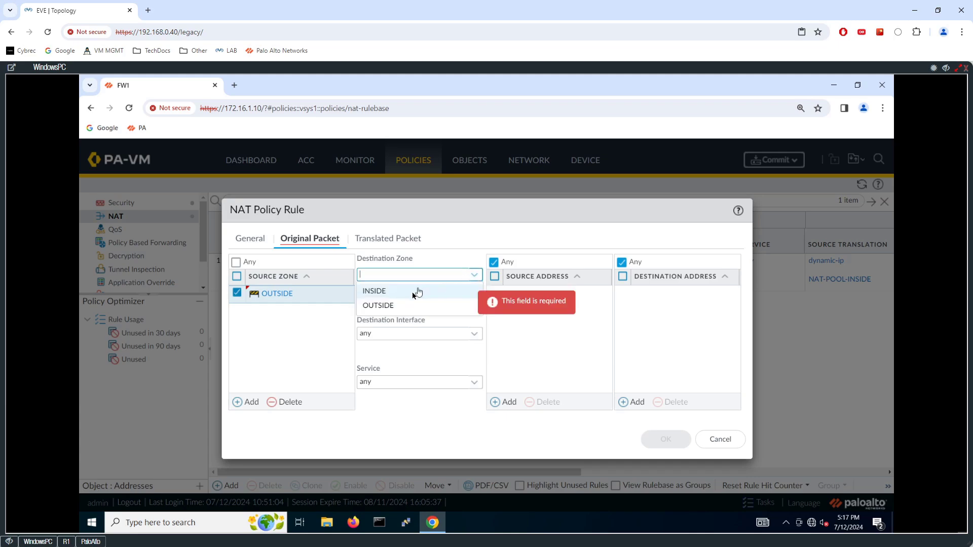
click(396, 304)
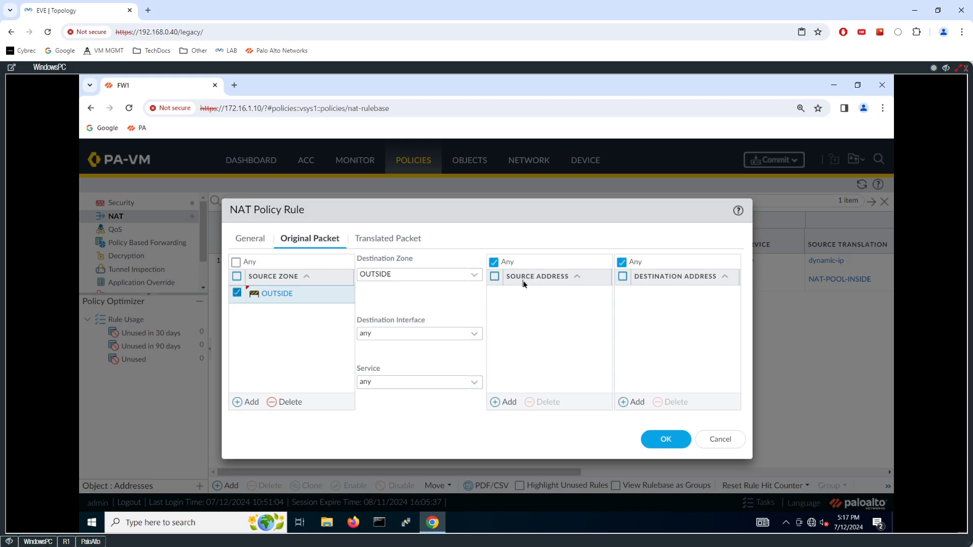
Add NAT-R1-WEB as the original packet's destination address and open the translated packet settings.
click(634, 402)
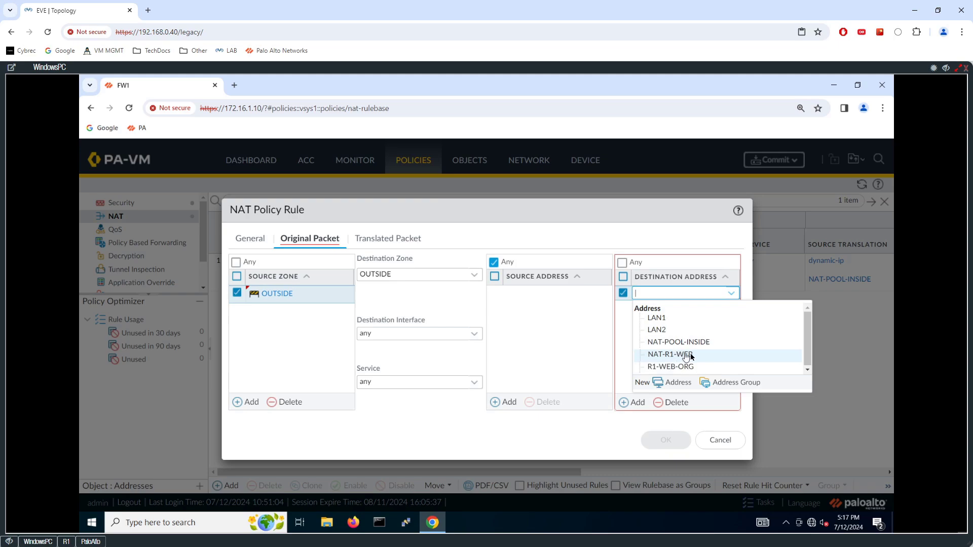
click(683, 354)
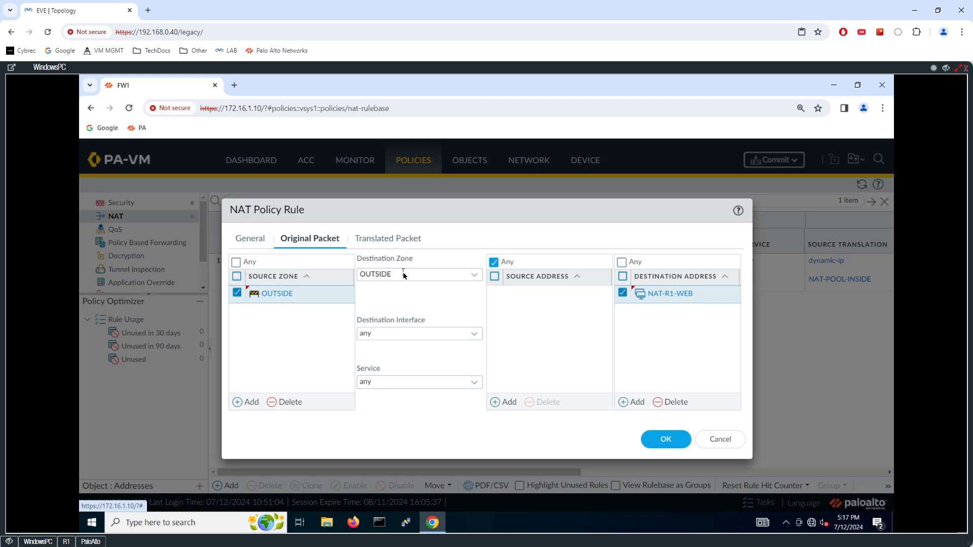
click(387, 239)
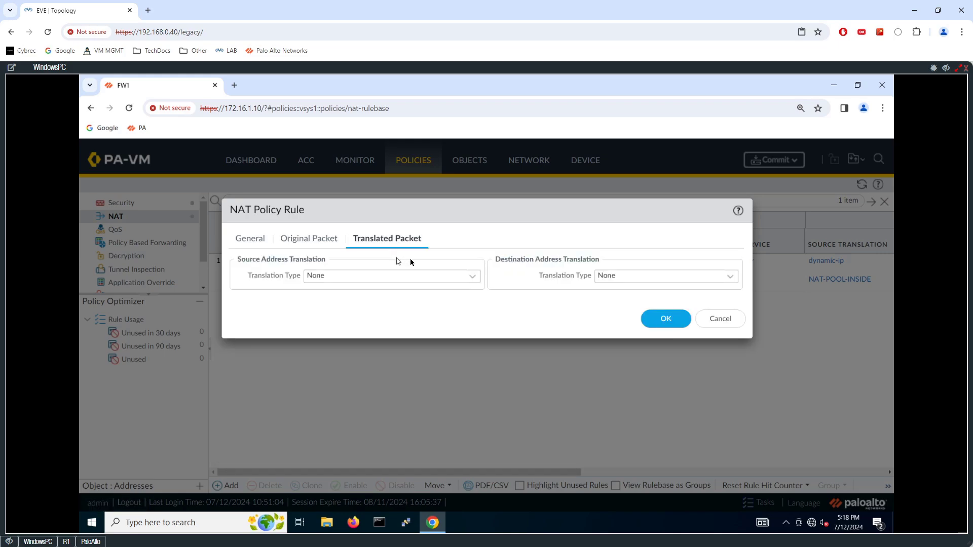
click(476, 278)
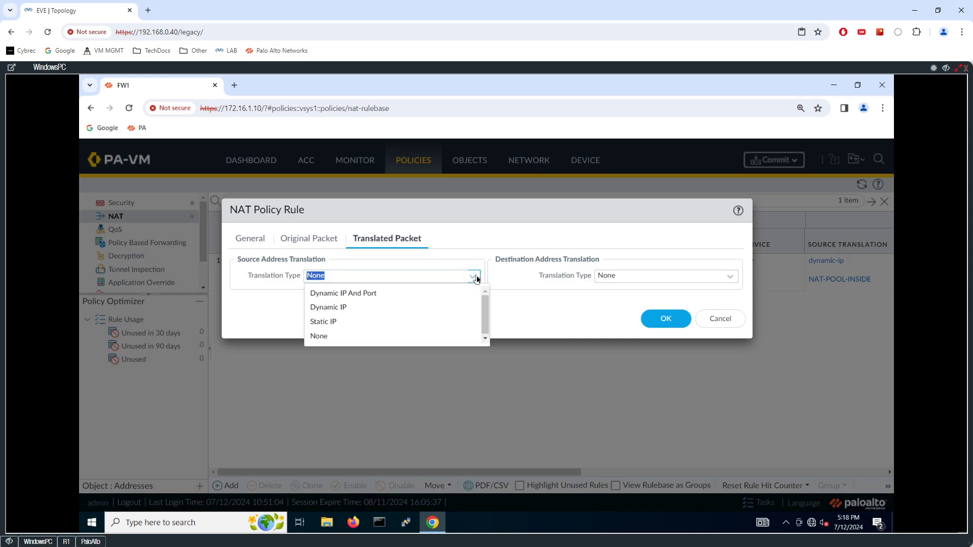
click(323, 323)
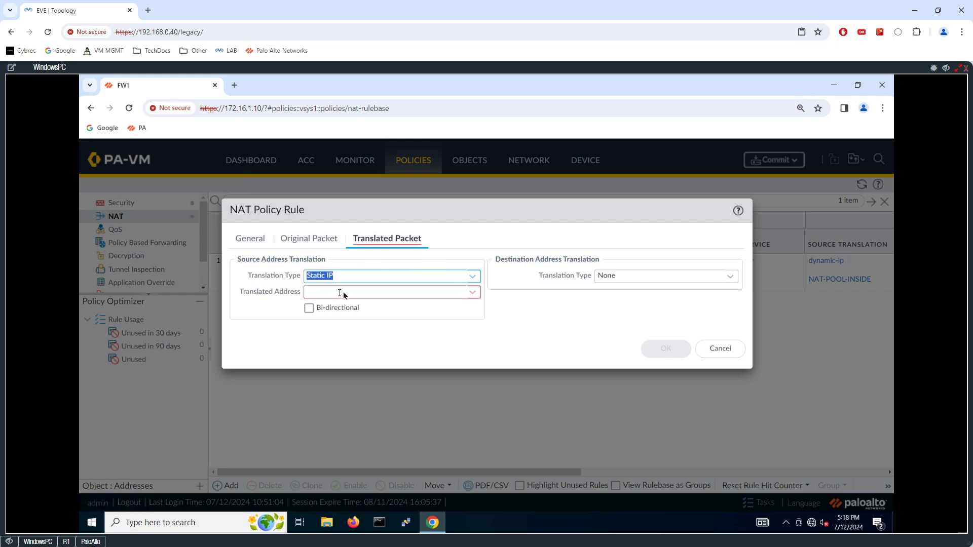
click(472, 277)
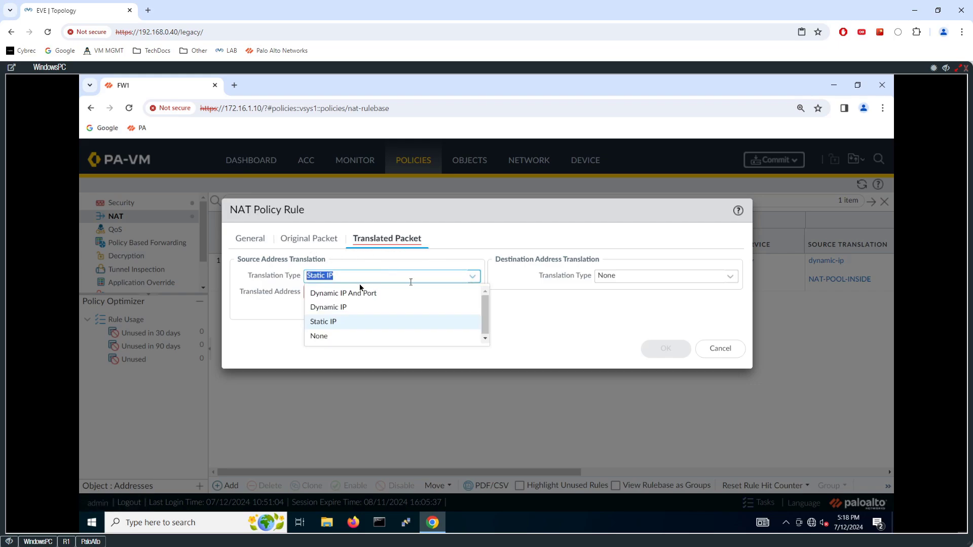
click(330, 336)
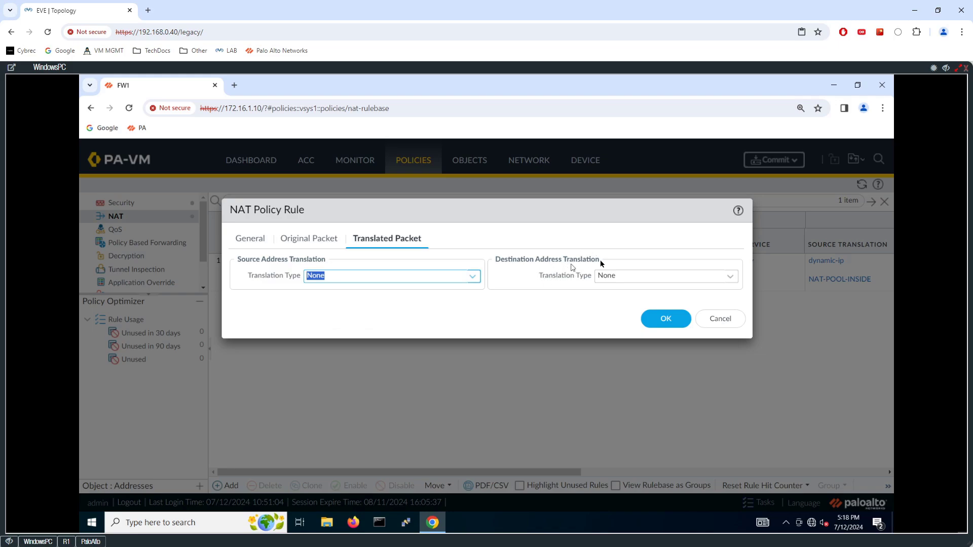
Set the destination address translation to Static IP with R1-WEB-ORG as the translated address.
click(730, 277)
click(614, 294)
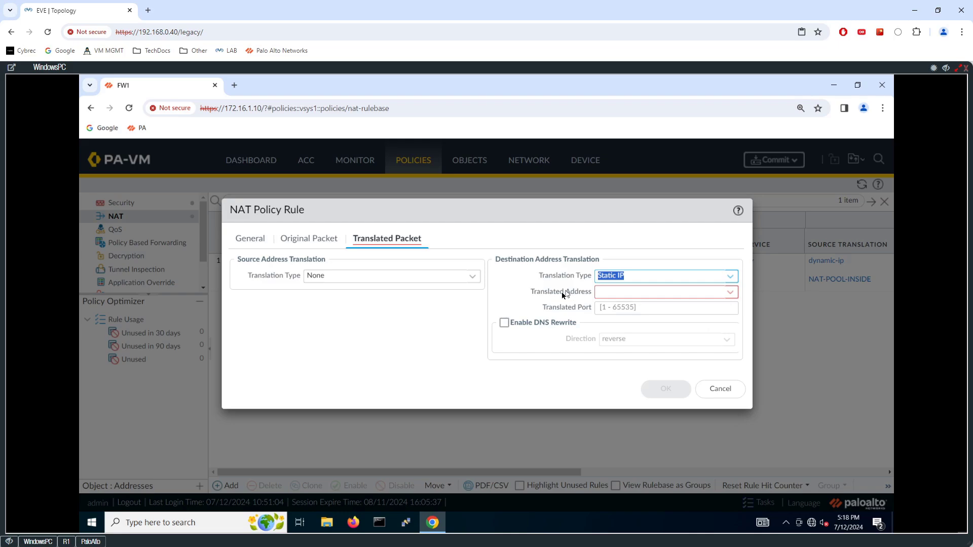
click(730, 292)
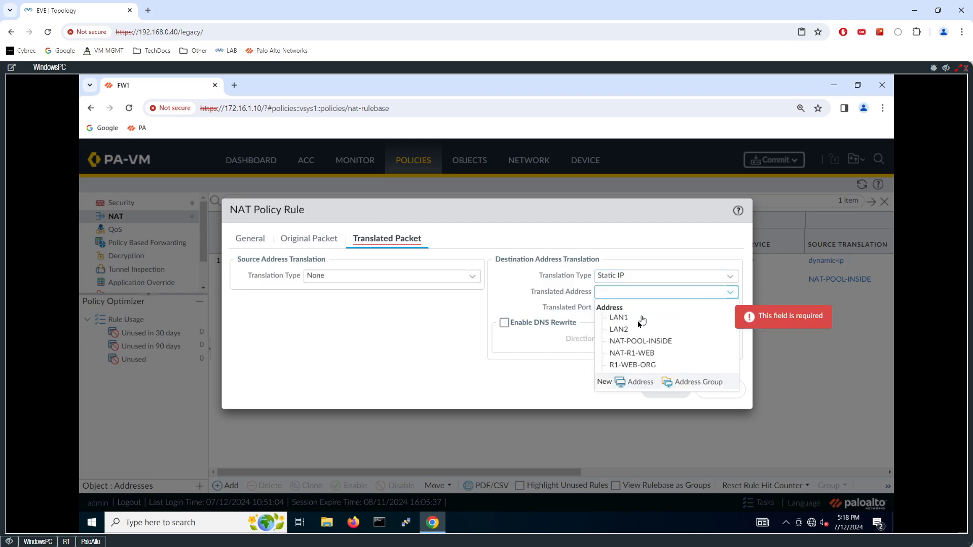
click(632, 354)
click(730, 293)
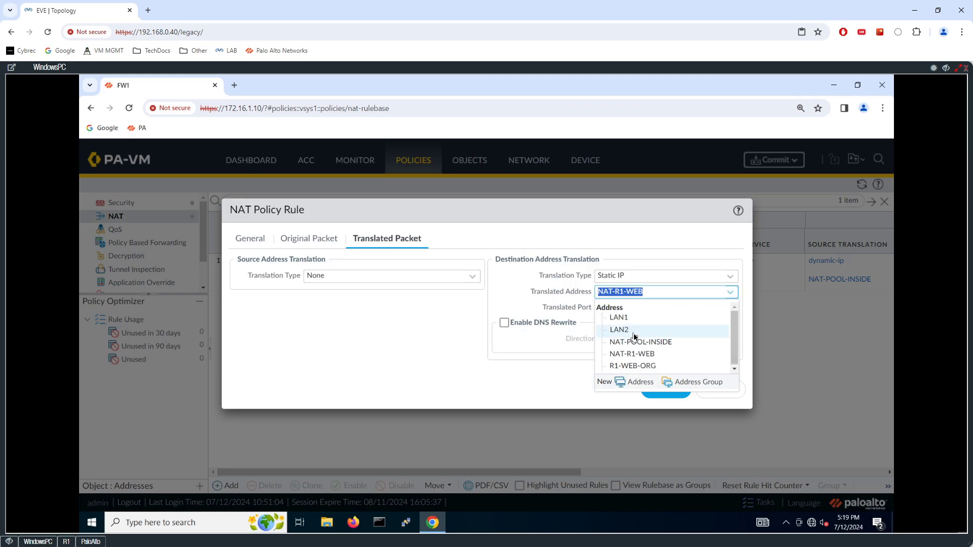
click(650, 367)
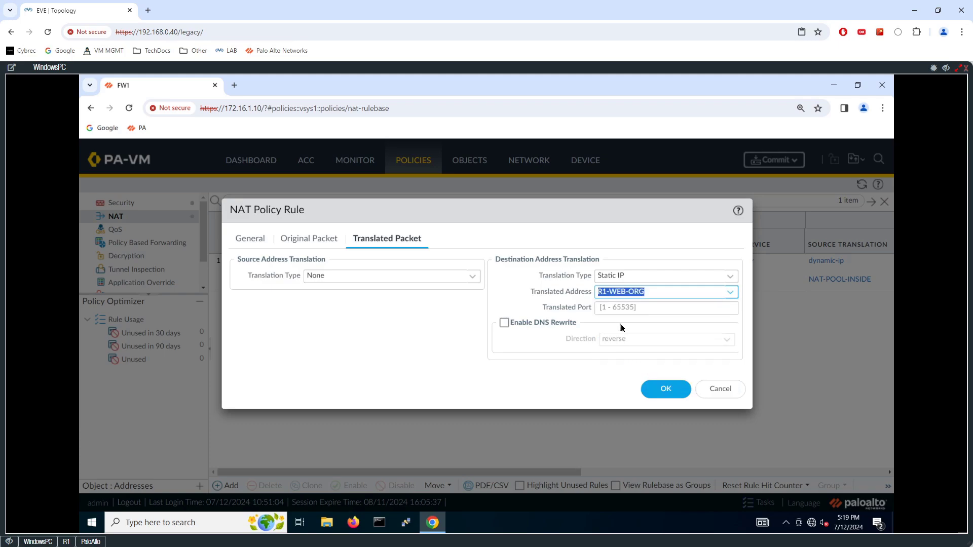
click(621, 326)
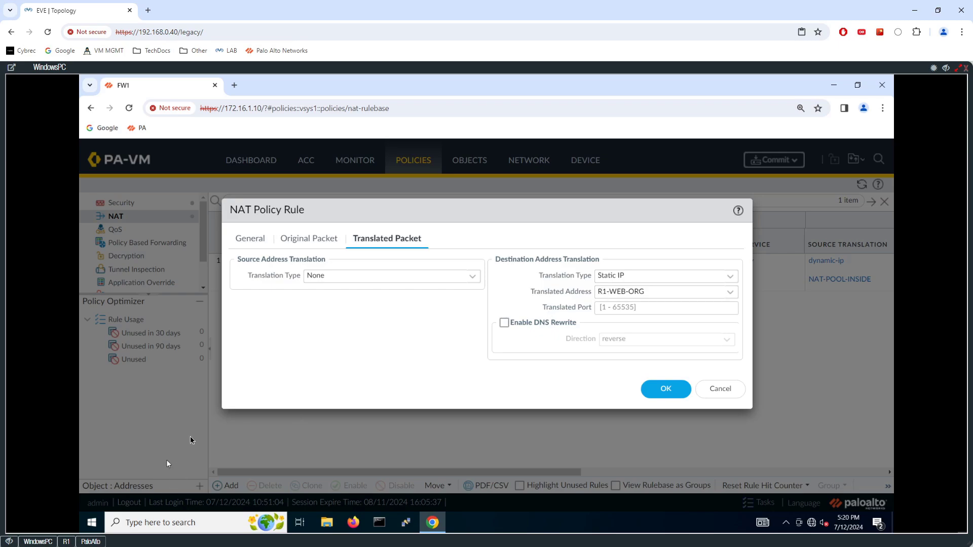
Write 172.31.1.1 beside R1 on the topology as a temporary annotation and return to the WindowsPC console.
click(947, 68)
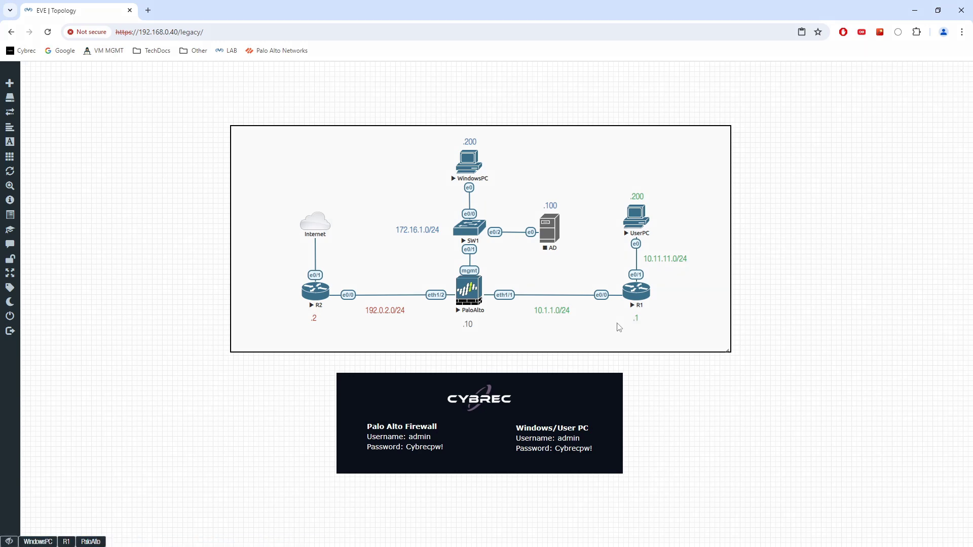
mouse_move(659, 296)
mouse_down()
mouse_move(661, 305)
mouse_move(684, 305)
mouse_up()
click(687, 307)
drag(701, 303, 739, 317)
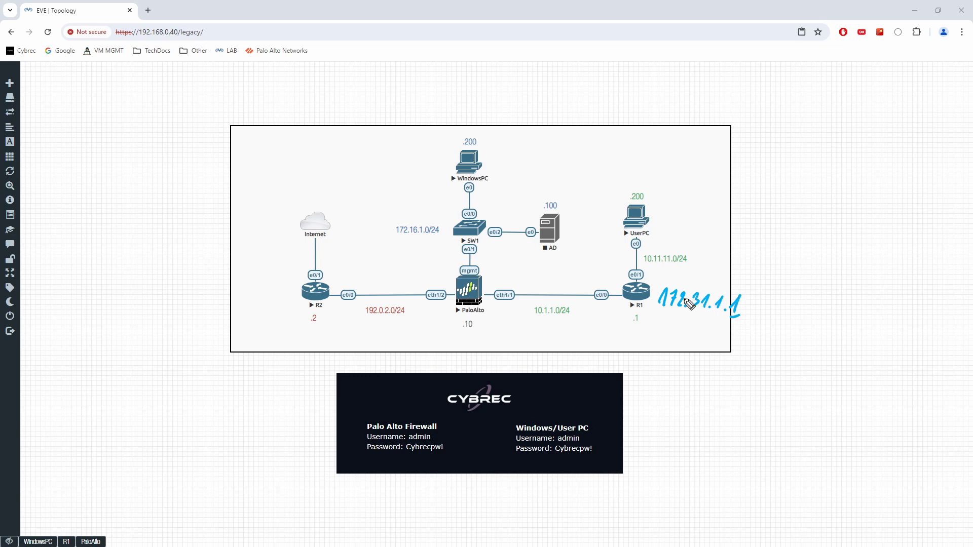
mouse_move(661, 310)
mouse_down()
mouse_move(659, 321)
mouse_move(647, 309)
mouse_up()
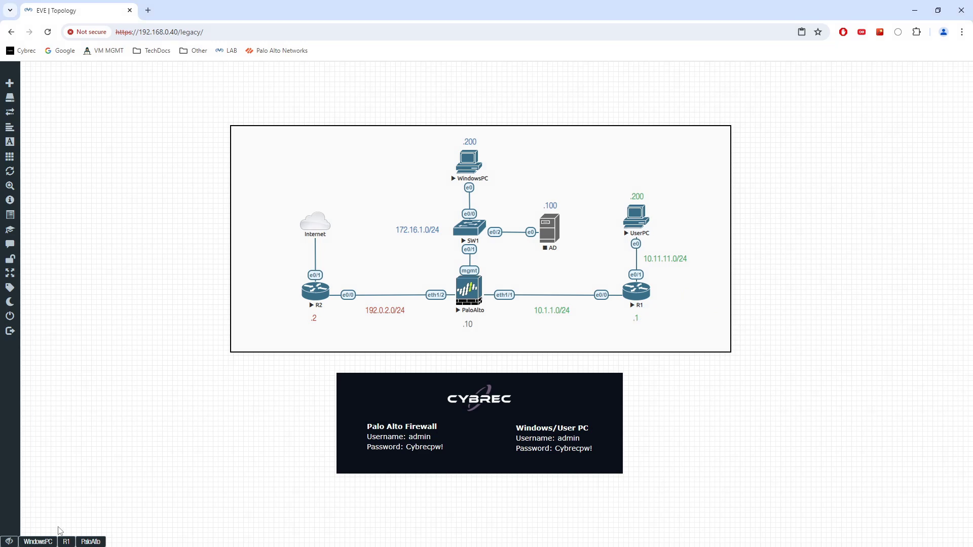
click(38, 542)
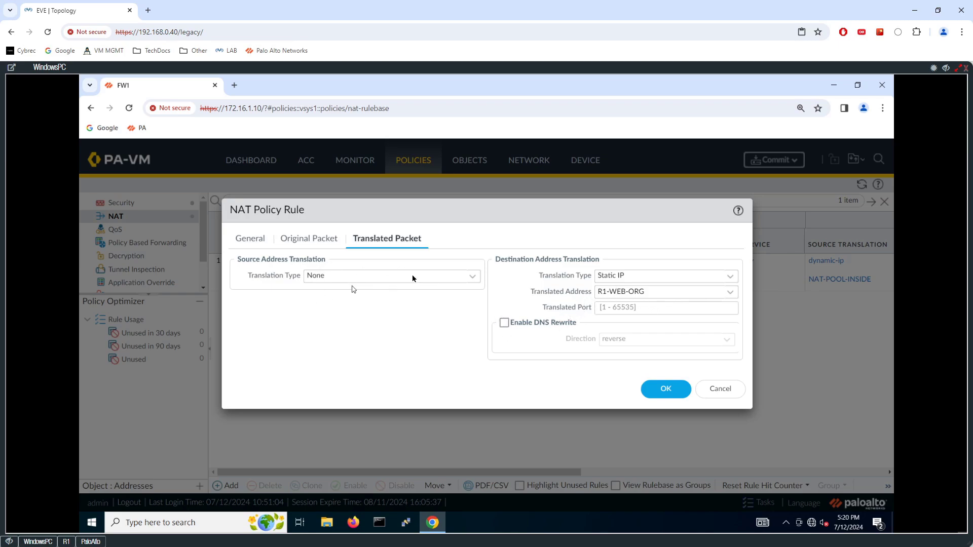
Save the NAT rule and review its translated packet columns in the NAT rulebase.
click(664, 390)
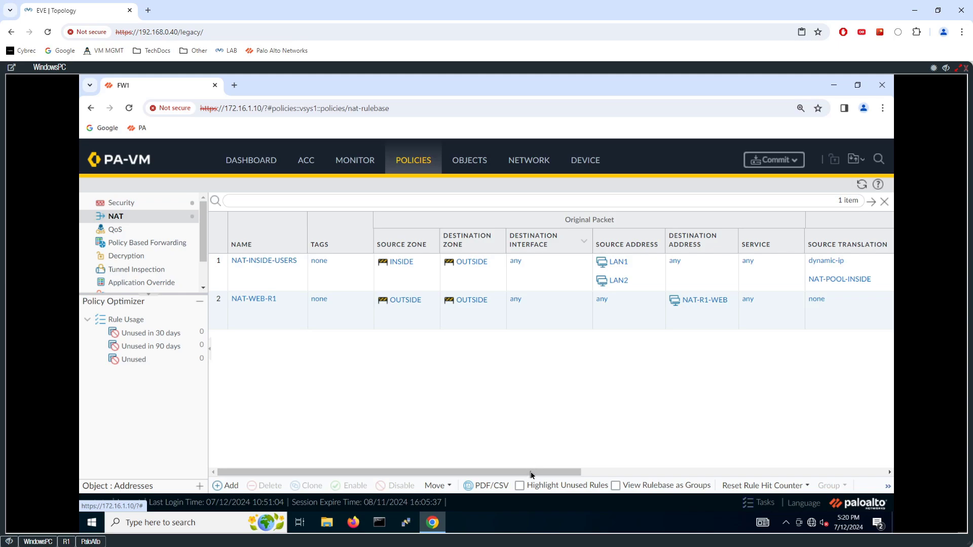
drag(531, 472, 701, 465)
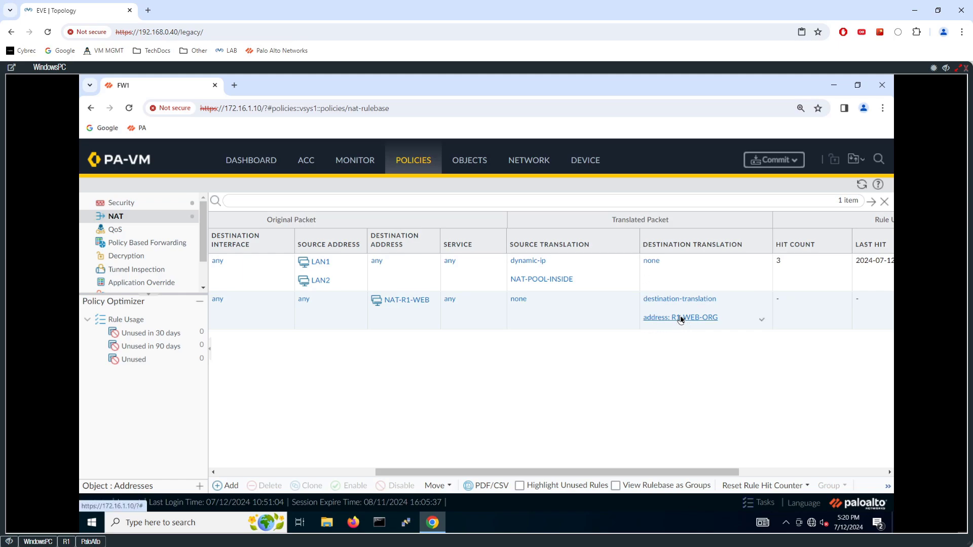
Start a new security policy rule named R1-WEB with the rule type interzone.
click(124, 206)
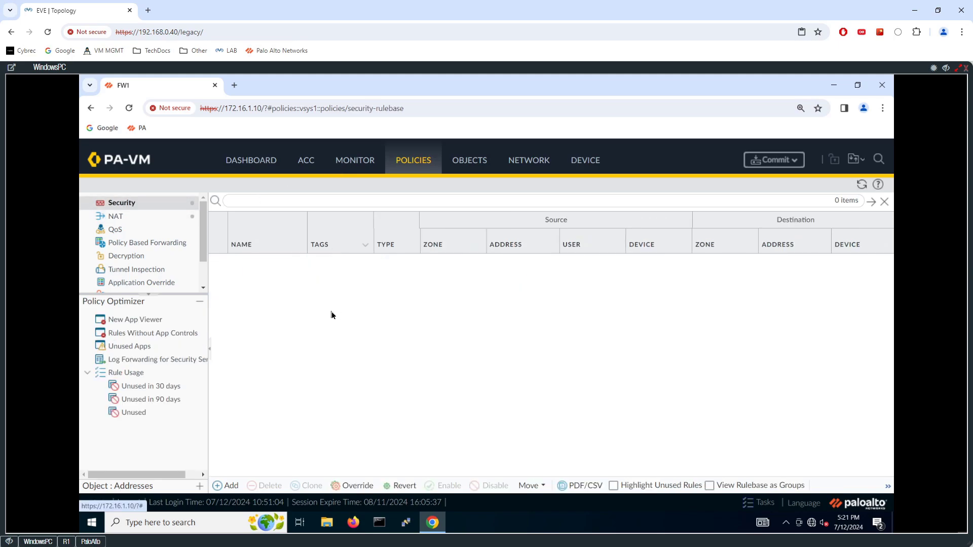
click(231, 487)
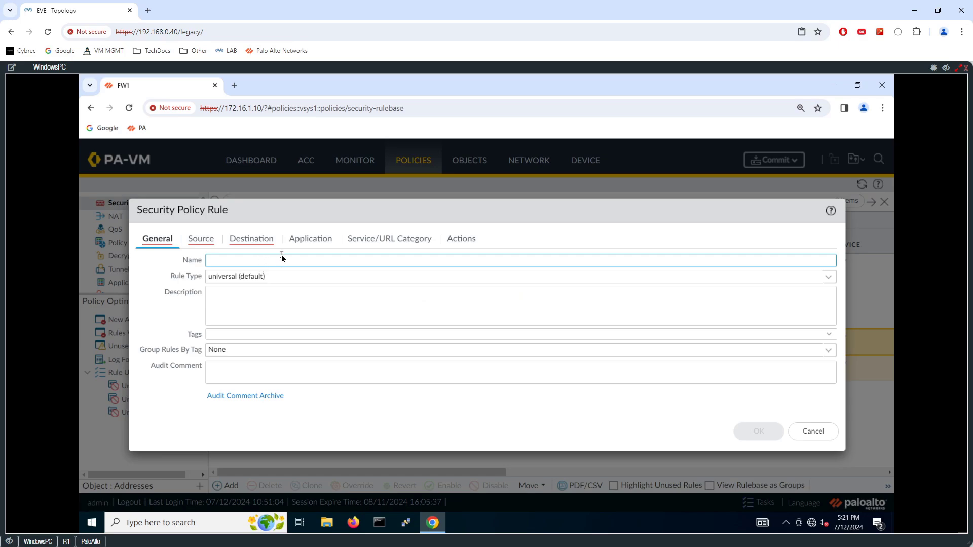
text(R)
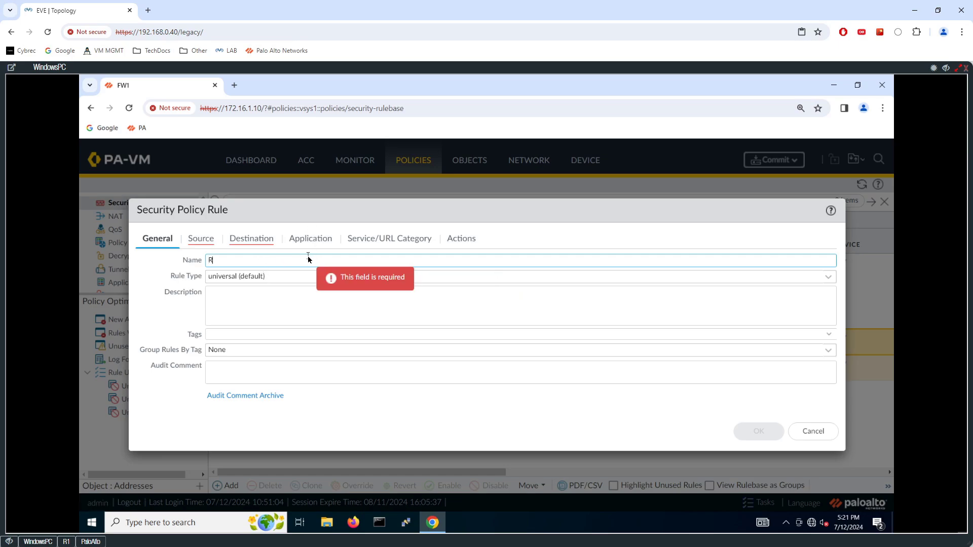
text(1-WEB)
click(830, 277)
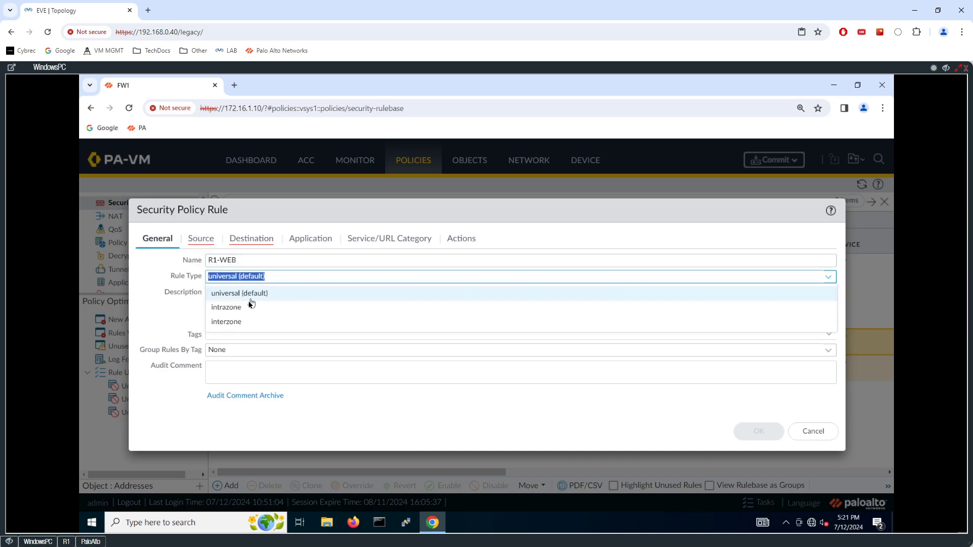
click(244, 321)
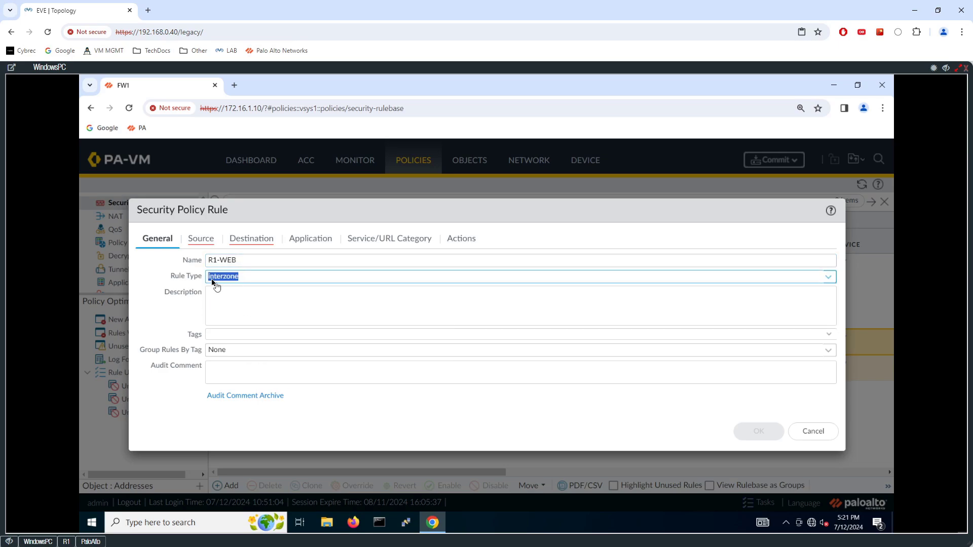
Add OUTSIDE as the source zone of the R1-WEB security rule.
click(202, 239)
click(158, 403)
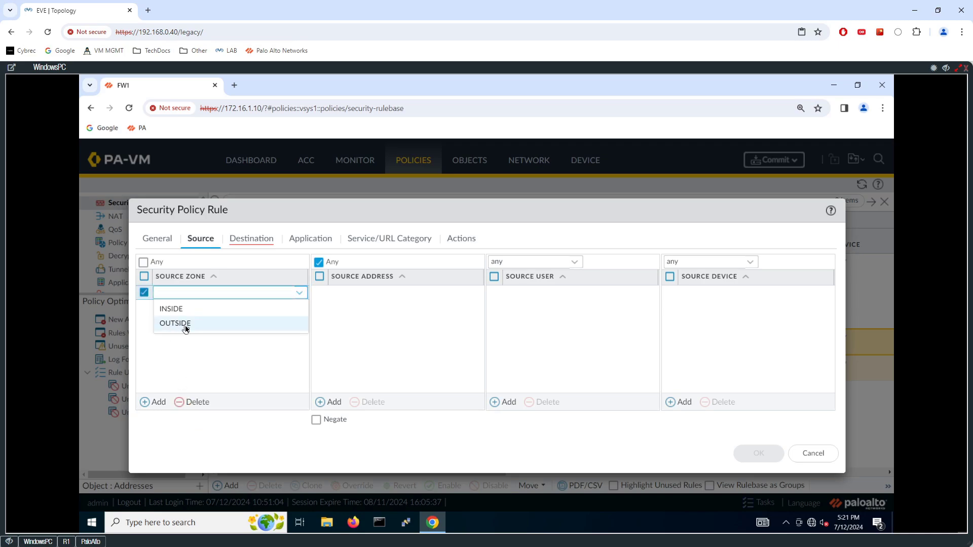
click(183, 324)
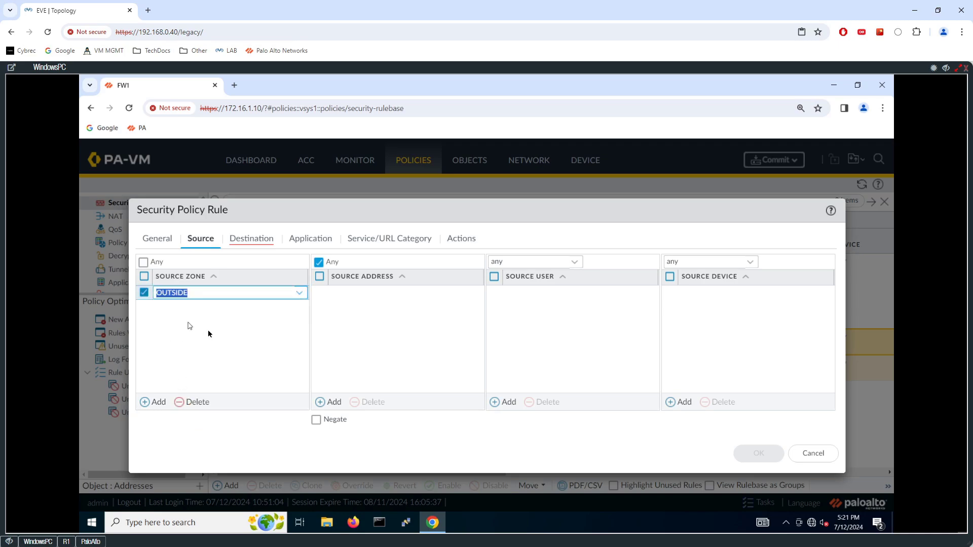
click(202, 338)
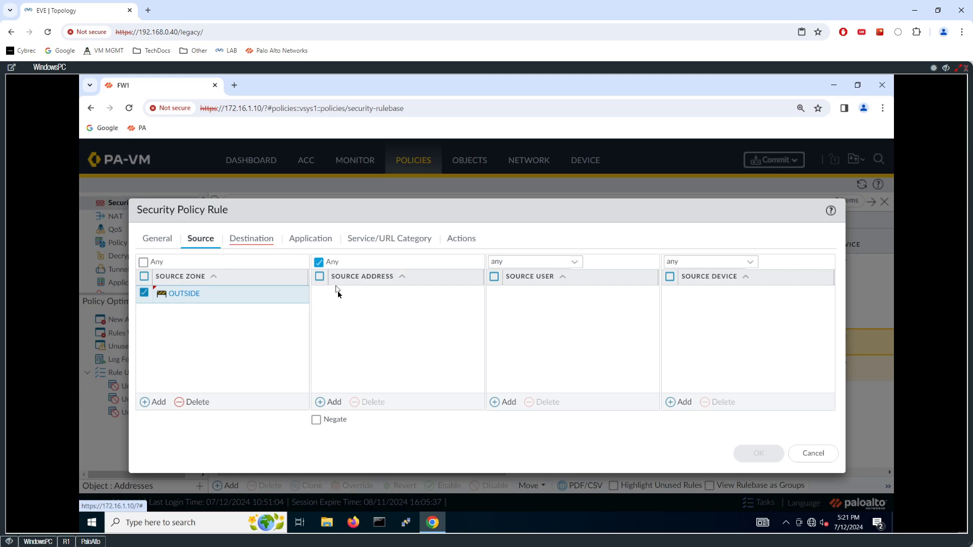
Set the rule's destination zone to INSIDE and its destination address to the NAT-R1-WEB object.
click(252, 239)
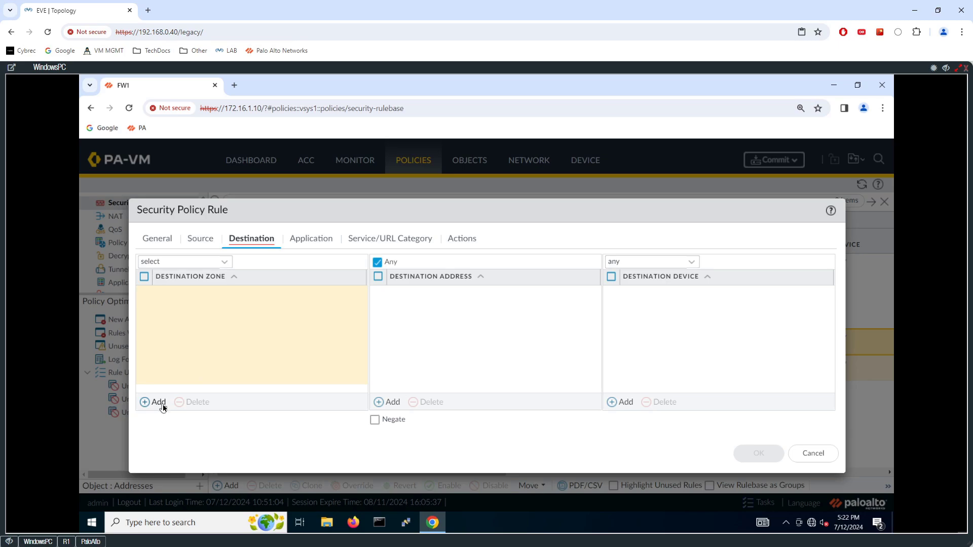
click(158, 402)
click(183, 315)
click(396, 323)
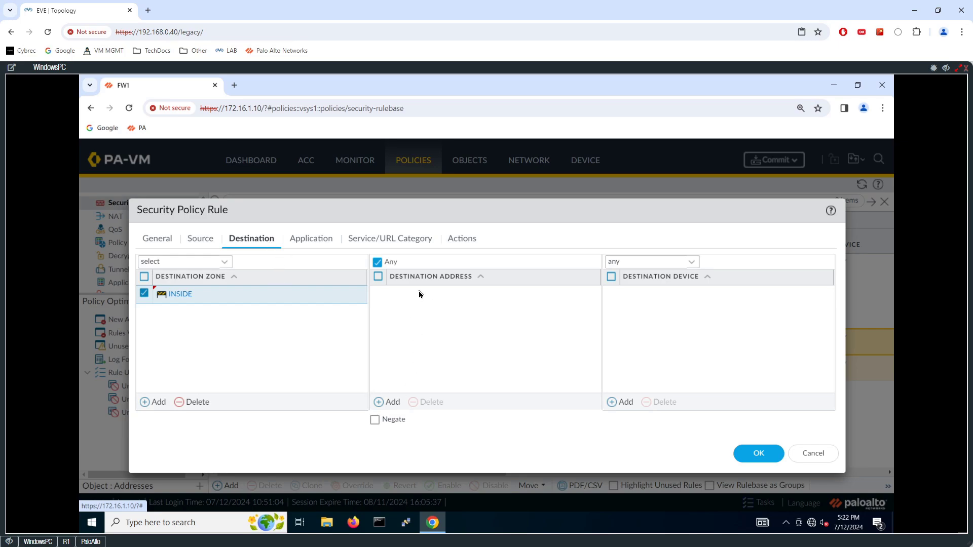
click(390, 403)
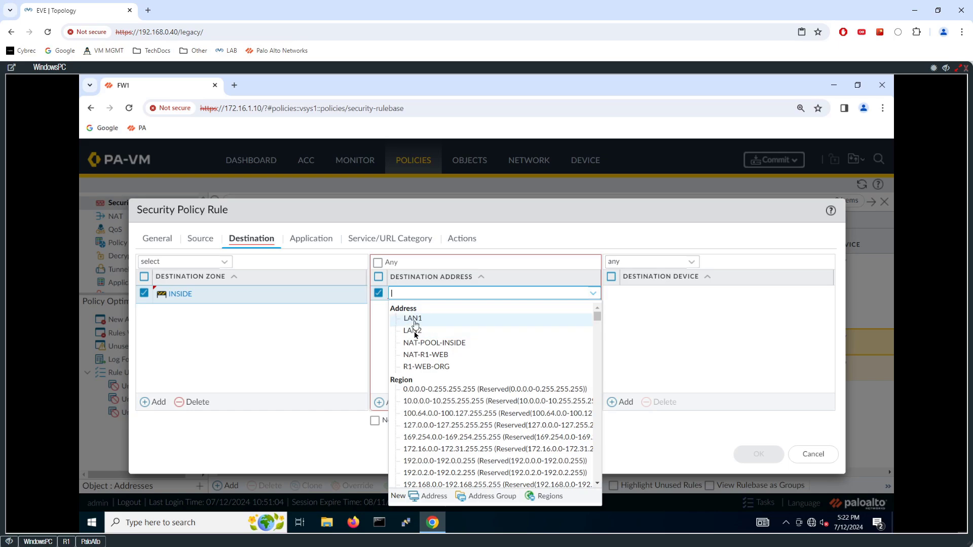
click(454, 360)
click(440, 352)
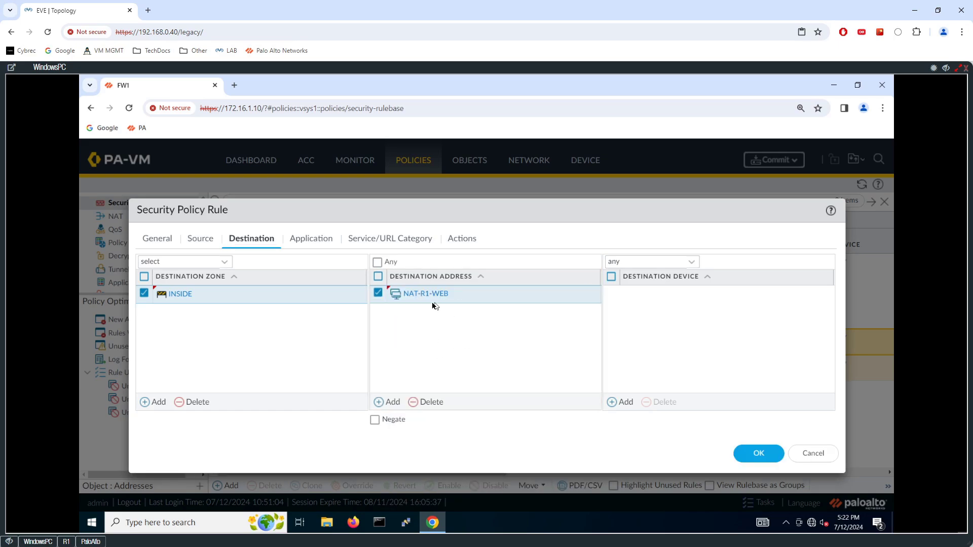
Add web-browsing and ssl as the allowed applications of the R1-WEB rule.
click(311, 239)
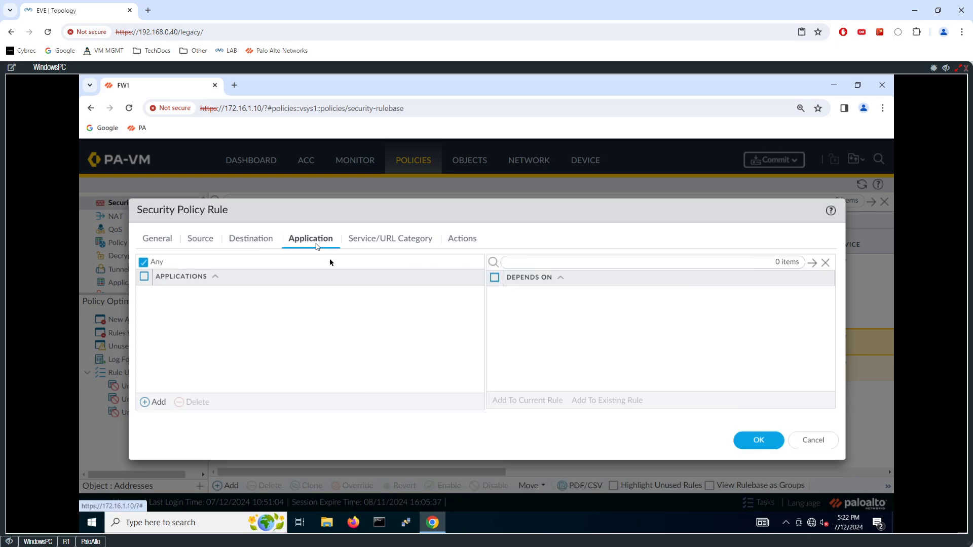
click(155, 402)
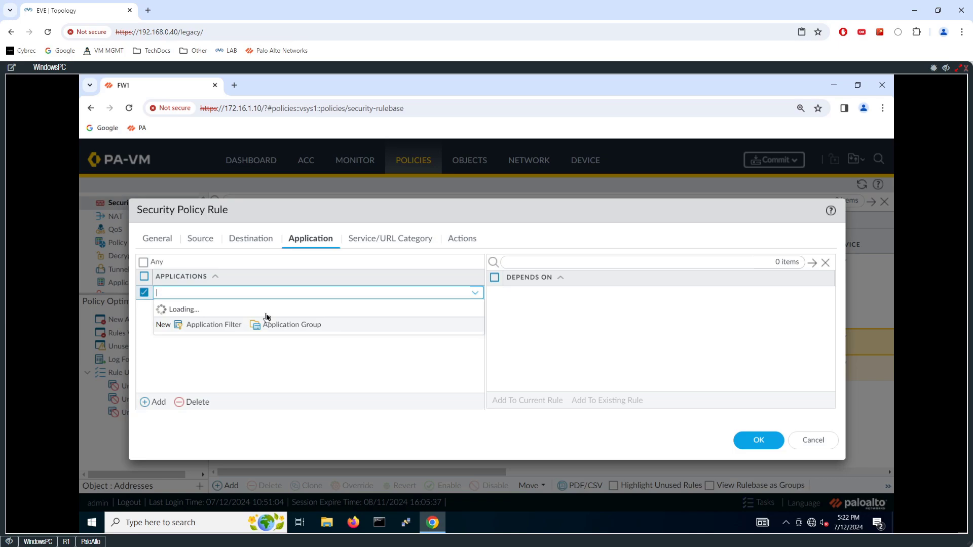
text(web-brow)
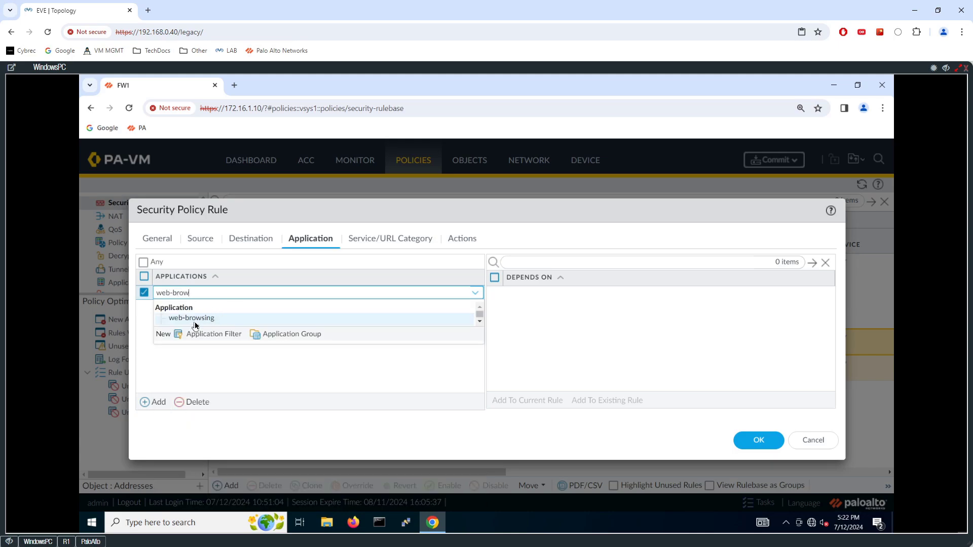
click(195, 319)
click(154, 403)
text(ssl)
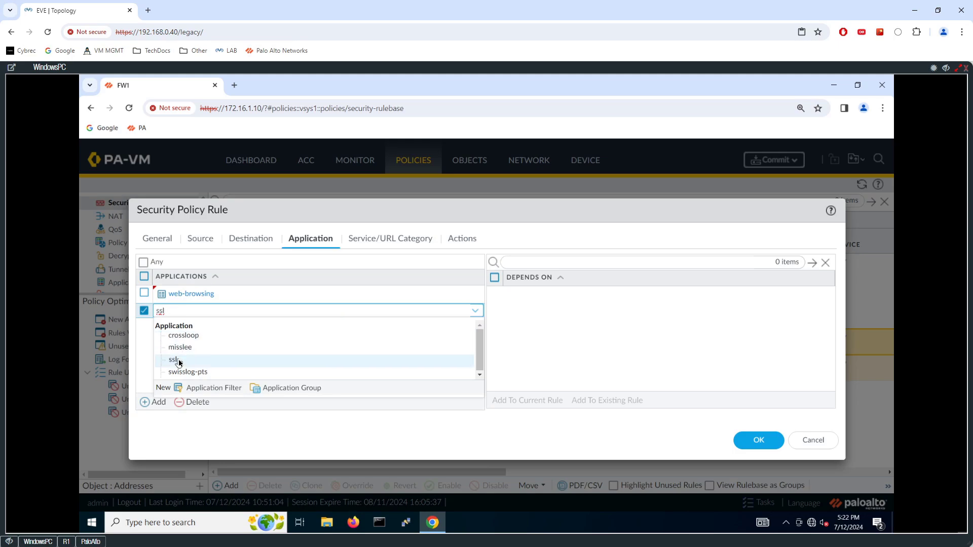
click(196, 356)
Check the rule's service and action settings and save the R1-WEB rule.
click(405, 244)
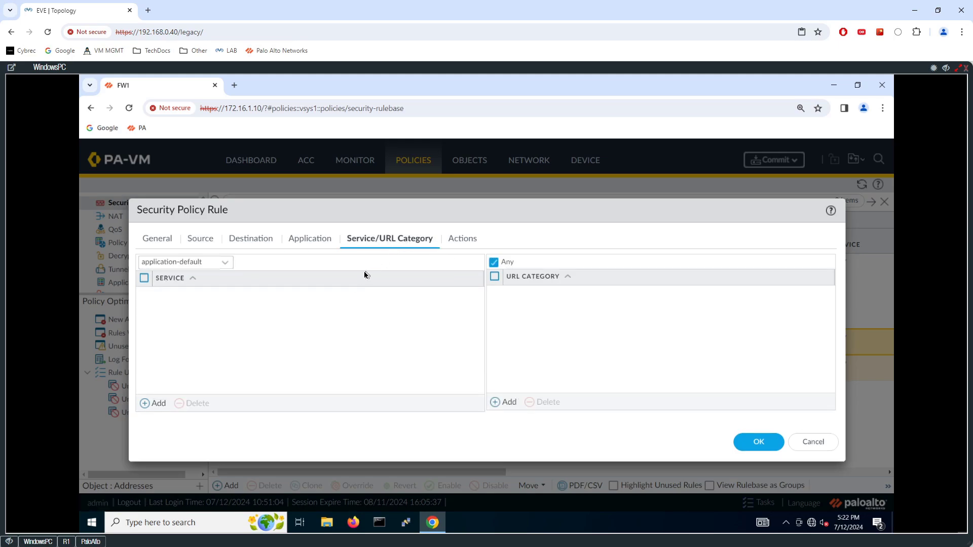
click(463, 240)
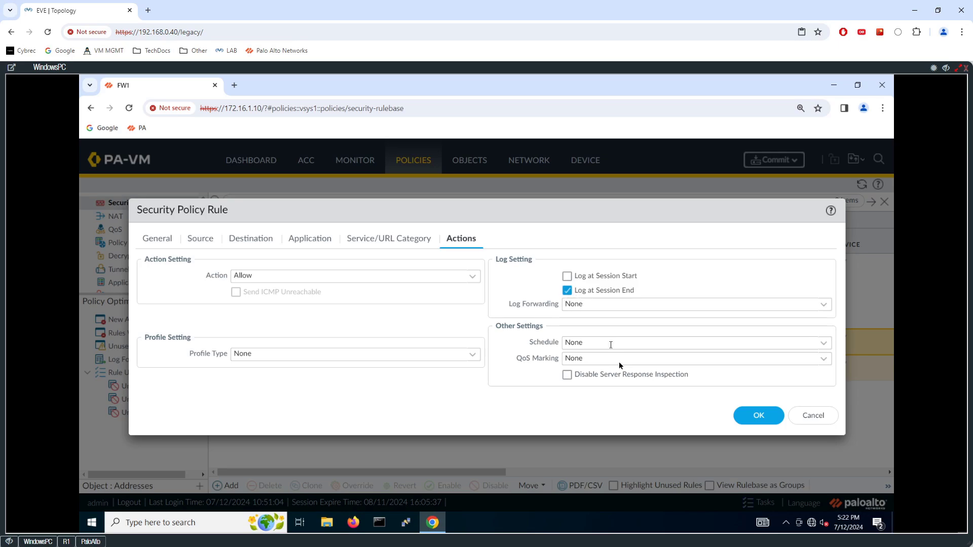
click(759, 414)
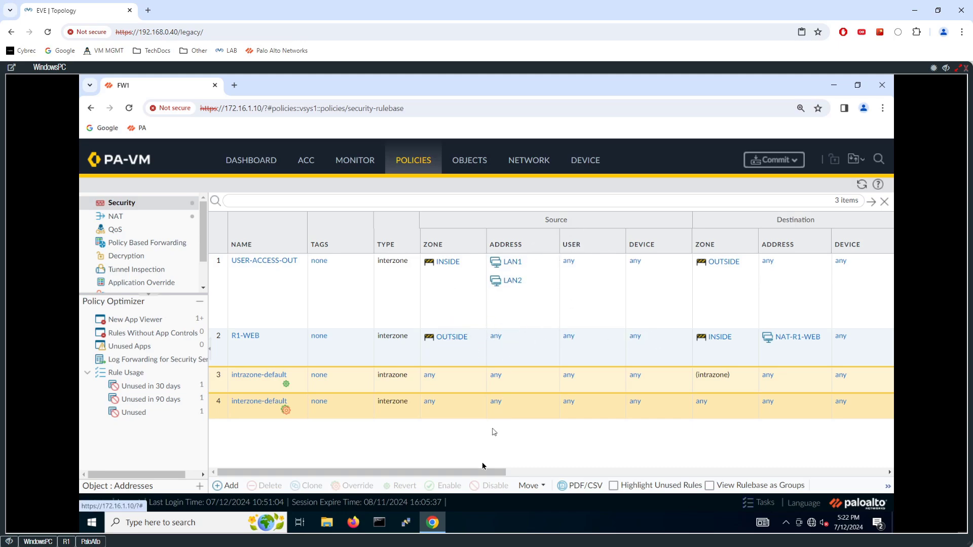
Review the R1-WEB entry in the security rulebase and commit all changes to the firewall.
drag(470, 475, 532, 466)
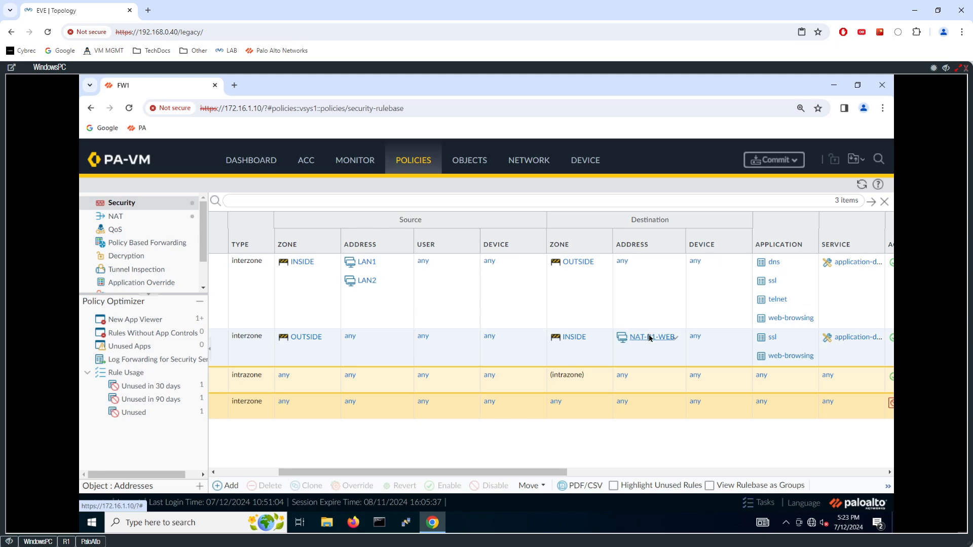
click(768, 160)
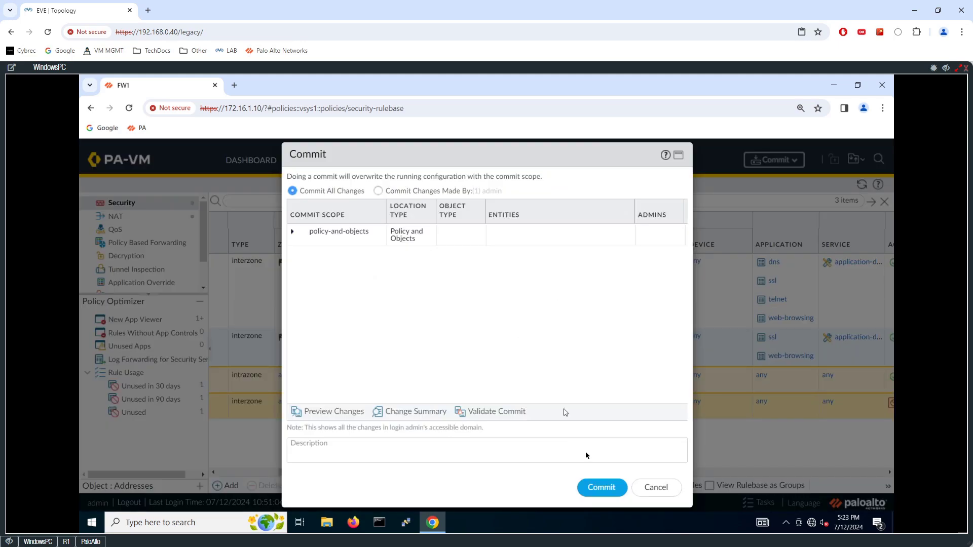
click(602, 486)
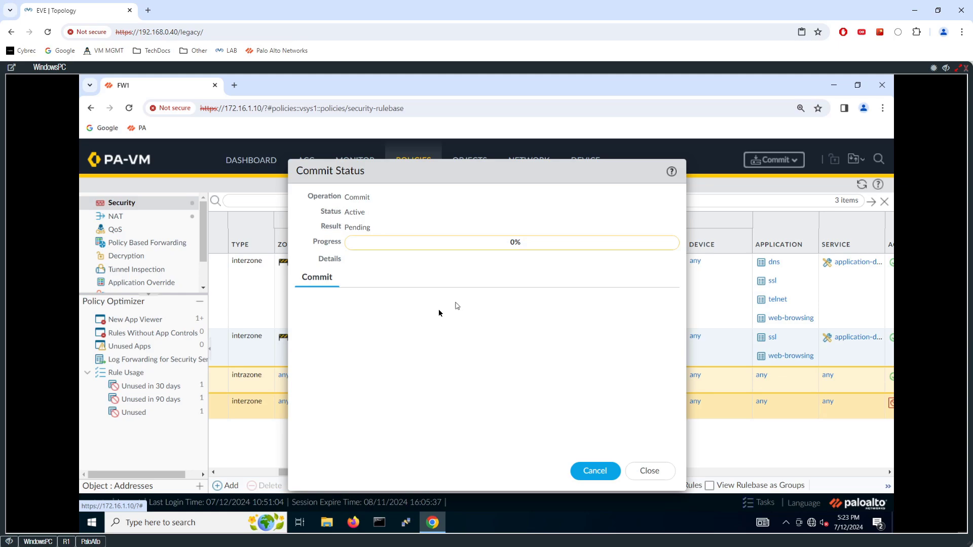
Open the R2 console from the topology, widen its window and move it toward the middle of the canvas.
click(946, 68)
click(318, 292)
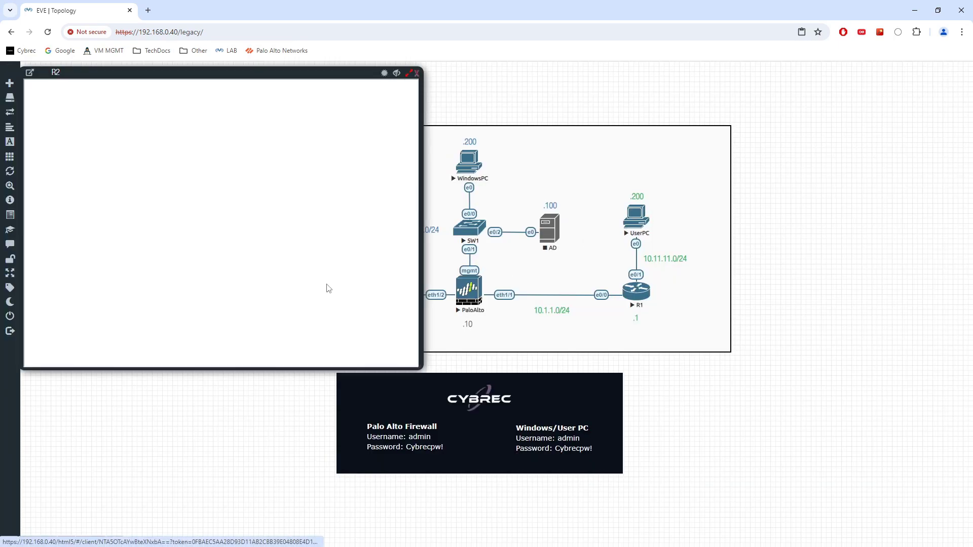
drag(427, 368, 722, 309)
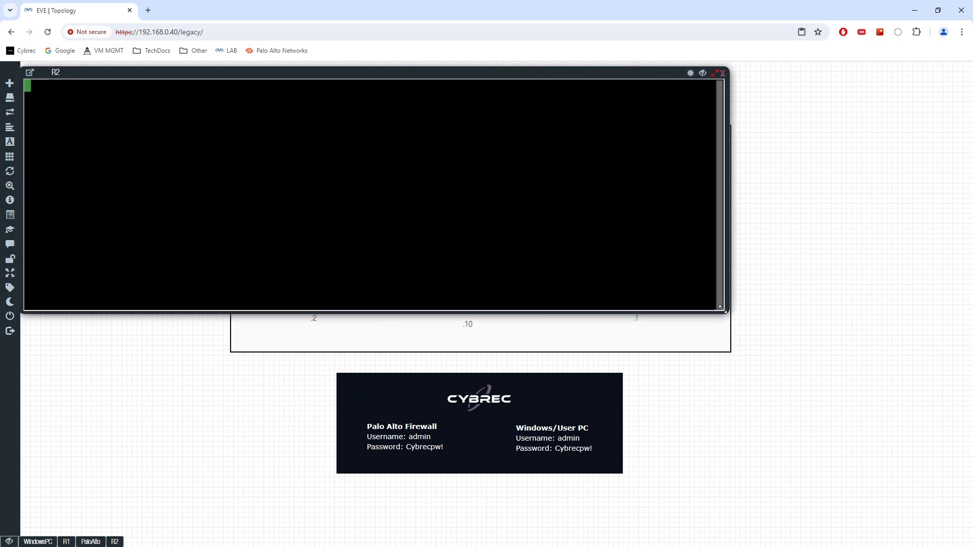
drag(457, 79, 650, 176)
drag(592, 118, 591, 117)
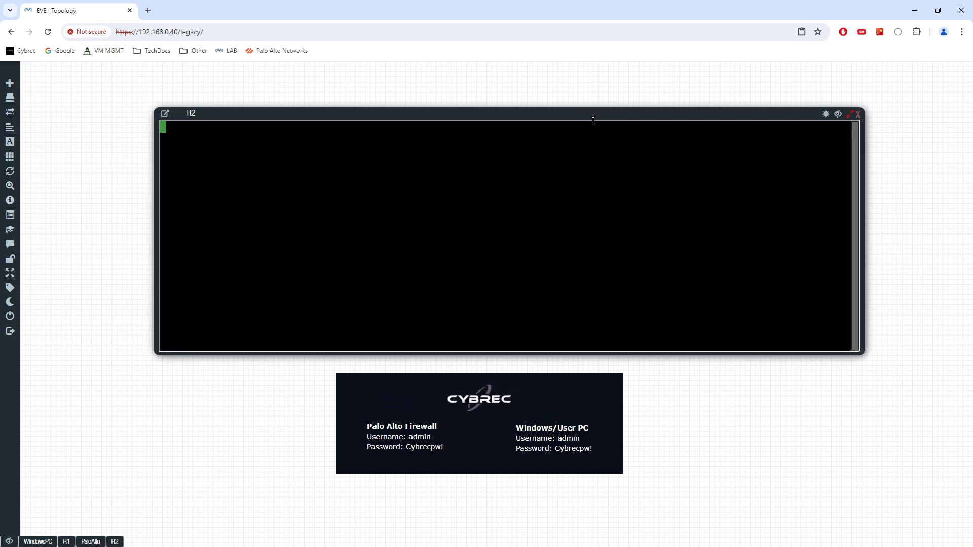
key(Return)
key(Return)
Return to the WindowsPC console and close the commit status dialog.
click(35, 541)
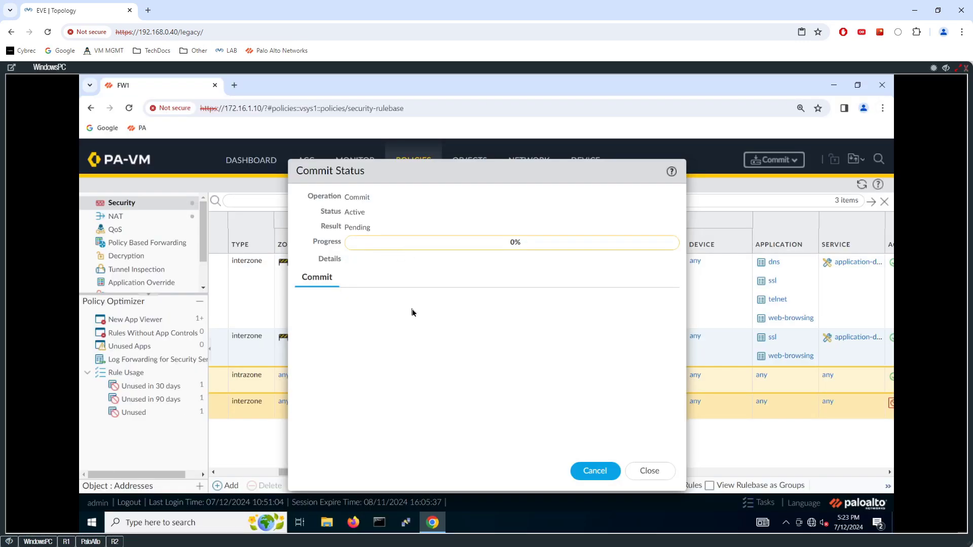
click(651, 471)
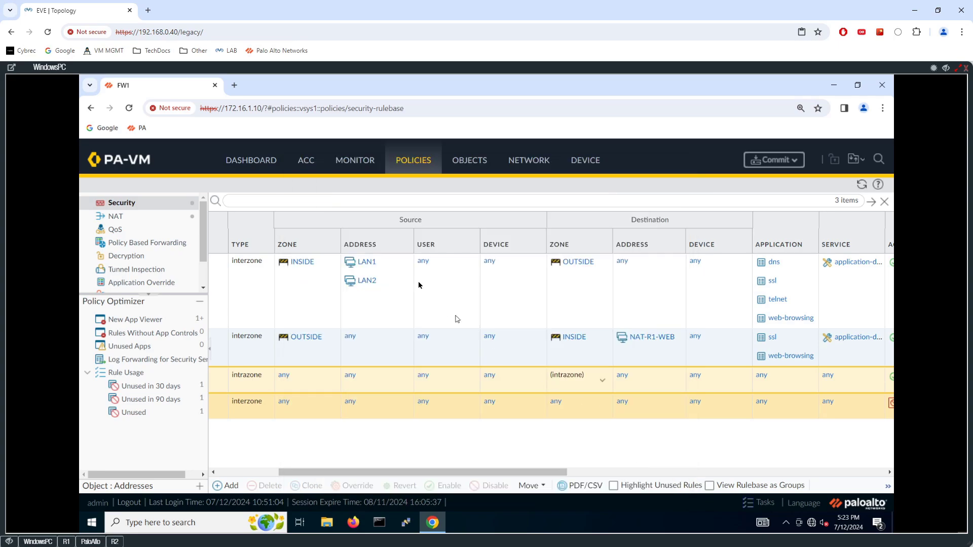
Set up a NAT Policy Match test in the device troubleshooting page with both the From and To zones set to OUTSIDE.
click(586, 169)
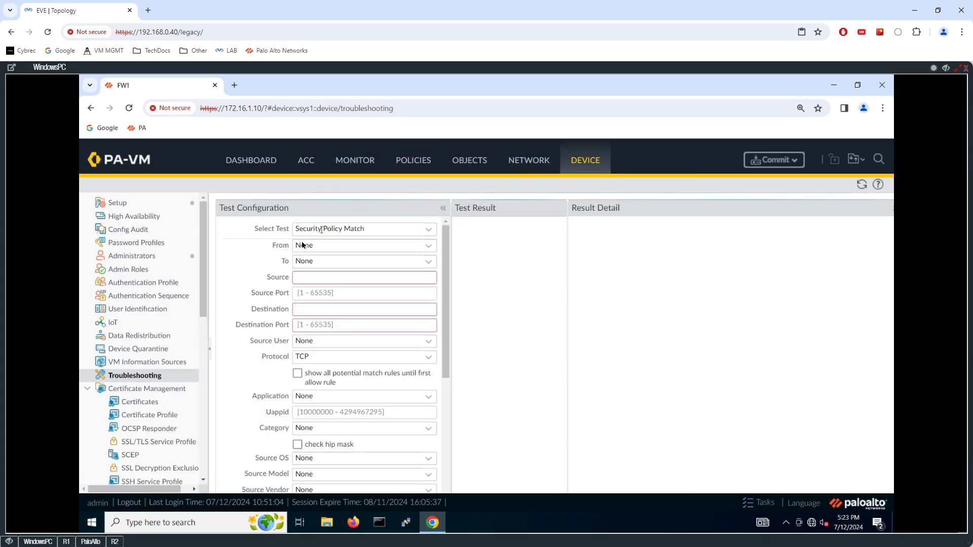
click(429, 229)
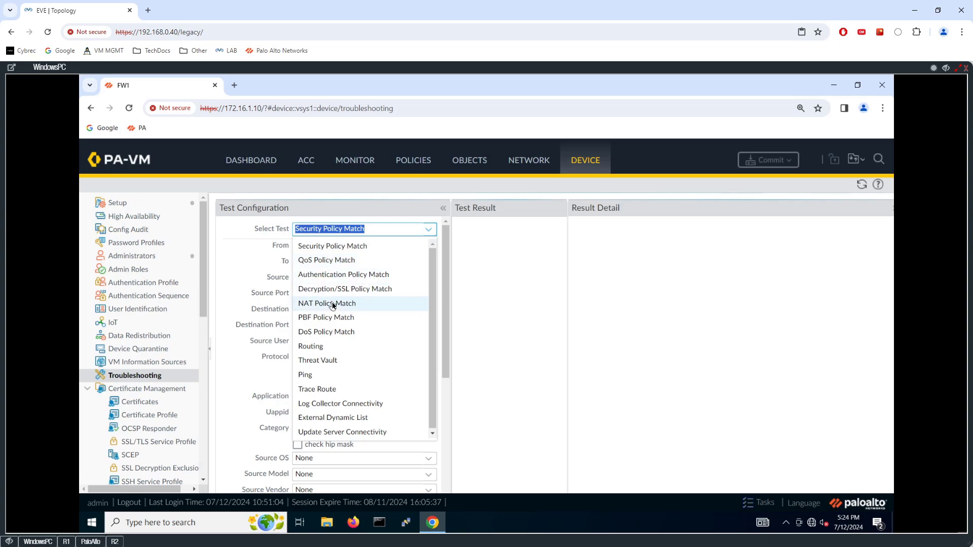
click(355, 304)
click(436, 246)
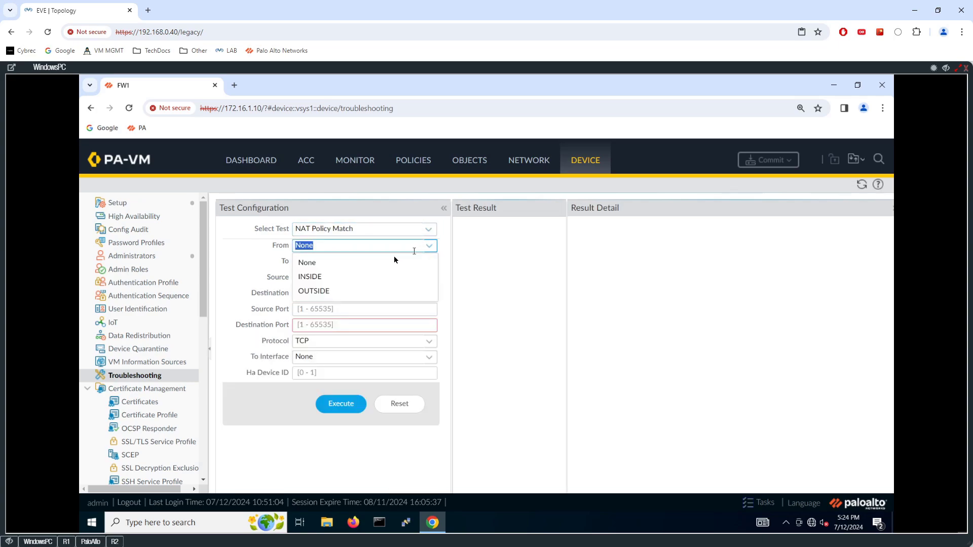
click(323, 290)
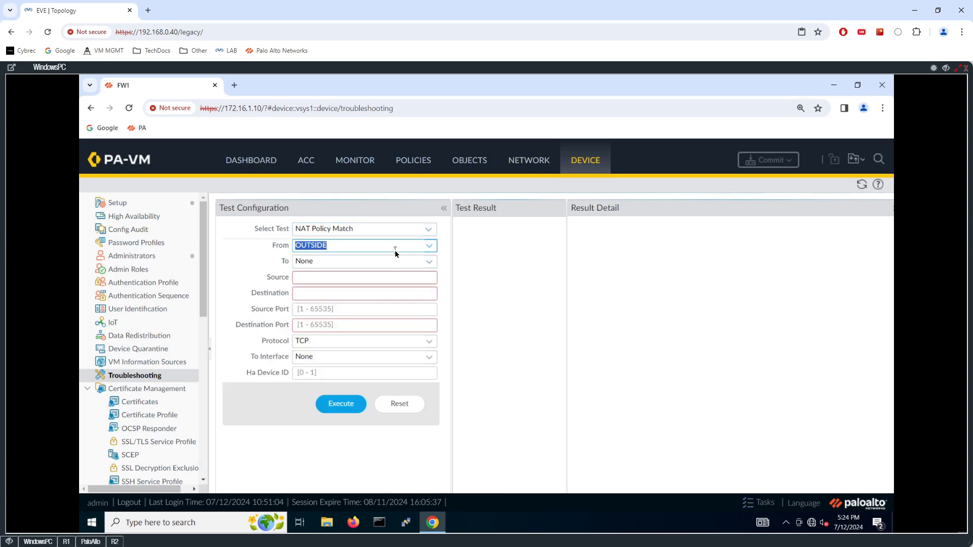
click(430, 265)
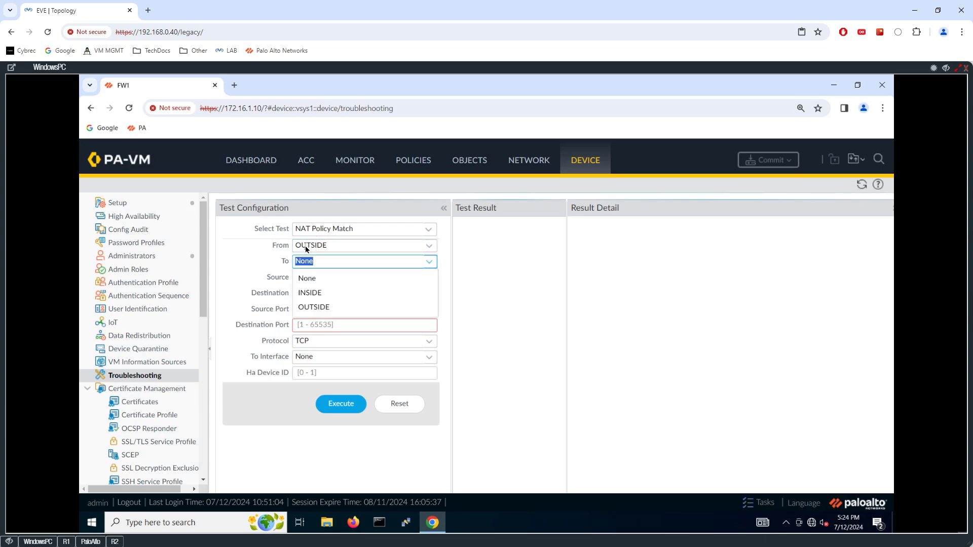
click(309, 309)
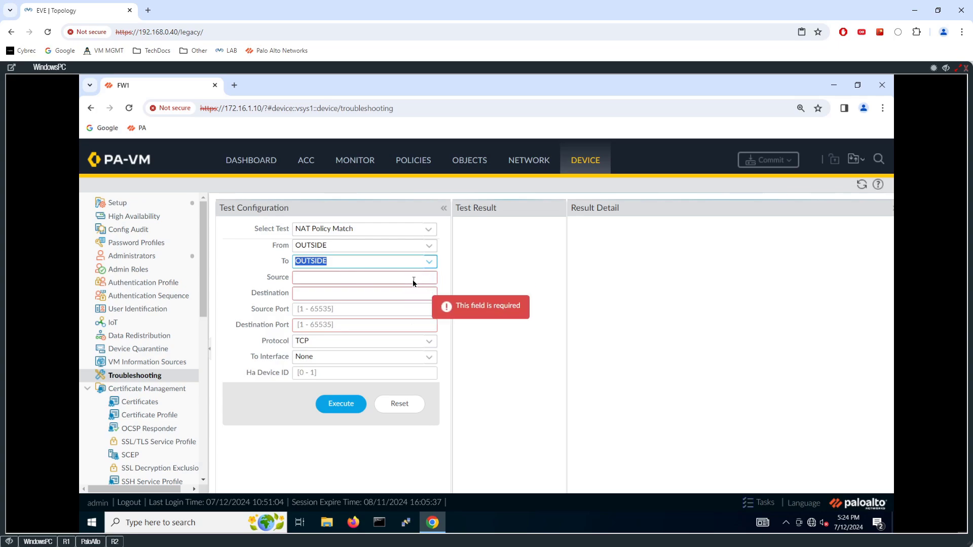
Run the NAT policy test with source 1.2.3.4, destination 192.0.2.161 and destination port 80, and inspect the result detail.
click(435, 277)
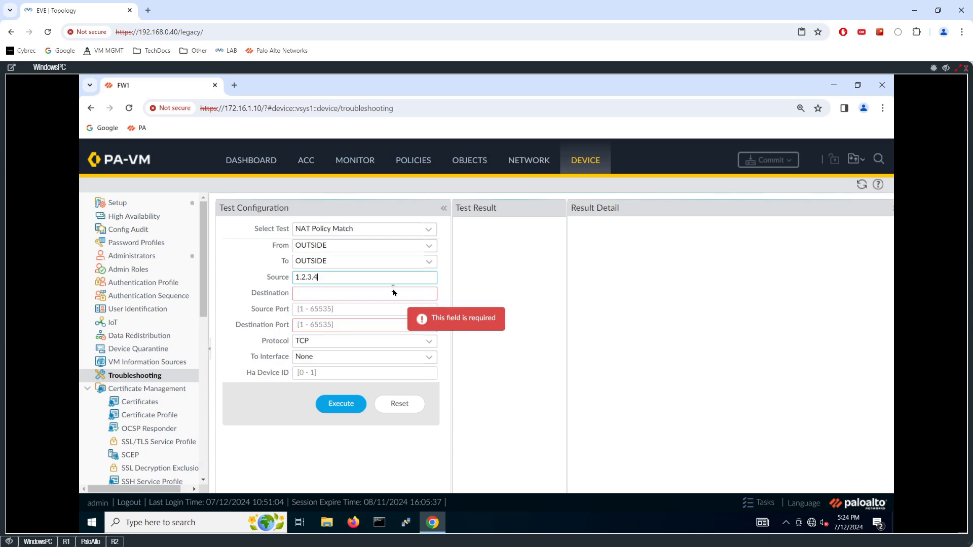
key(Tab)
text(192)
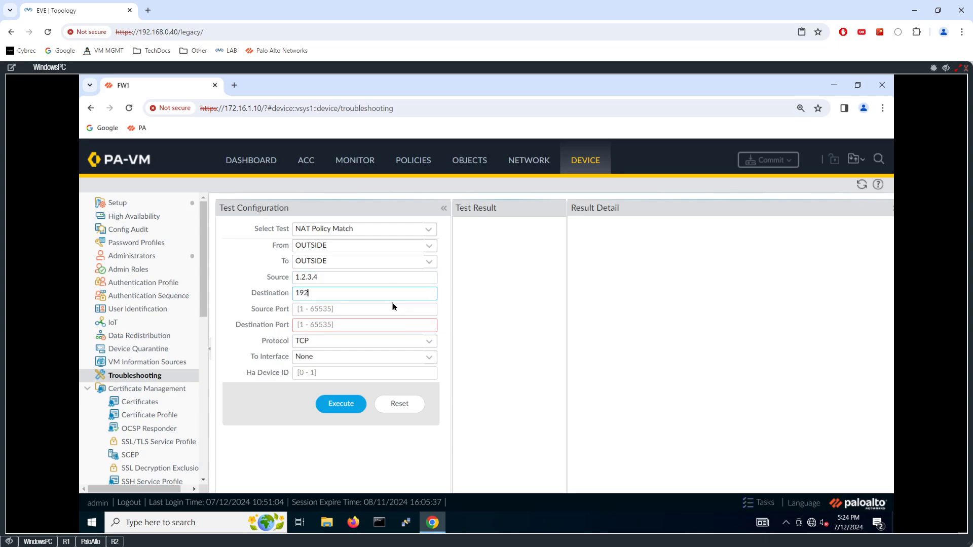
text(.0.2.161)
click(341, 325)
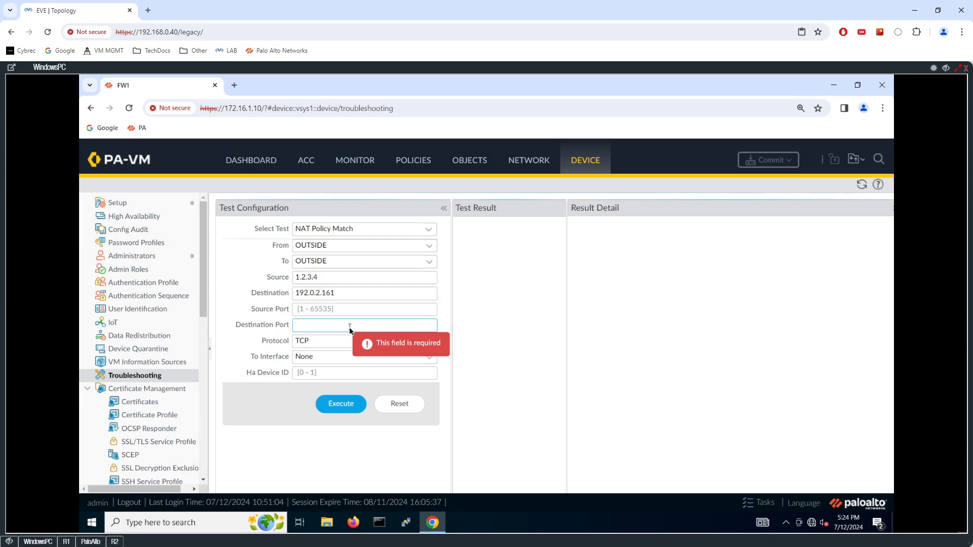
text(80)
click(340, 403)
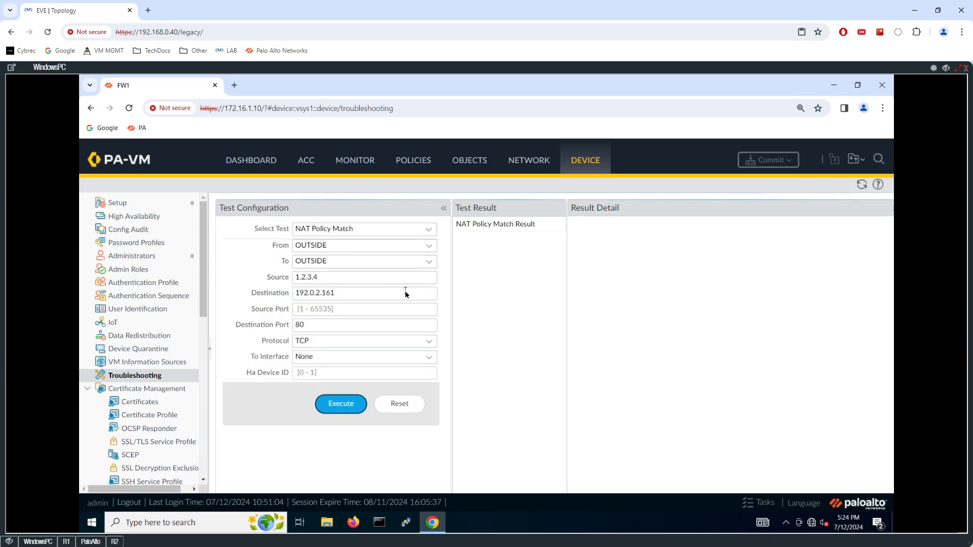
click(496, 226)
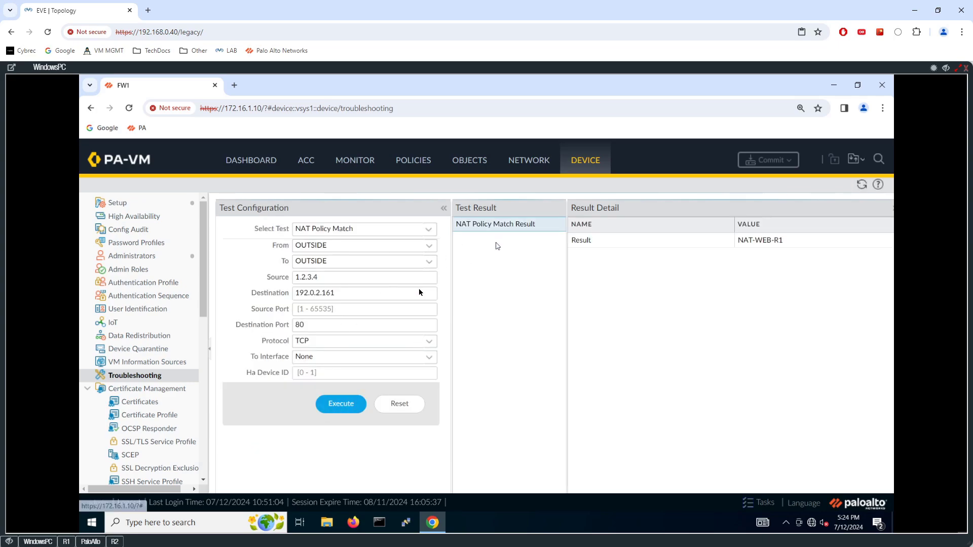
click(762, 242)
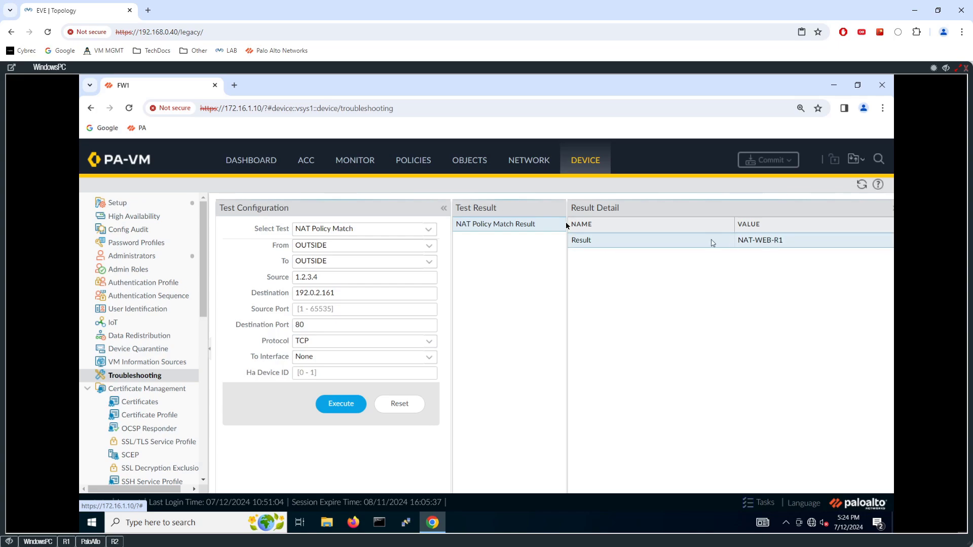
Move the NAT-WEB-R1 rule to the first position in the NAT policy rulebase.
click(413, 162)
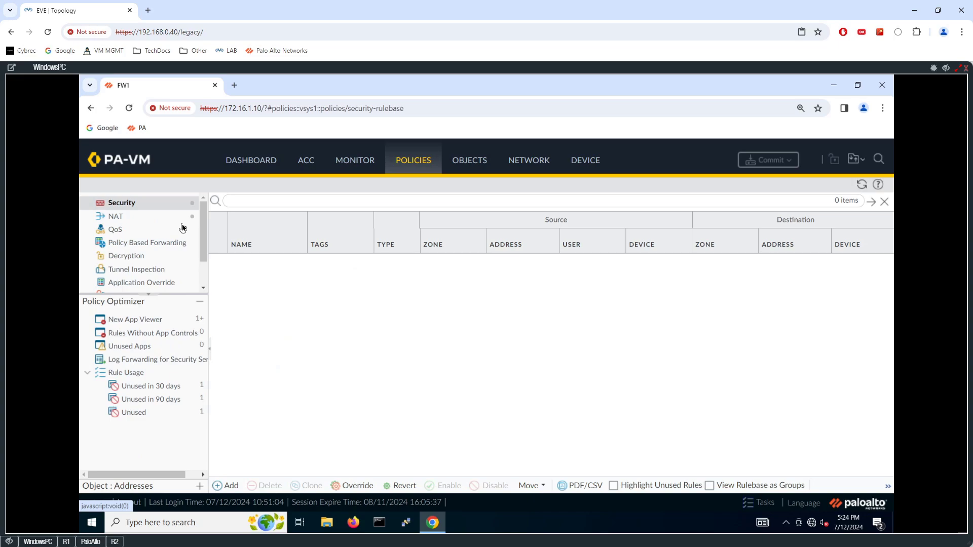
click(118, 217)
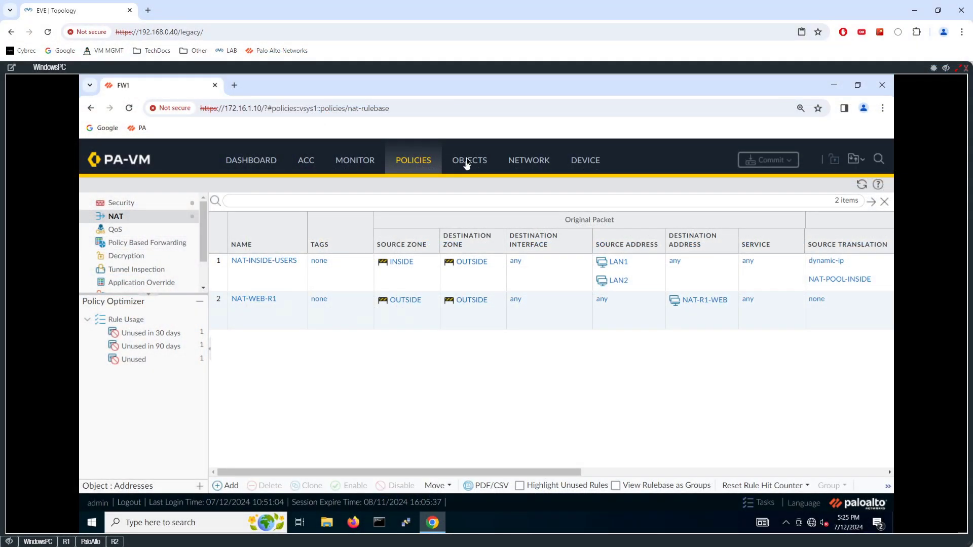
click(256, 315)
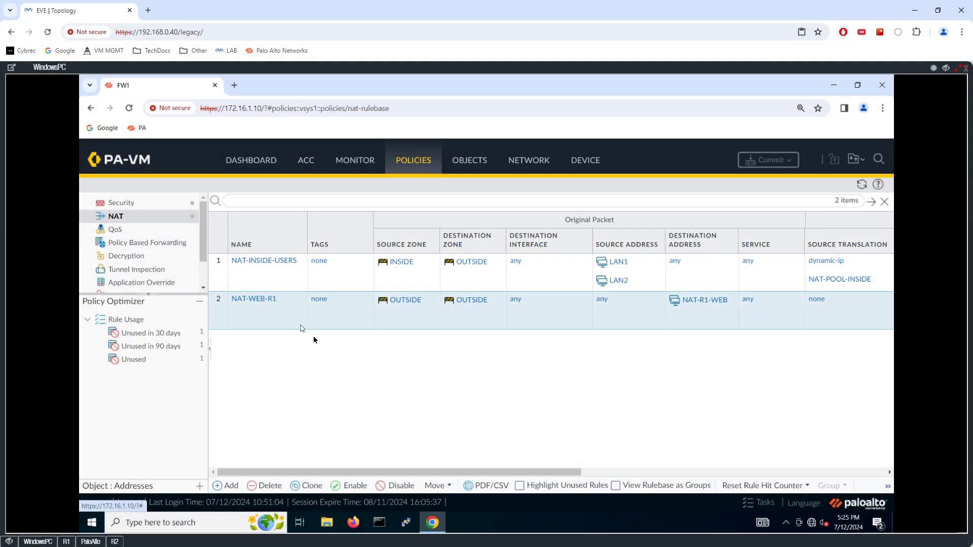
click(436, 485)
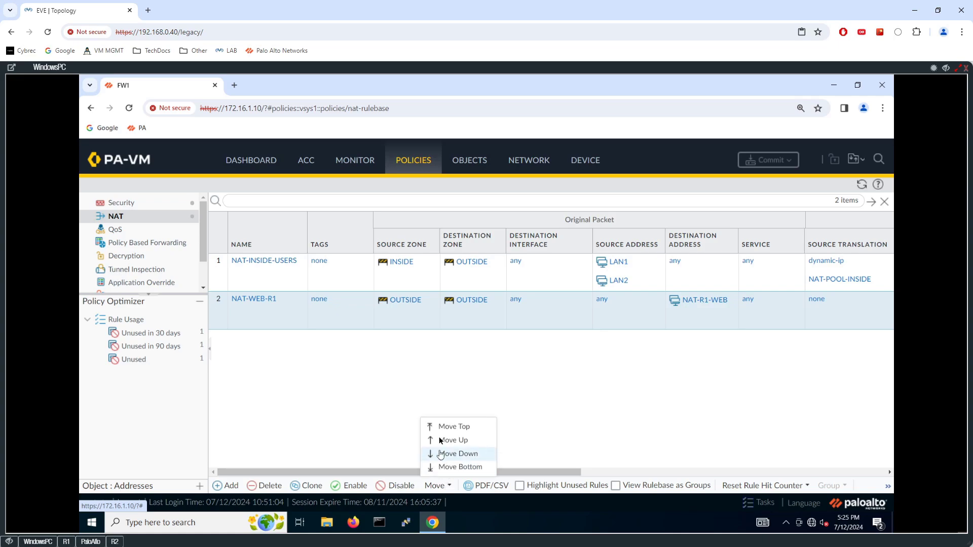
click(452, 428)
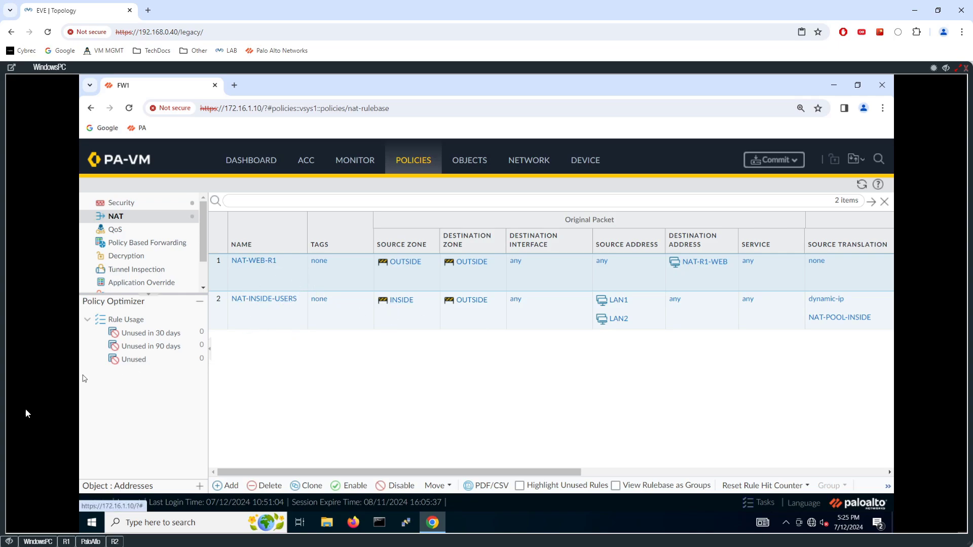
From the R2 console, telnet to 192.0.2.161 on port 80 and send a "get /" request.
click(114, 542)
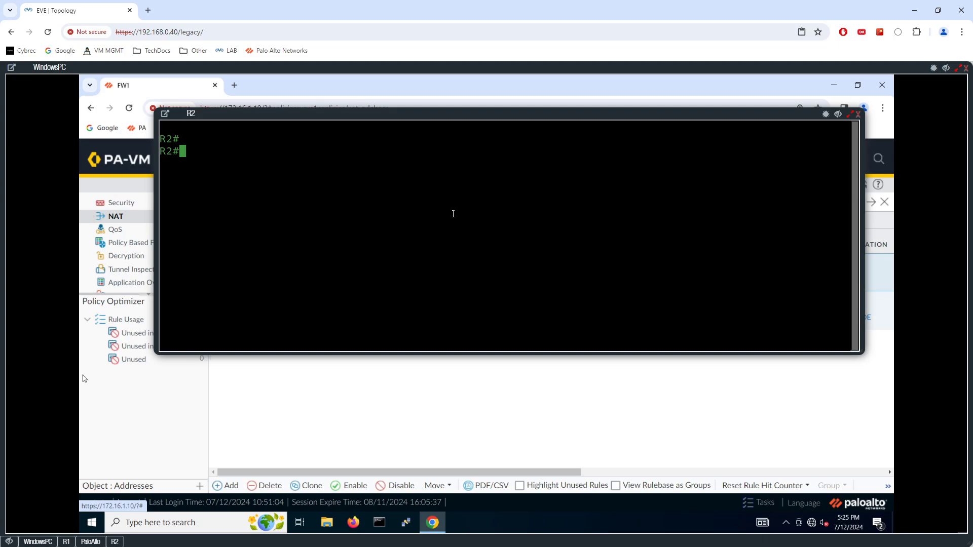
text(telnet 192.0.2.161)
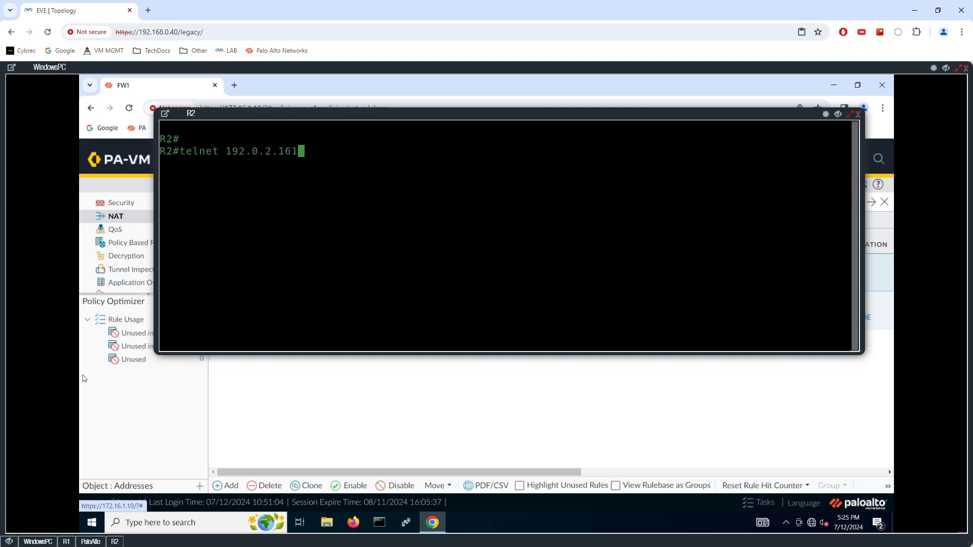
text( 8)
text(0)
key(Return)
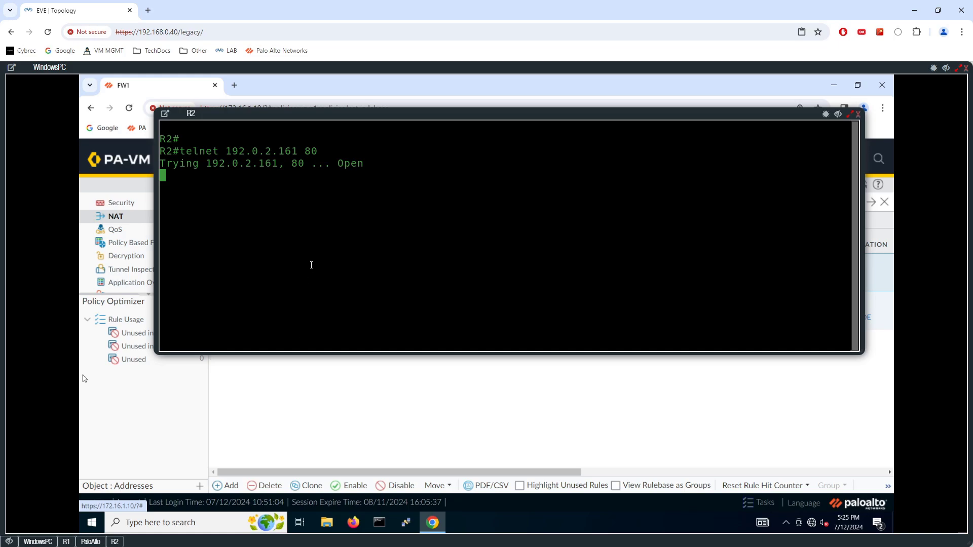
text(get /)
key(Return)
key(Return)
key(Return)
key(Return)
text(co)
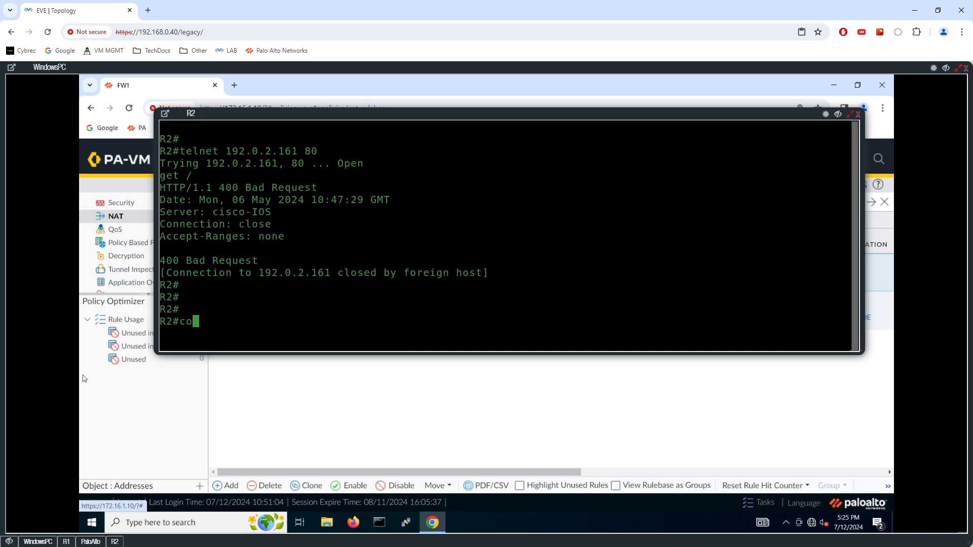
text(p)
key(Tab)
text(http://192.0.2.2)
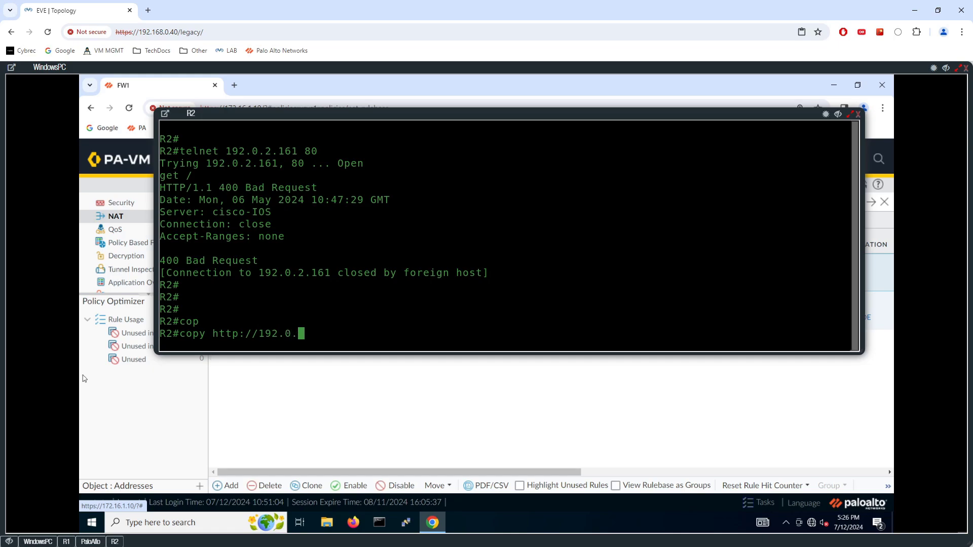
key(BackSpace)
text(161/test)
key(BackSpace)
key(BackSpace)
text(st.txt nu)
key(Tab)
key(Return)
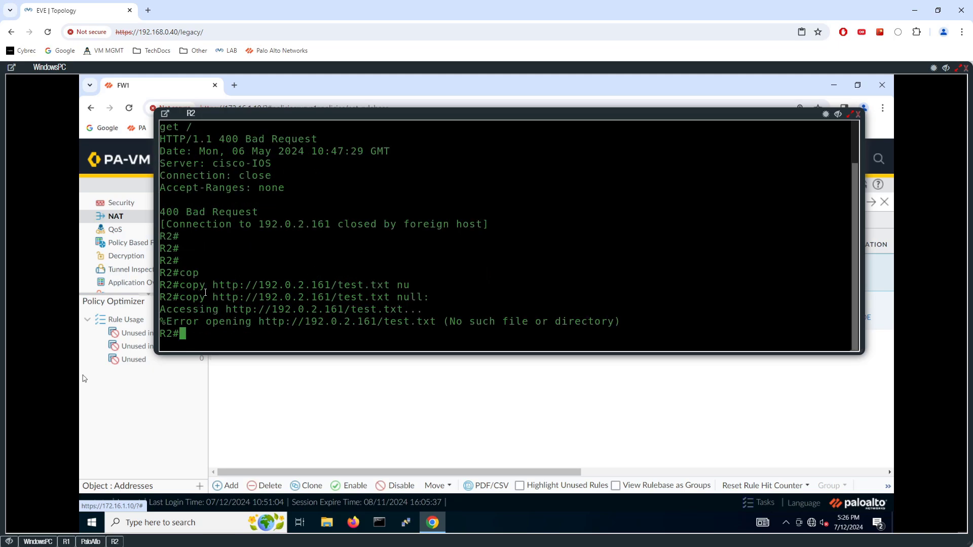
Return to the firewall's web interface and filter the traffic log to destination 192.0.2.161 only, replacing the existing filter.
click(247, 381)
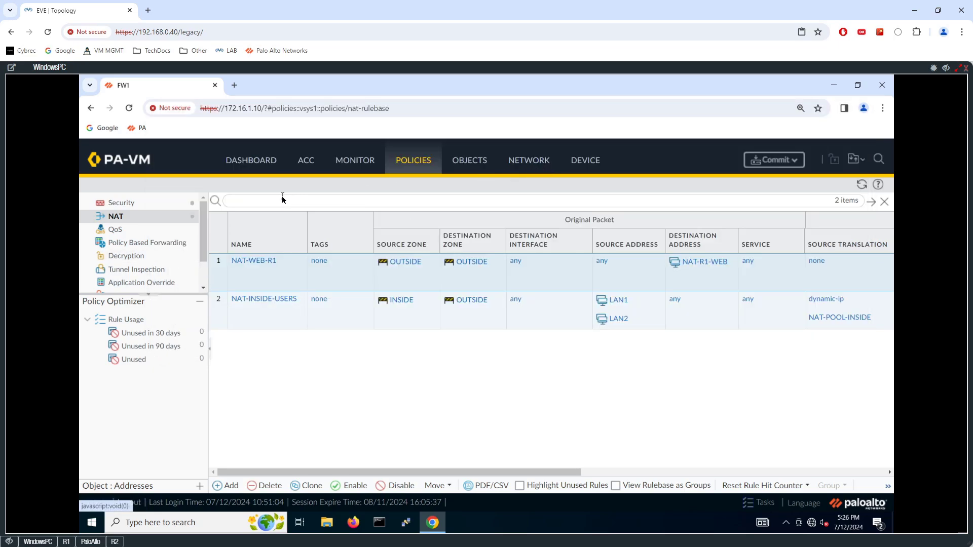
click(360, 166)
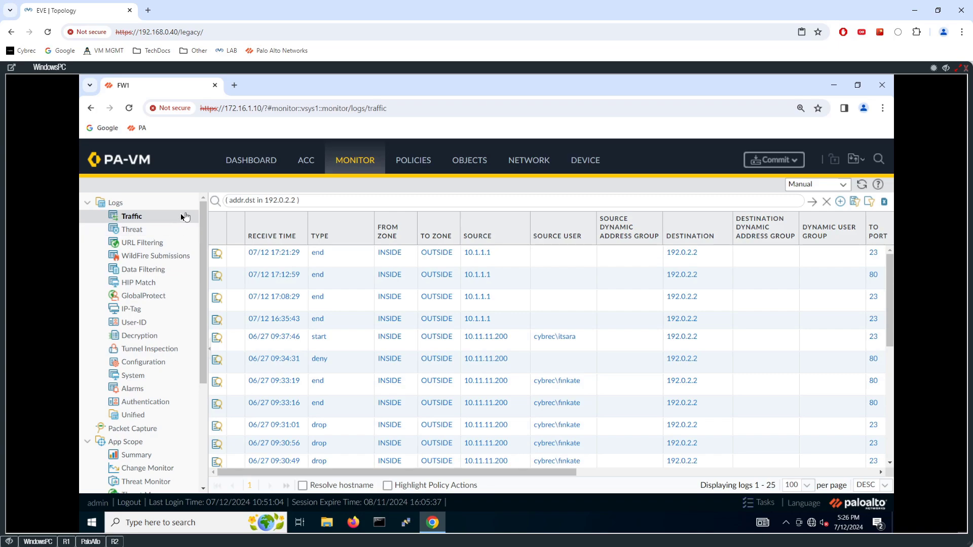
click(826, 202)
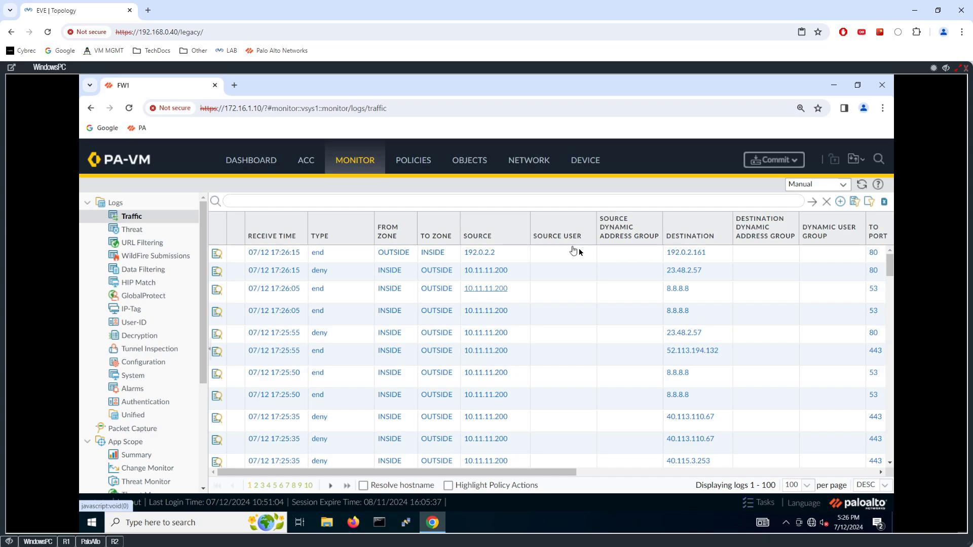
double_click(685, 258)
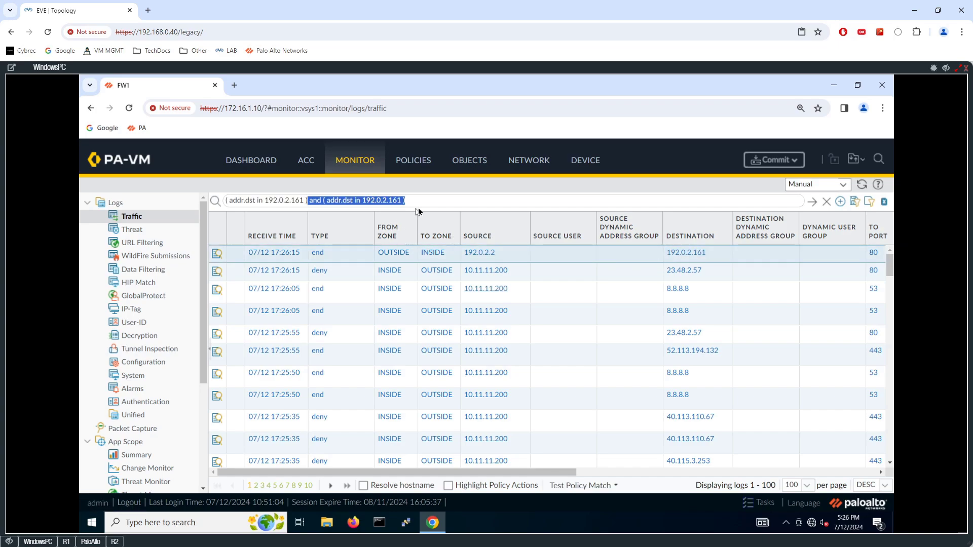
key(BackSpace)
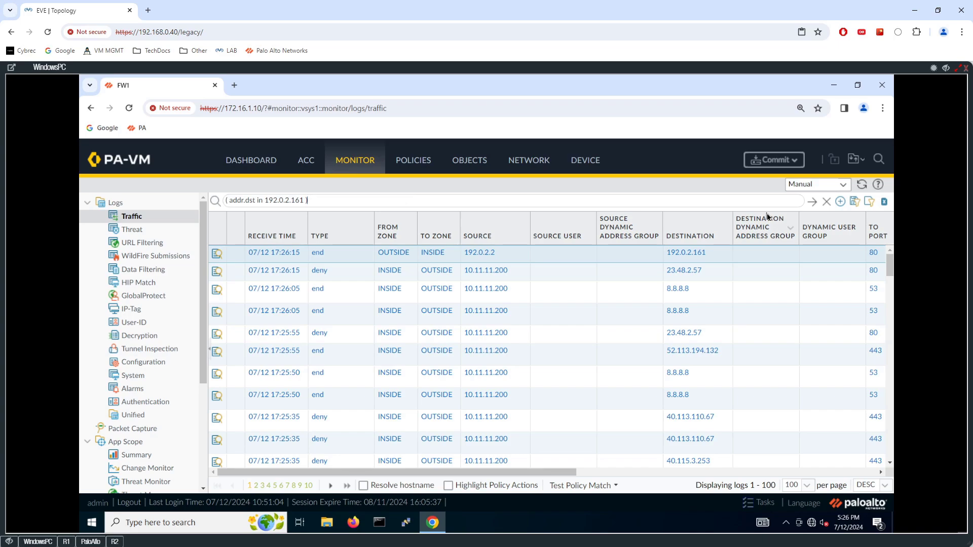
key(Return)
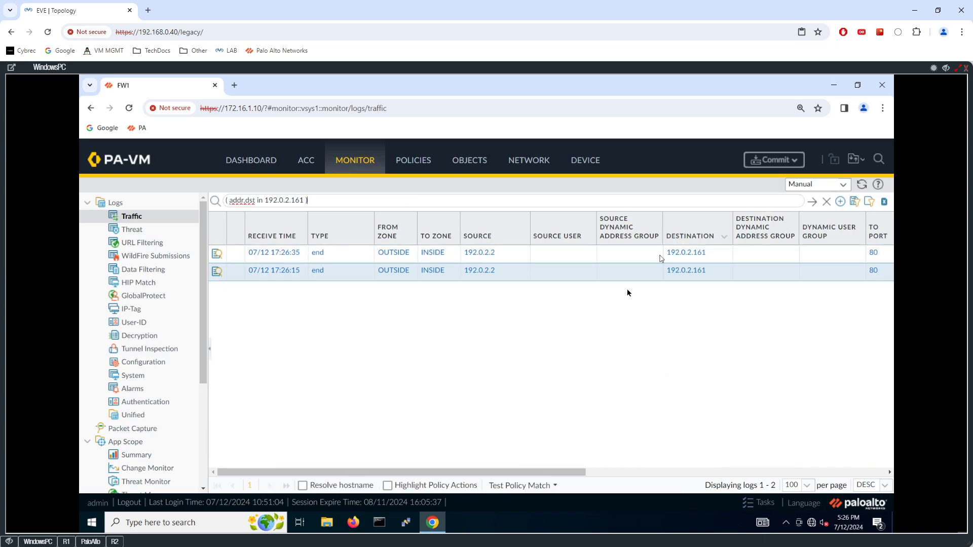
Check the application, action and rule of the filtered entries, and examine the newest entry's detailed source, destination and NAT IP addresses.
drag(502, 469, 707, 459)
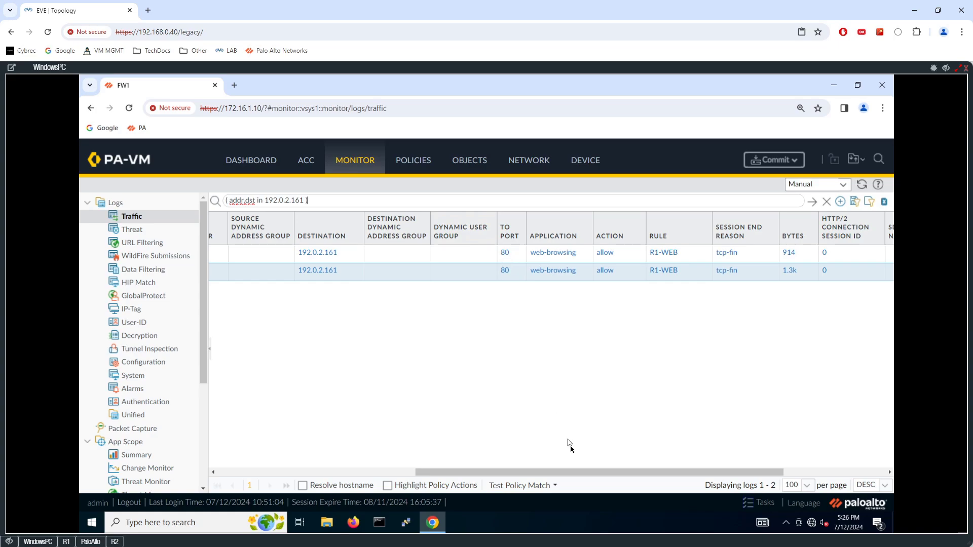
drag(580, 470, 385, 471)
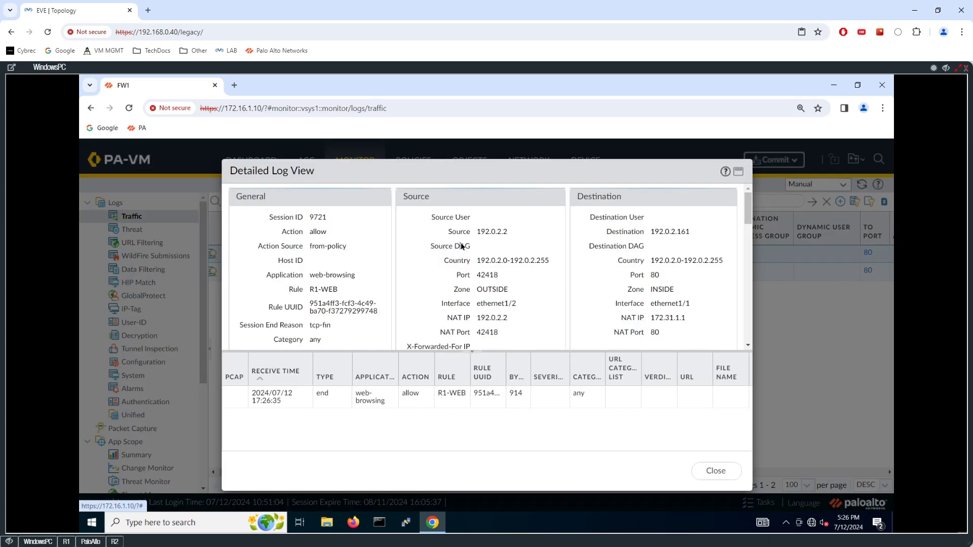
scroll(494, 256, down, 2)
scroll(500, 274, up, 2)
drag(478, 232, 510, 233)
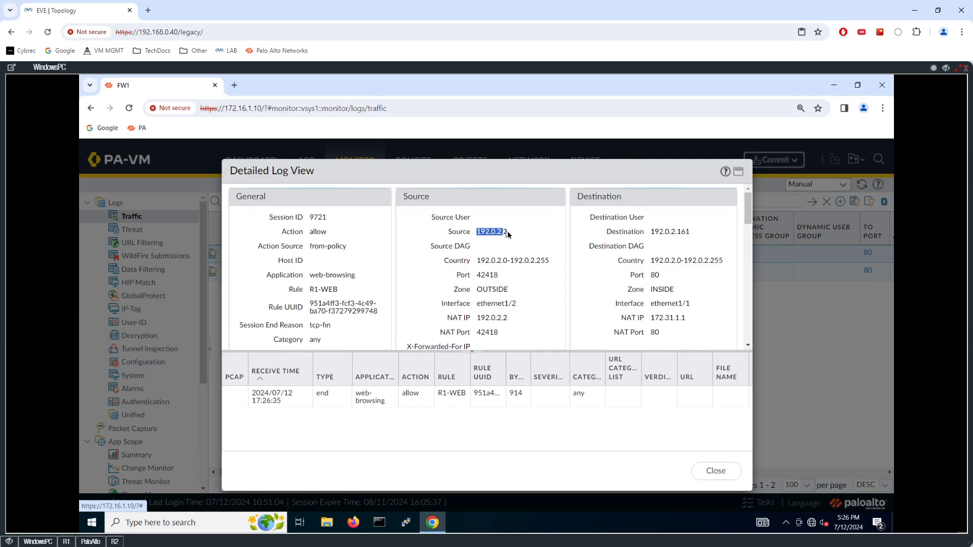
click(492, 319)
drag(477, 318, 506, 319)
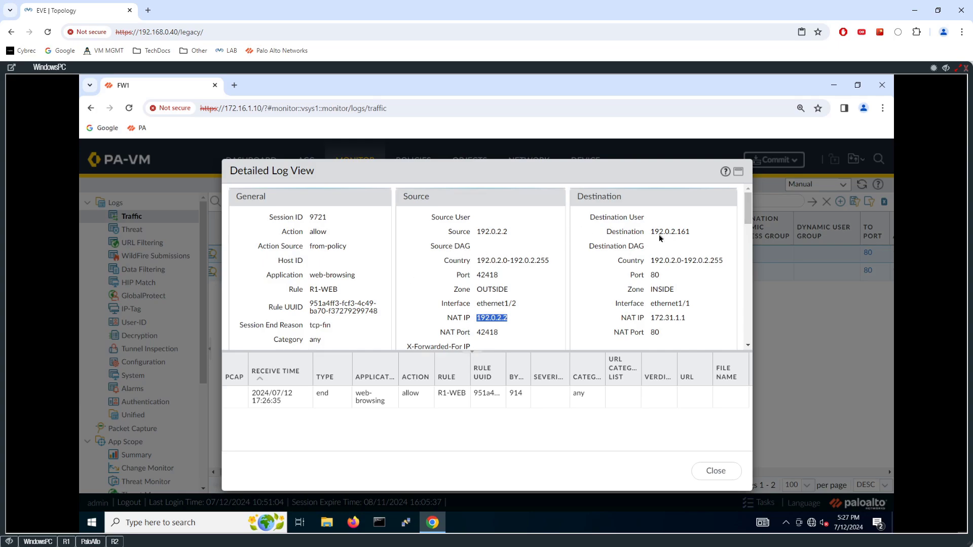
drag(651, 234, 694, 236)
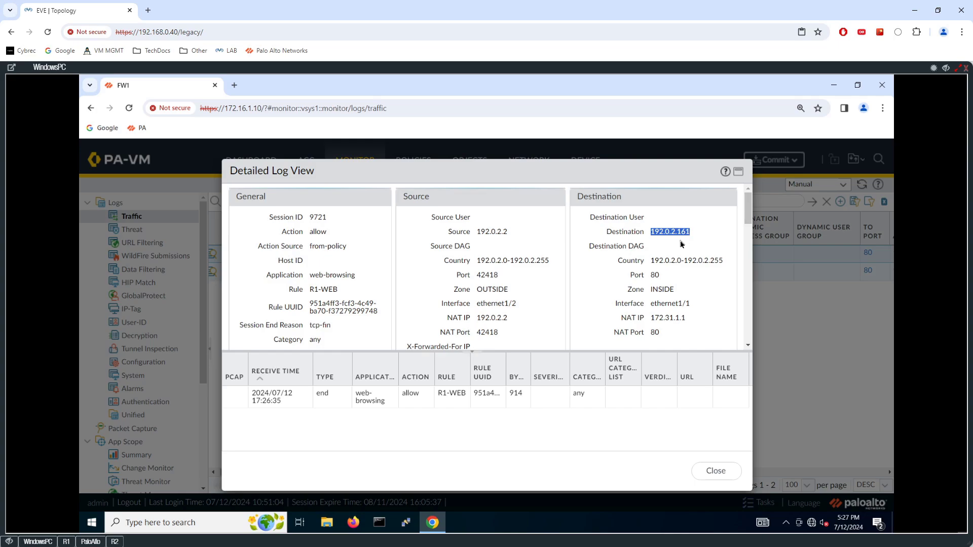
scroll(695, 243, down, 1)
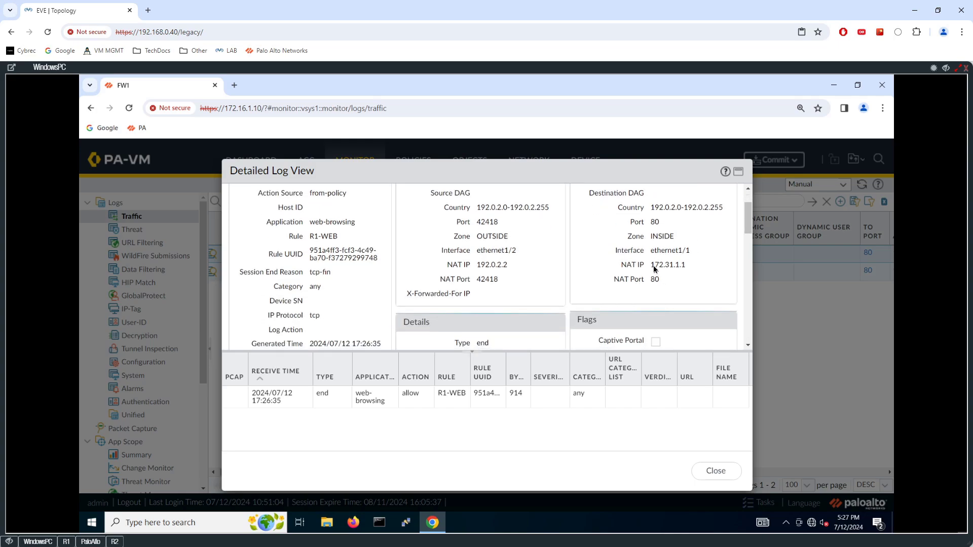
drag(652, 265, 680, 269)
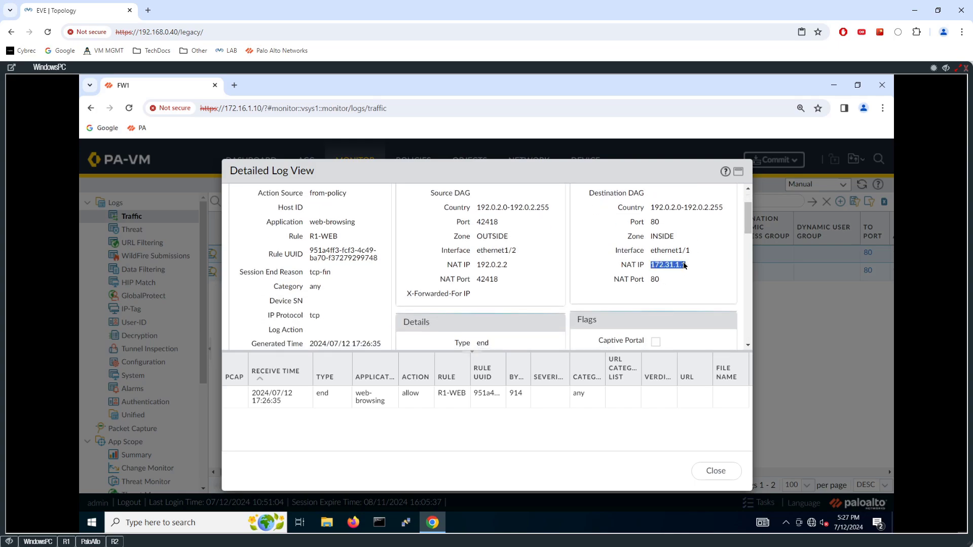